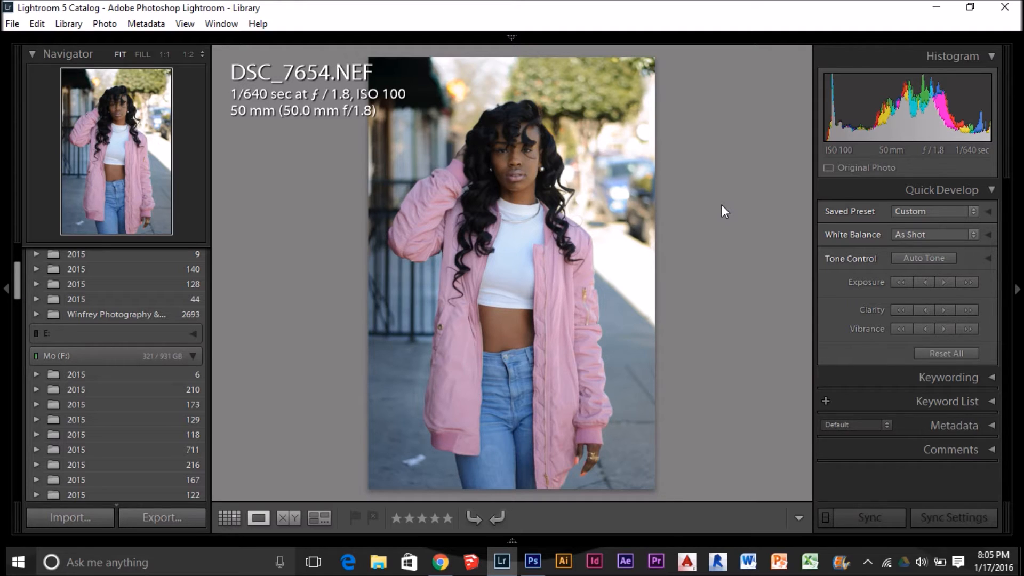
- Compare the original and edited portraits in the library, and expand the Frequency Seperation group in the finished Photoshop file
key("Right")
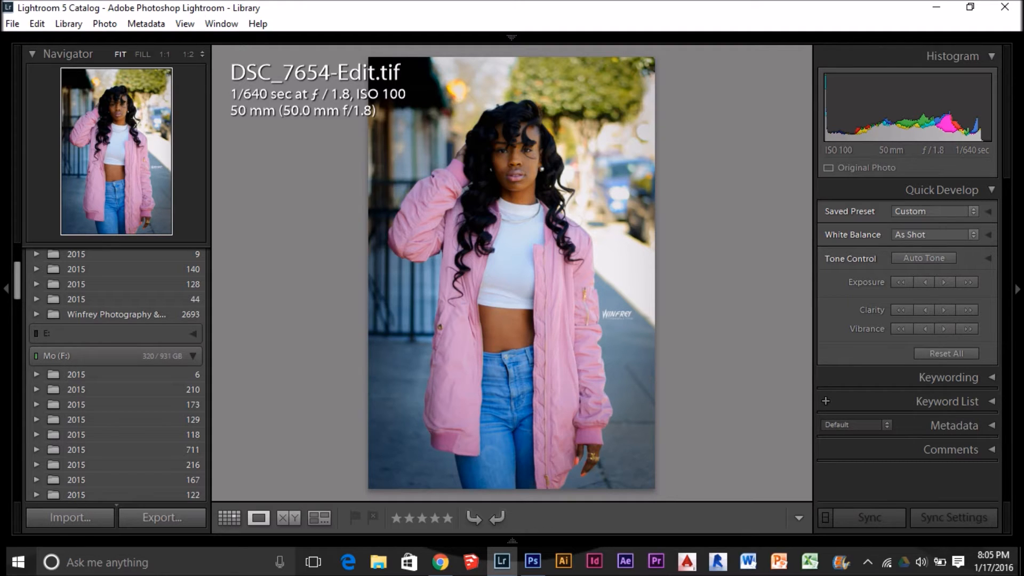
key("Right")
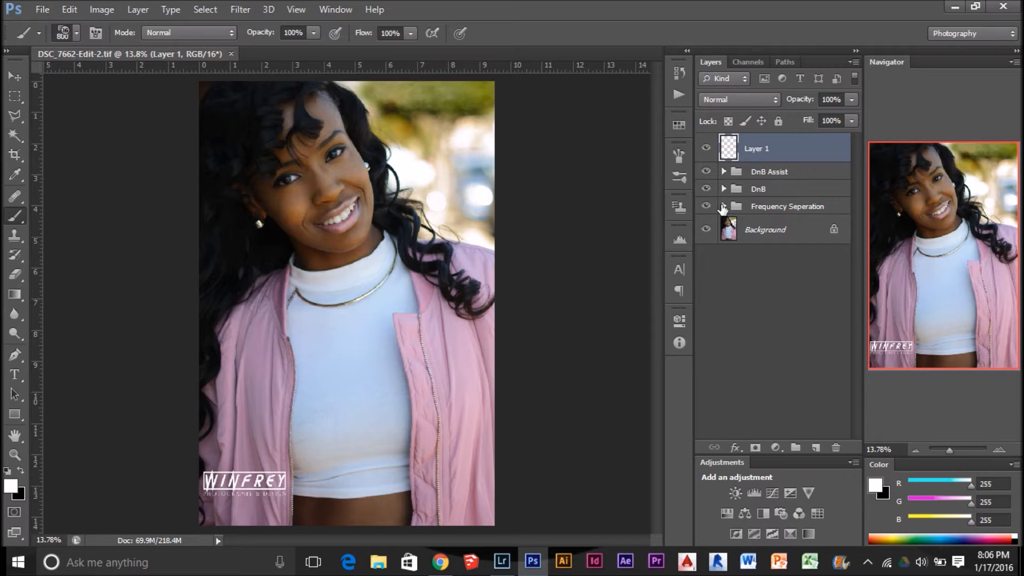
left_click(723, 205)
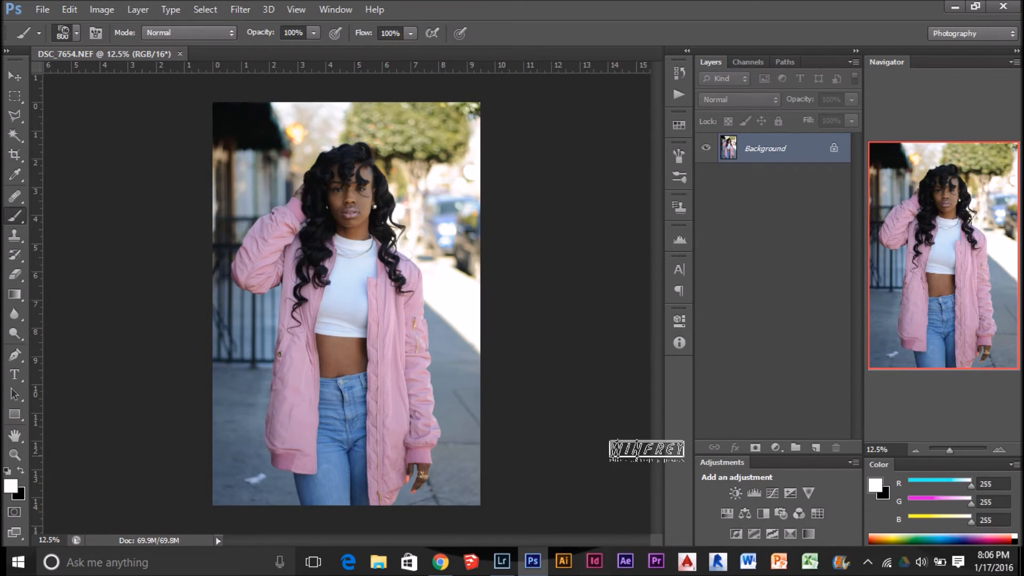
- Duplicate the Background layer of DSC_7654.NEF twice
scroll(427, 272, "up", 1)
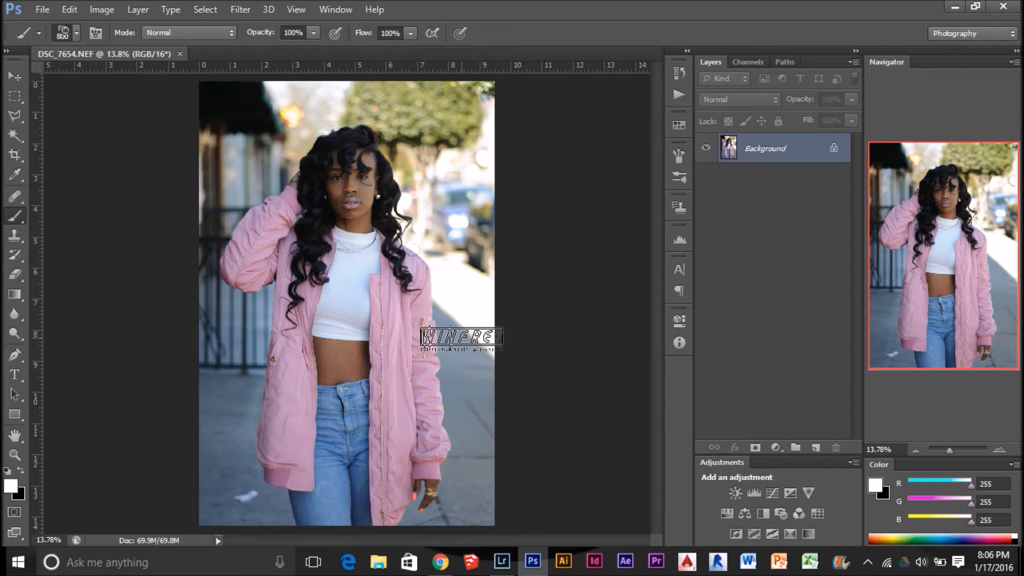
key("ctrl+plus")
key("ctrl+plus")
key("ctrl+plus")
mouse_move(943, 252)
left_mouse_down()
mouse_move(925, 191)
mouse_move(939, 194)
left_mouse_up()
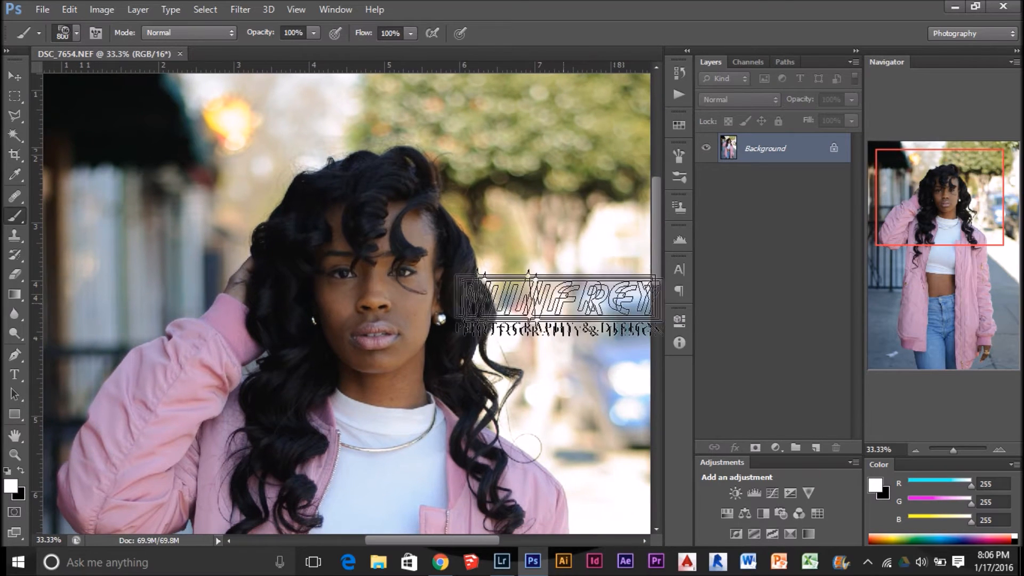
scroll(430, 328, "up", 2)
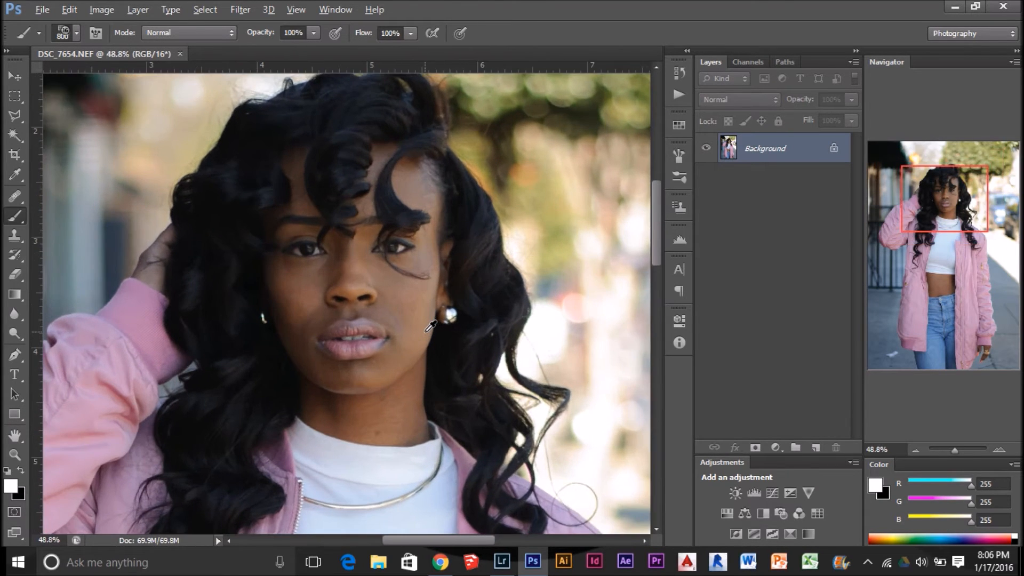
scroll(429, 327, "up", 1)
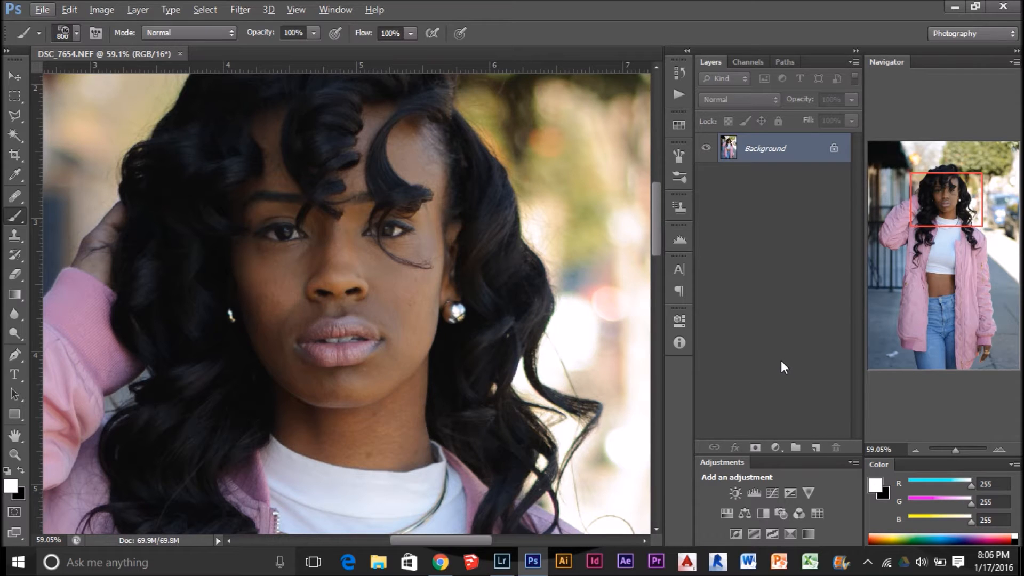
key("ctrl+j")
key("ctrl+j")
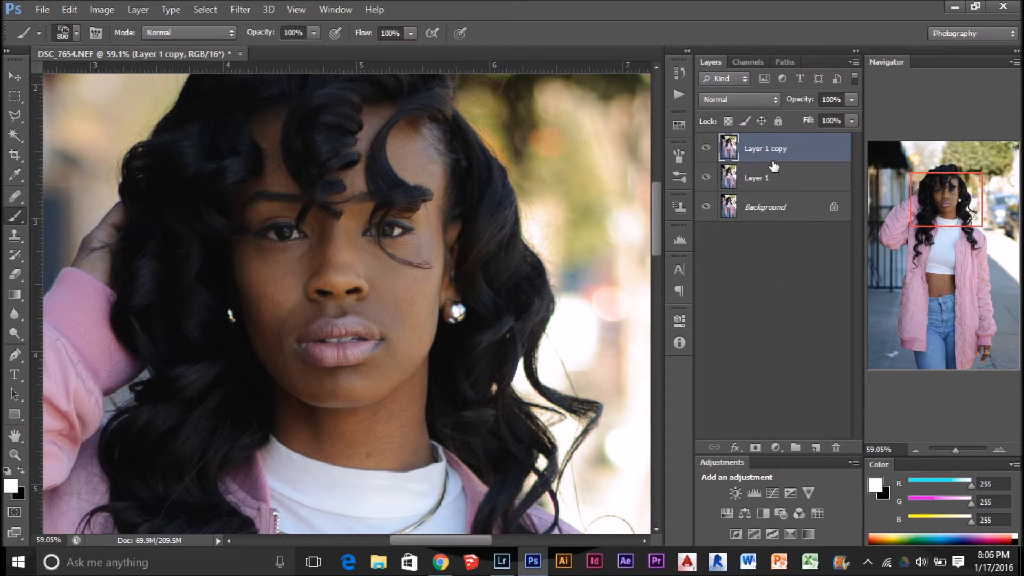
- Blur Layer 1 by reapplying the last-used filter, and check the blur by briefly hiding Layer 1 copy
left_click(775, 172)
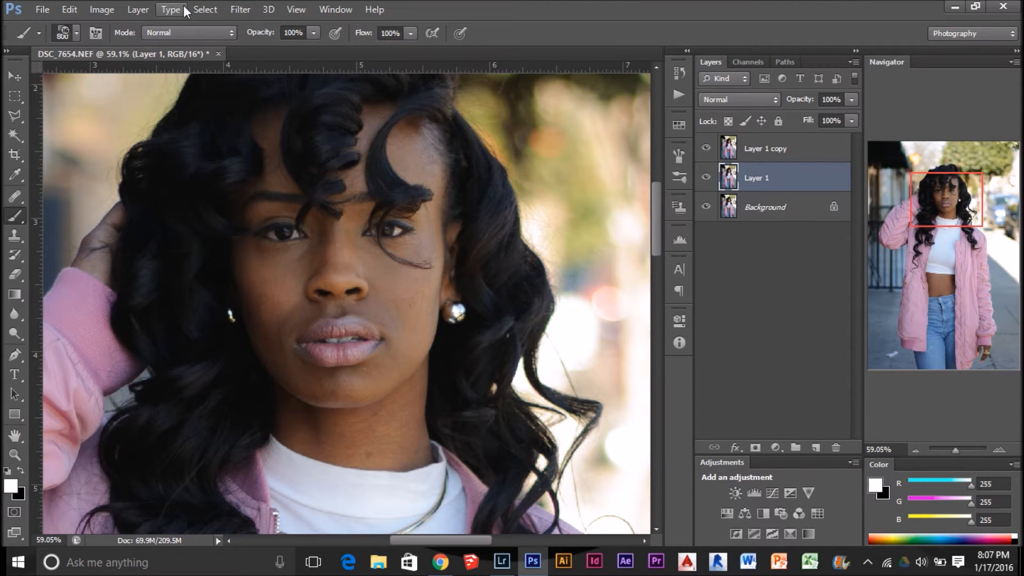
key("j")
left_click(233, 8)
left_click(301, 25)
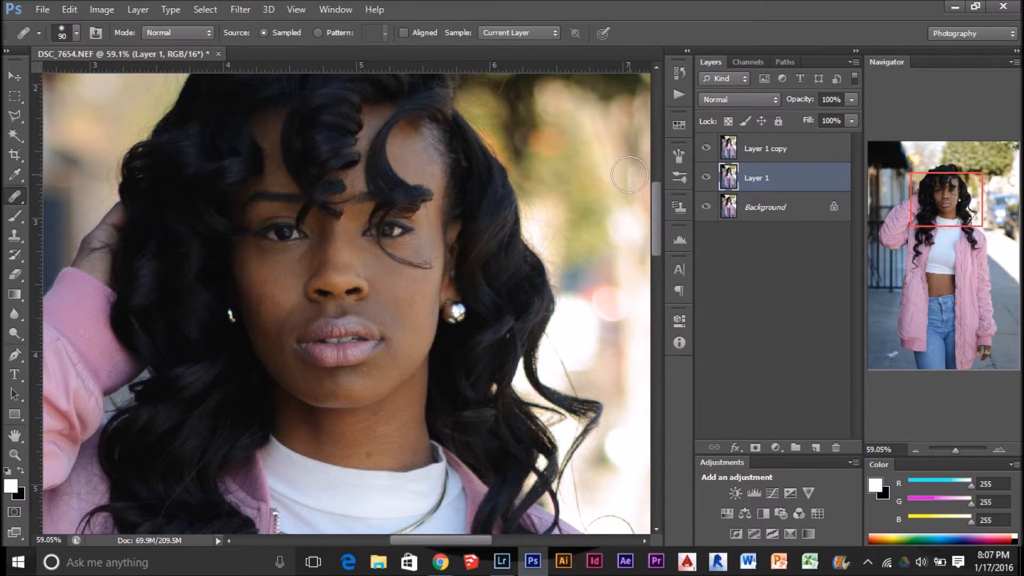
left_click(813, 151)
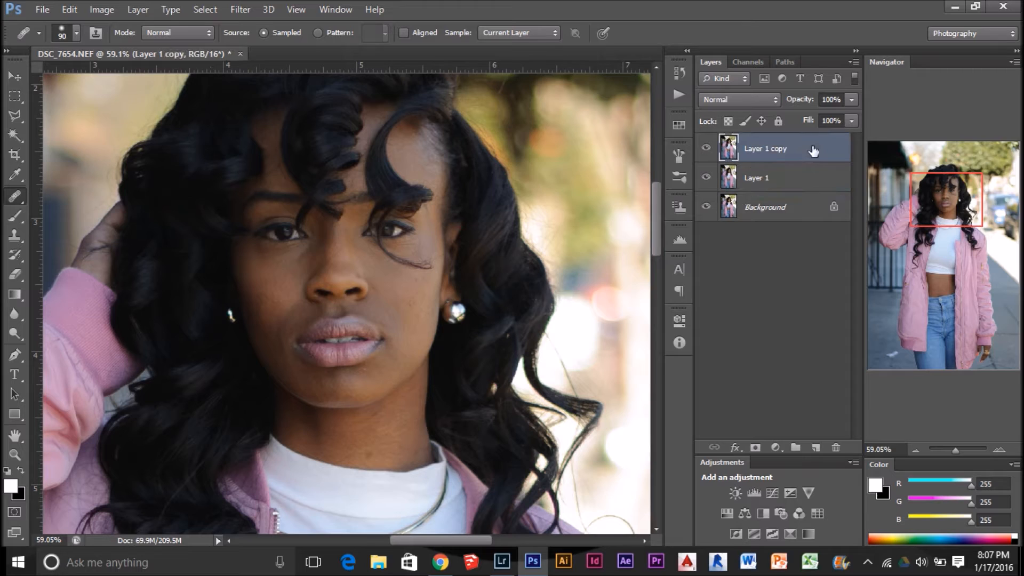
left_click(706, 148)
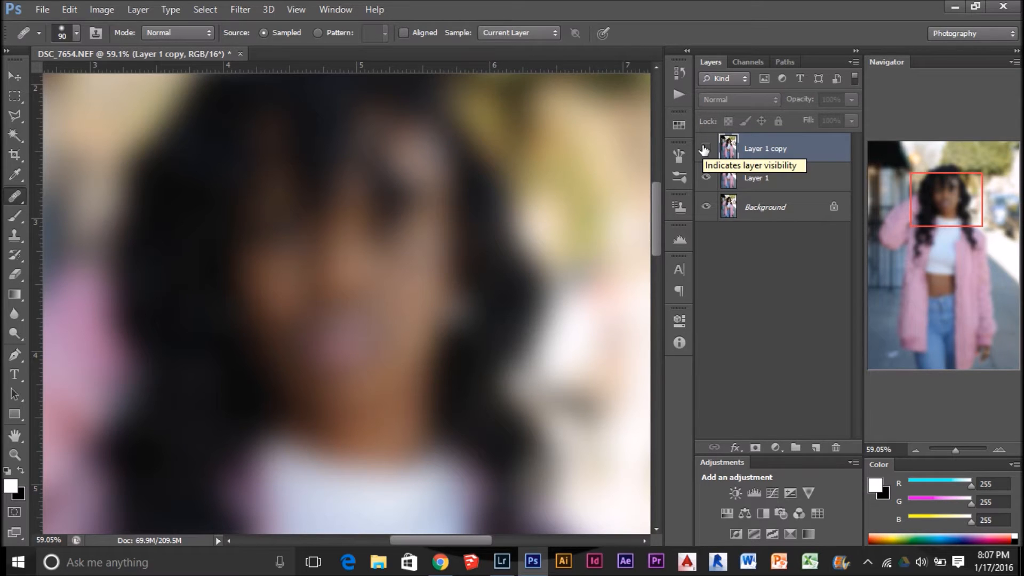
left_click(705, 148)
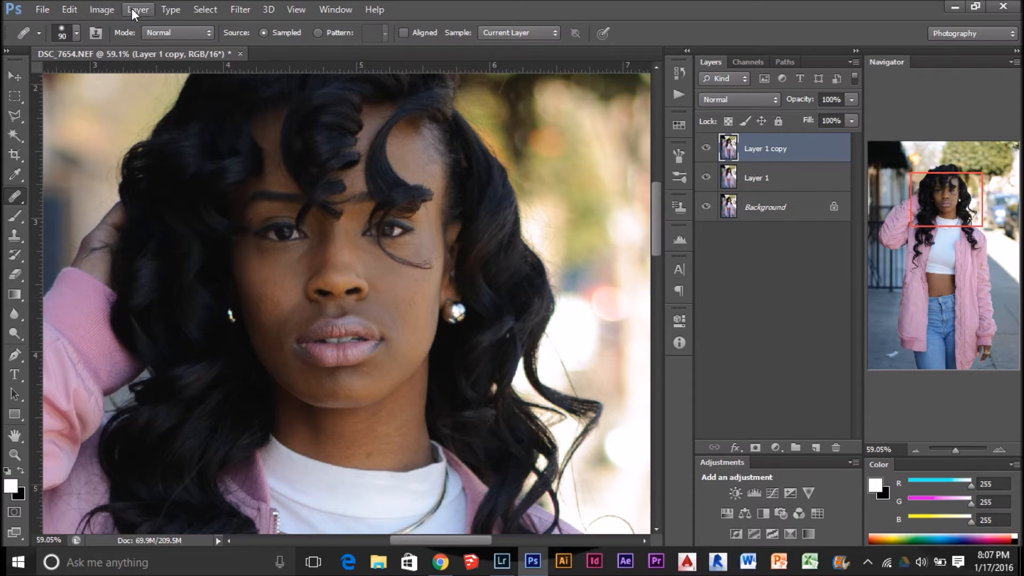
- Apply Layer 1 to Layer 1 copy with Apply Image, using RGB channel, Subtract blending, 100% opacity, scale 2 and offset 128
left_click(102, 9)
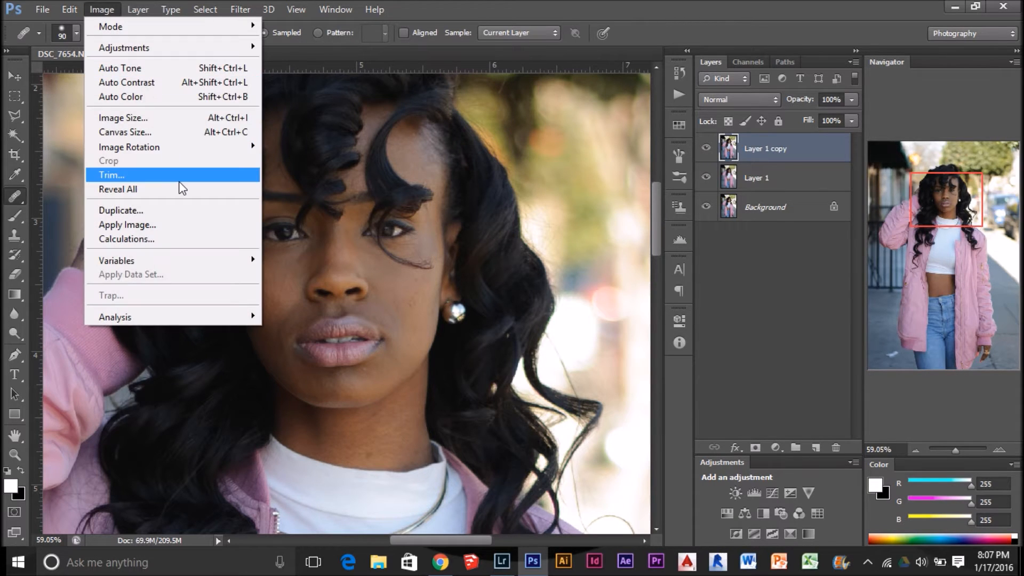
left_click(194, 230)
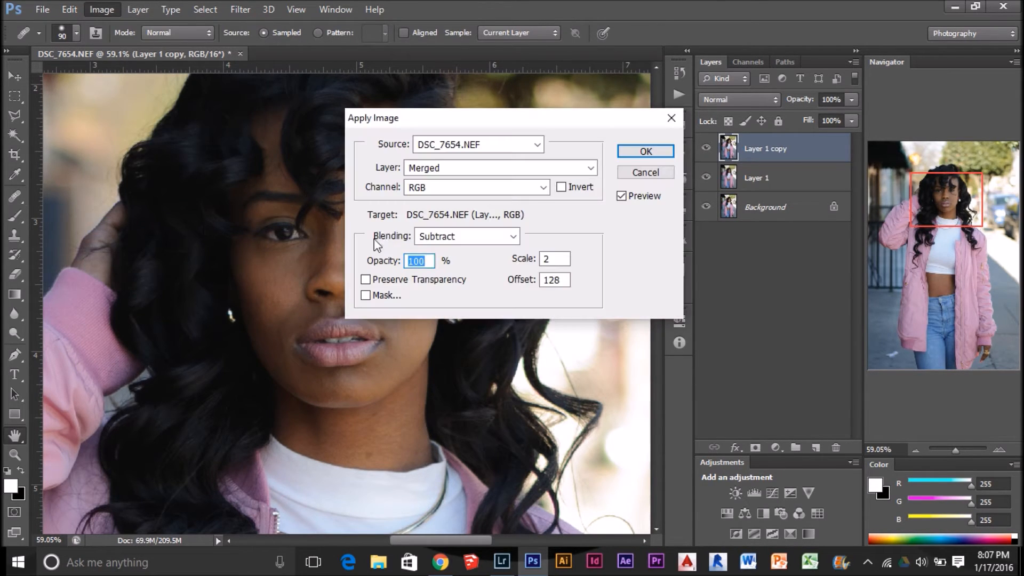
double_click(552, 260)
type("2")
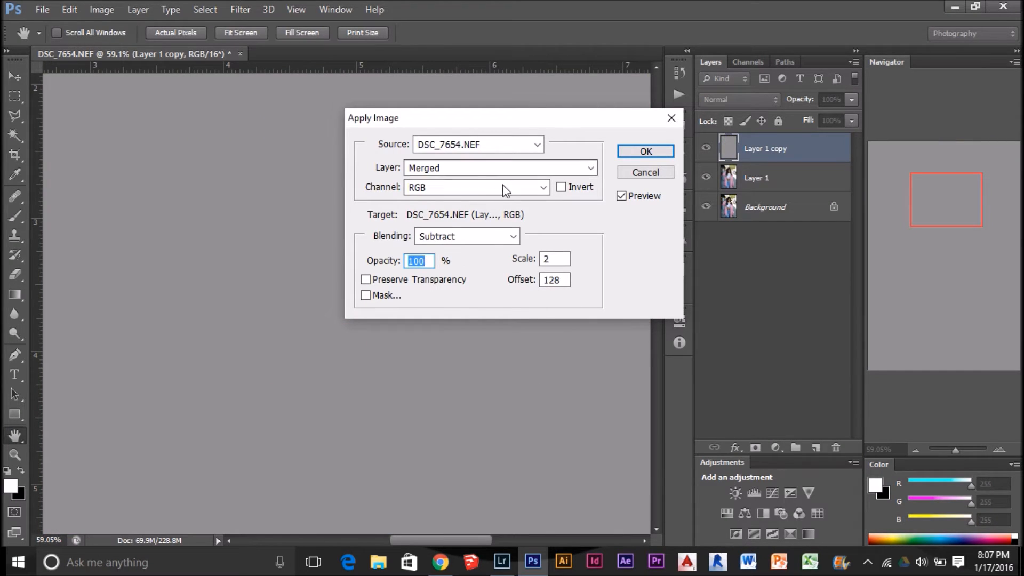
left_click(497, 172)
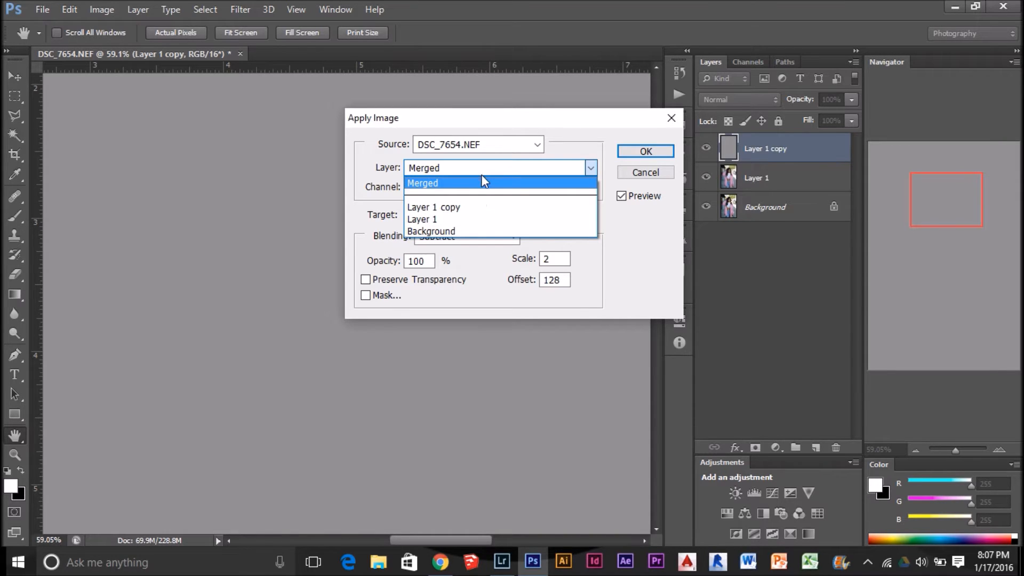
left_click(460, 223)
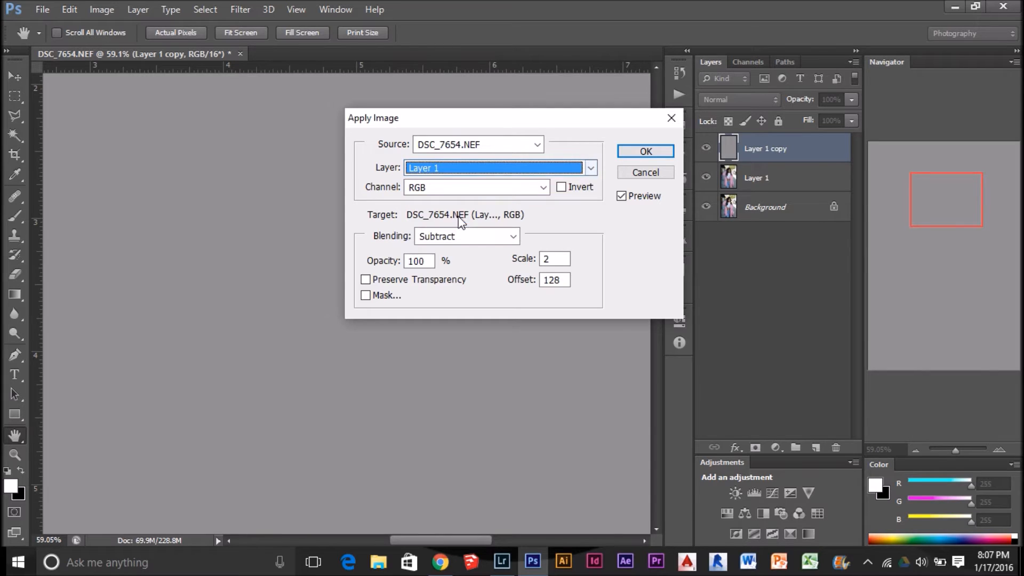
left_click(643, 154)
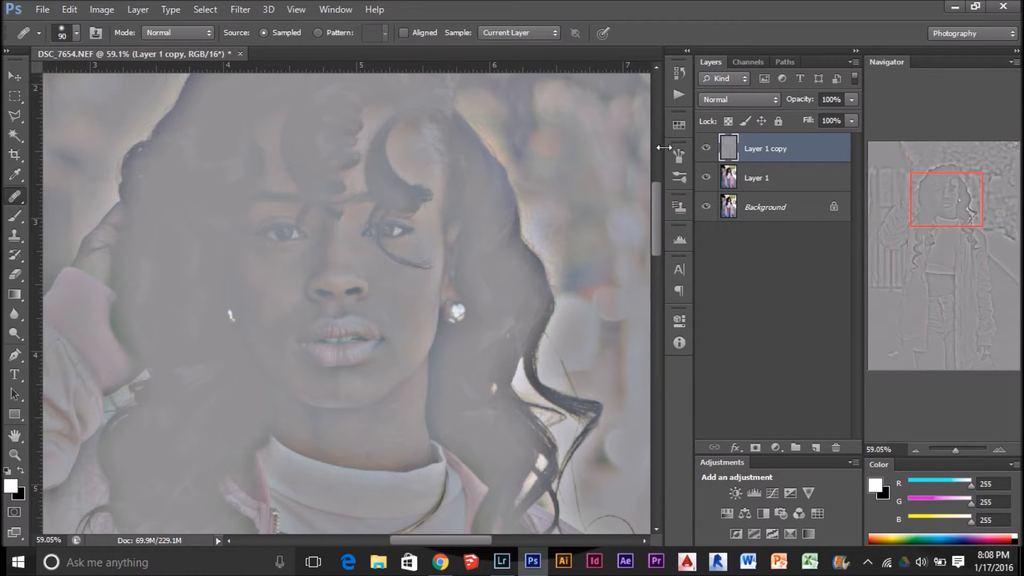
- Set the blend mode of Layer 1 copy to Linear Light
left_click(752, 102)
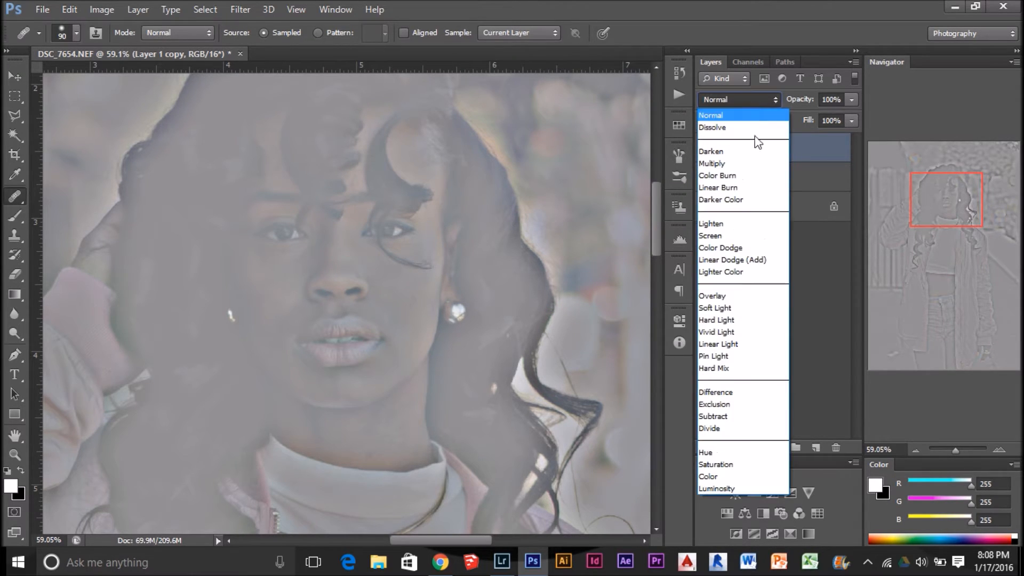
left_click(748, 344)
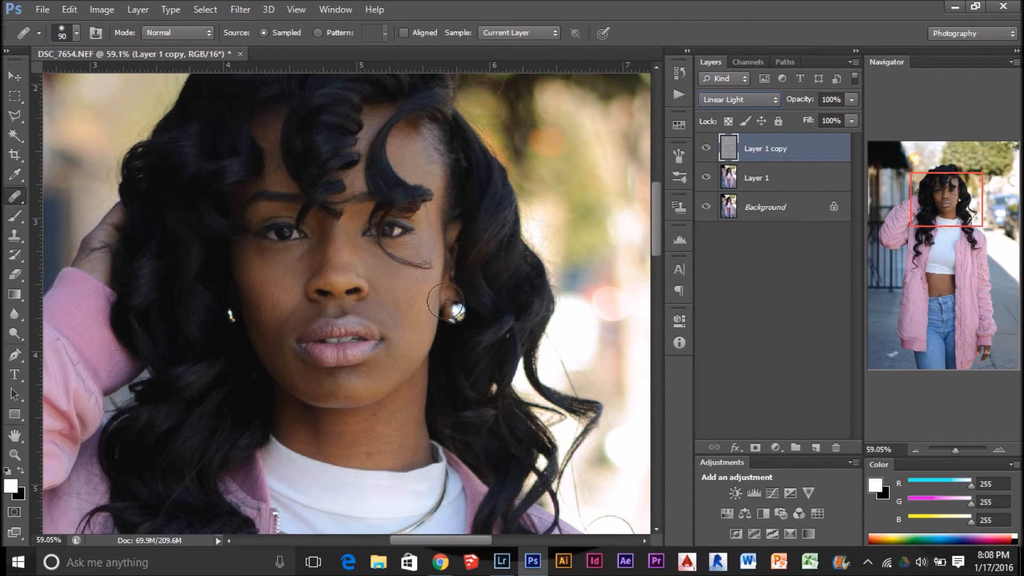
left_click(753, 102)
left_click(761, 101)
- Rename Layer 1 as Color and Layer 1 copy as Details
left_click(807, 183)
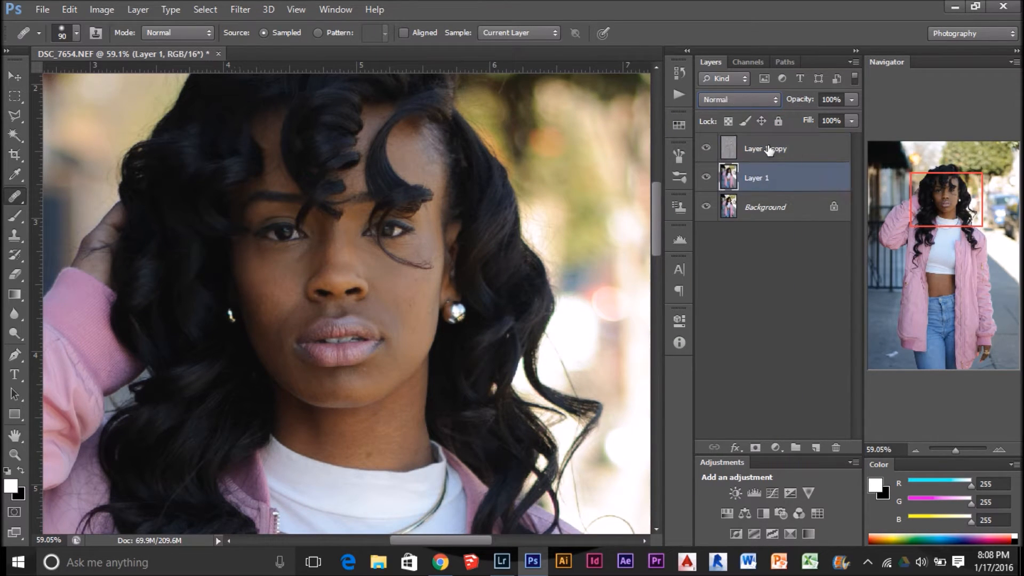
double_click(754, 179)
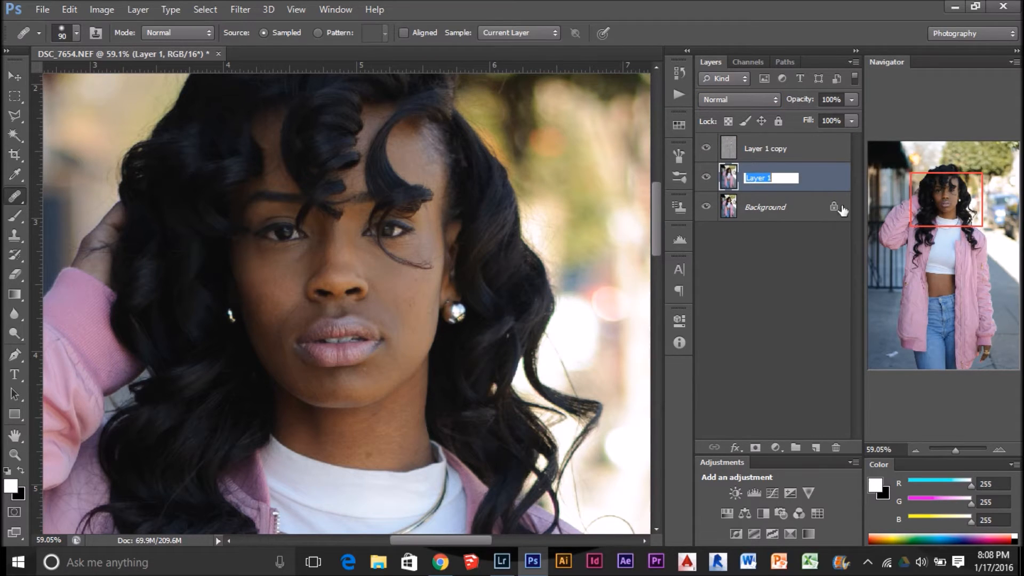
type("Color")
key("Return")
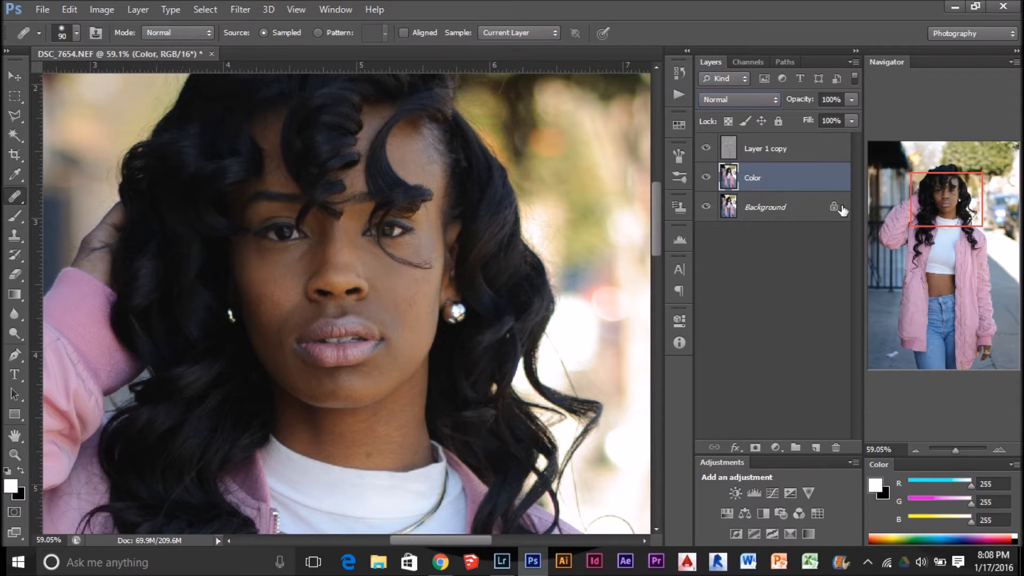
double_click(766, 151)
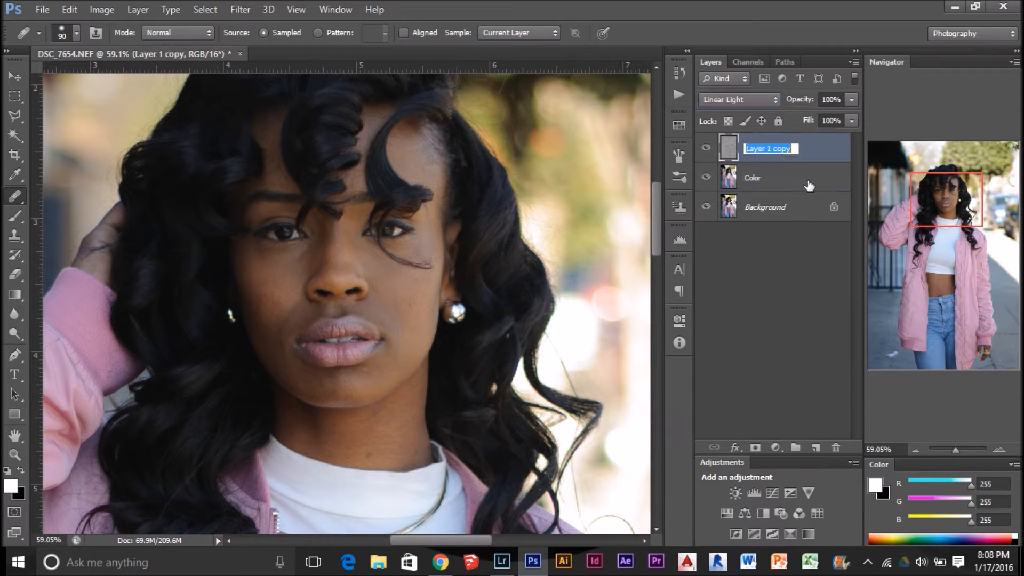
type("Details")
key("Return")
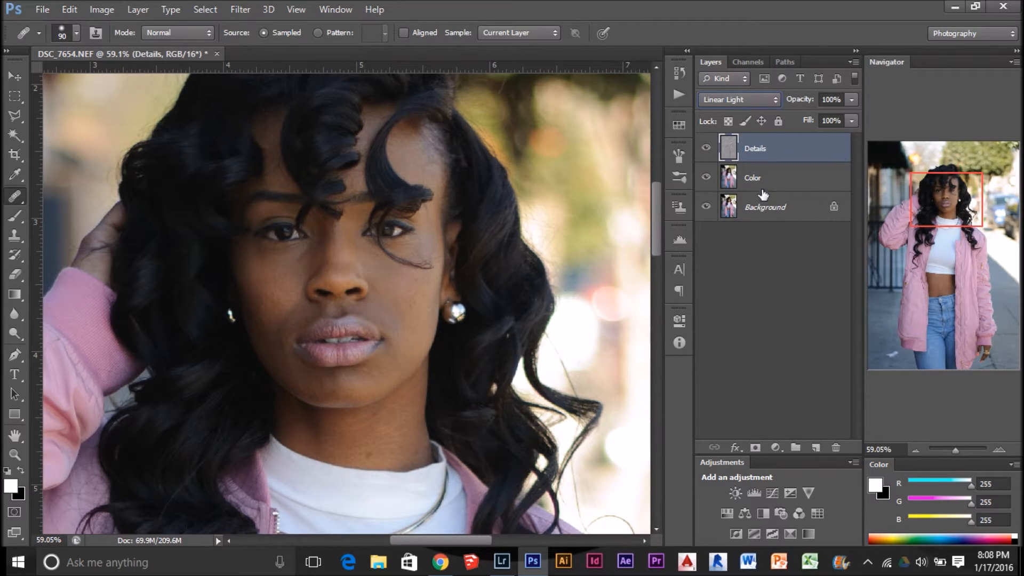
- Group the Color and Details layers and name the group Pass
left_click(778, 176)
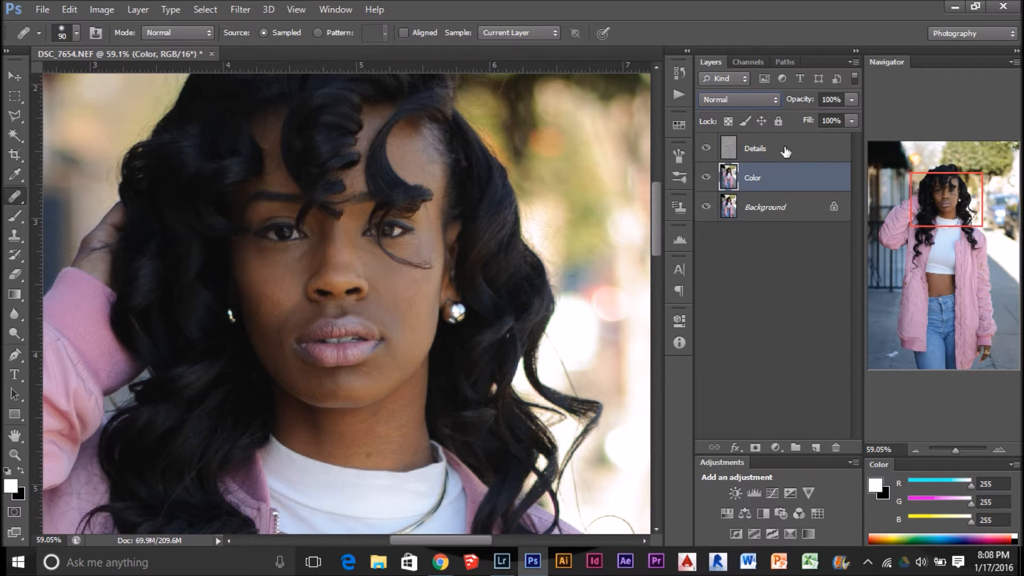
left_click(785, 152, "shift")
key("ctrl+g")
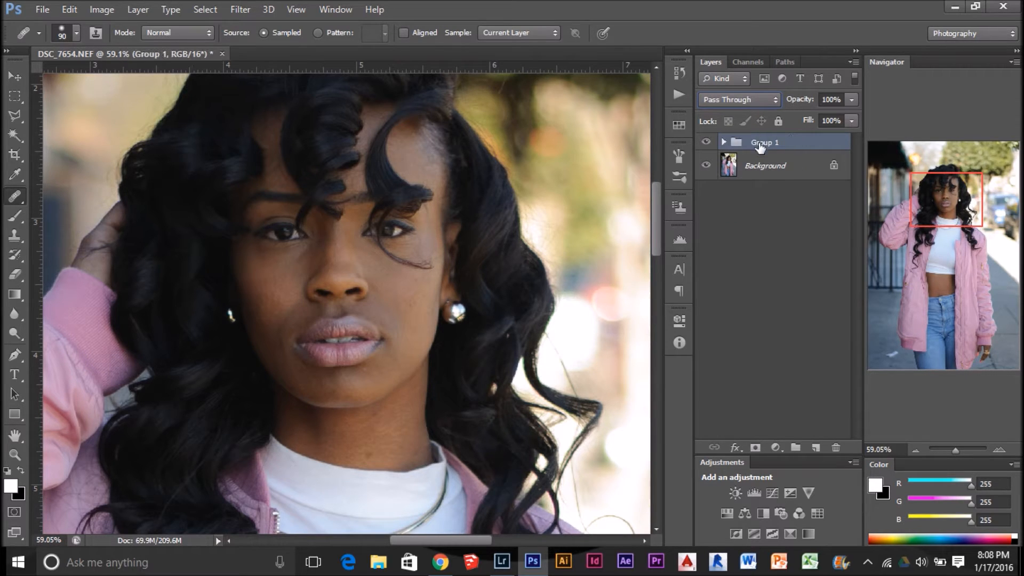
double_click(761, 142)
type("Pass")
key("Return")
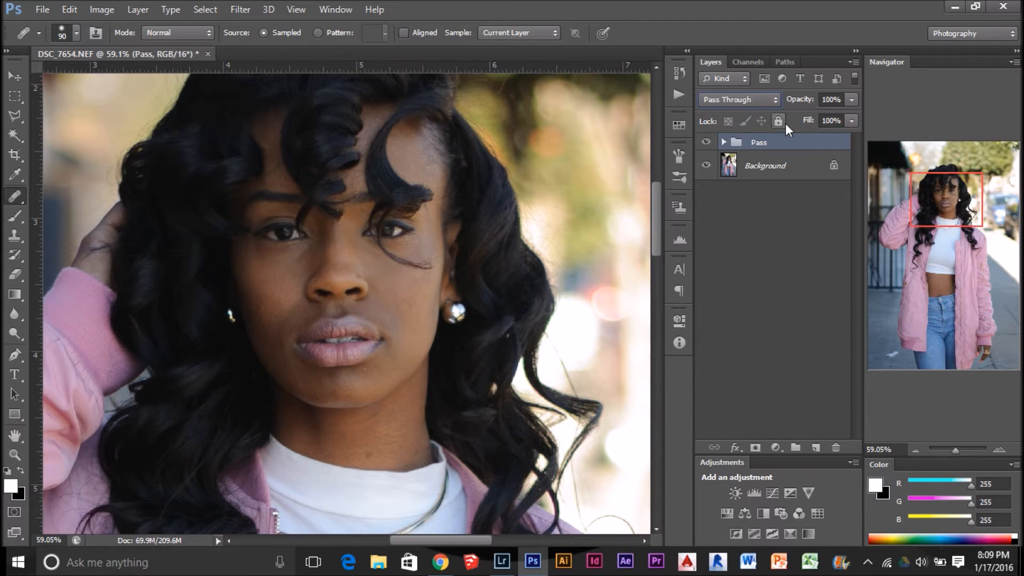
- Expand the Pass group, select the Details layer and reduce the Healing Brush size to 25
scroll(648, 213, "up", 4)
left_click_drag(651, 194, 678, 213)
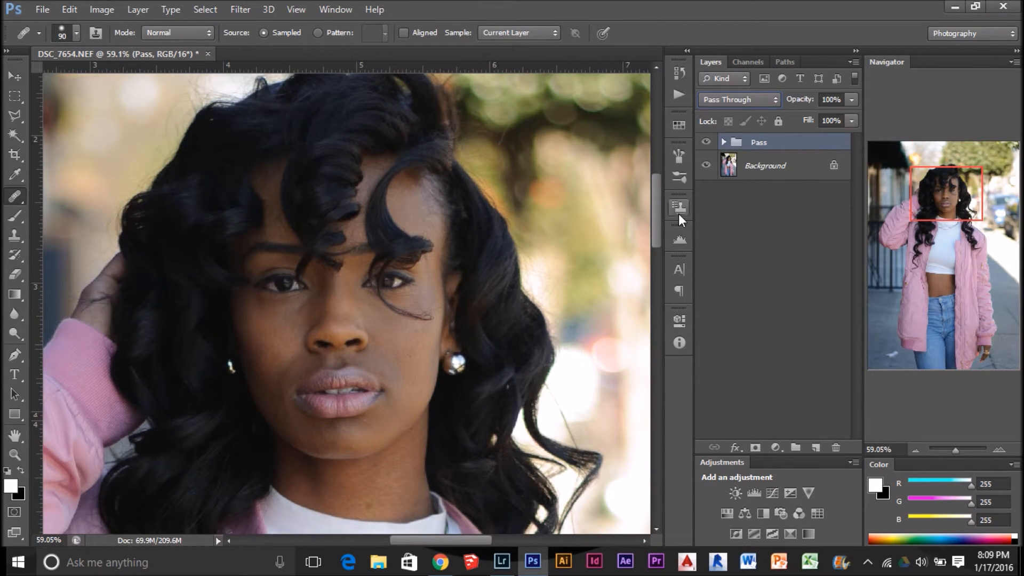
left_click(725, 143)
left_click(755, 168)
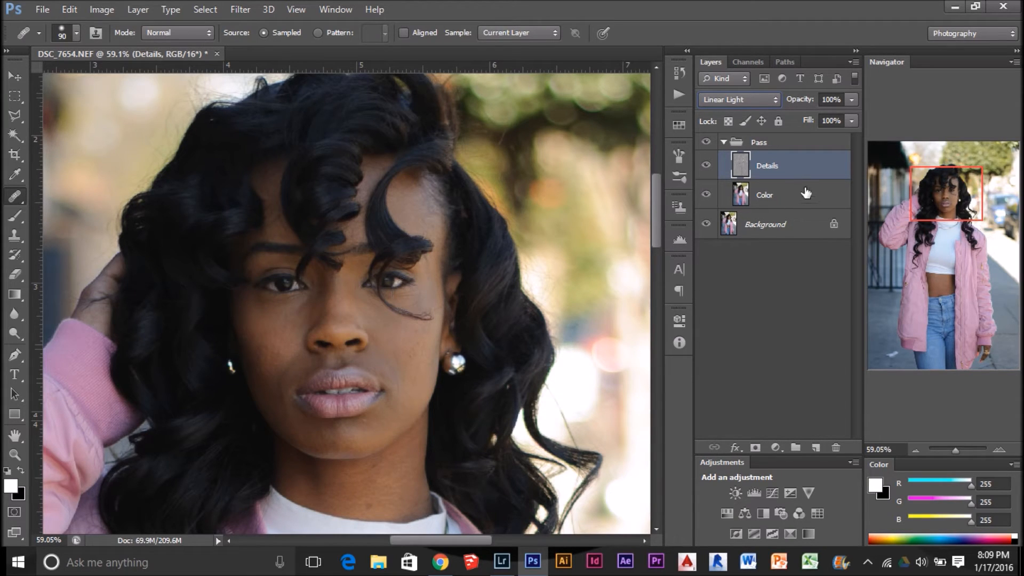
key("bracketleft")
key("bracketleft")
key("bracketleft")
key("bracketleft")
key("bracketleft")
key("bracketleft")
- Heal the blemishes on the cheek and around the eyes and nose bridge on the Details layer
left_click(258, 357)
left_click_drag(249, 334, 249, 319)
left_click(246, 315)
scroll(373, 303, "up", 2)
left_click(355, 285)
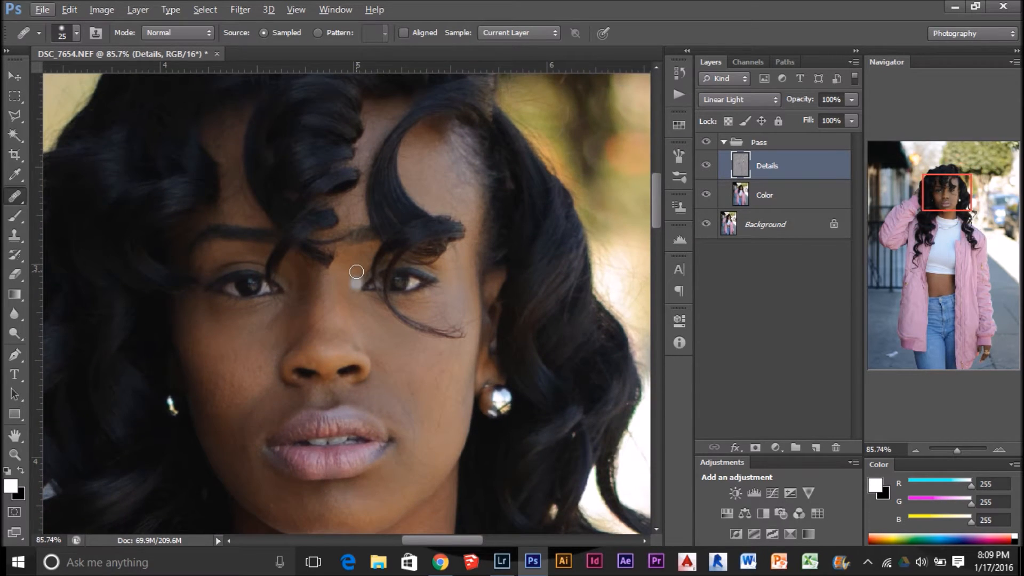
scroll(356, 272, "up", 1)
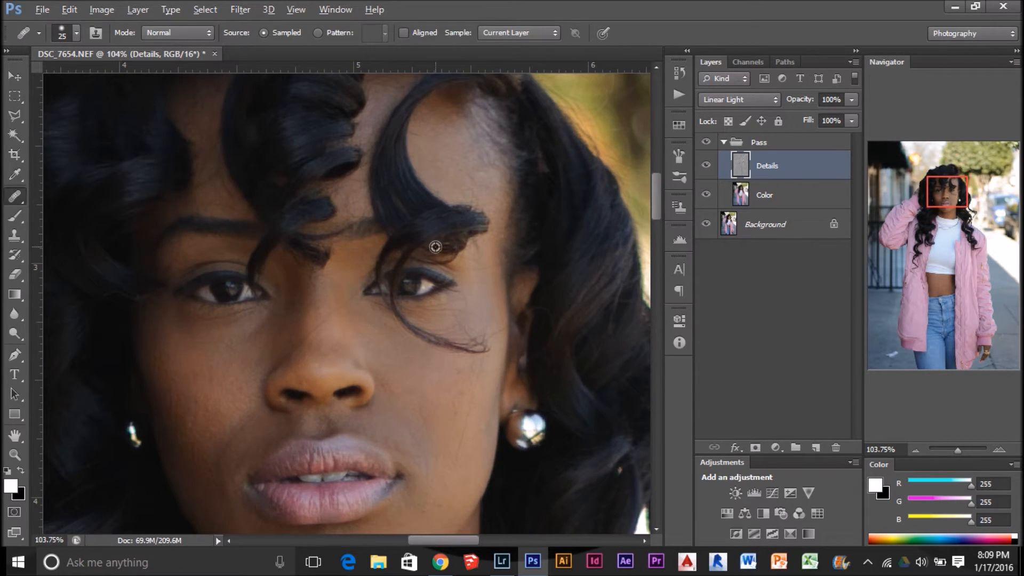
key("alt")
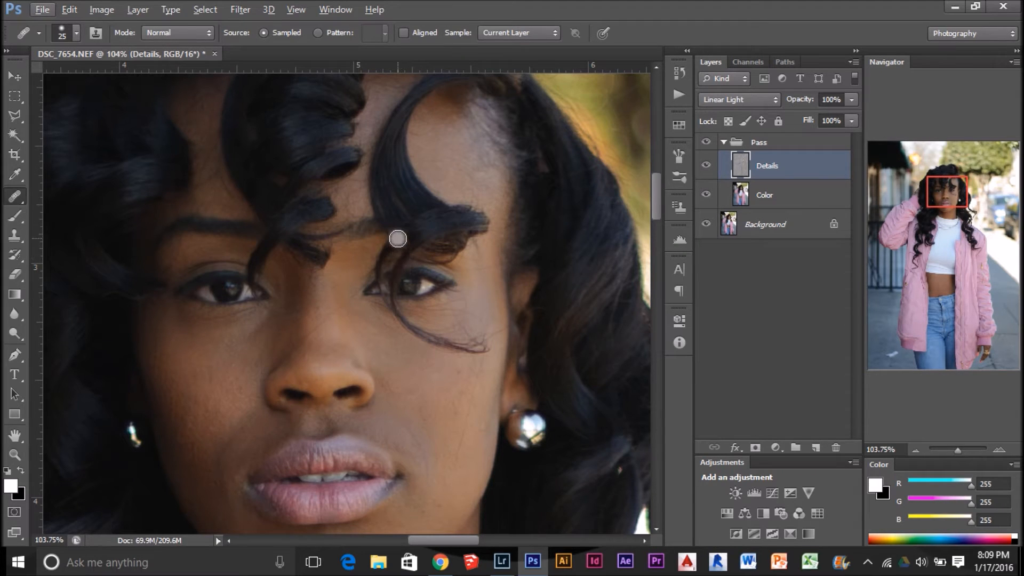
- Heal the spots on the chin and on the neck below the jaw on the Details layer
mouse_move(419, 329)
left_mouse_down()
mouse_move(419, 223)
mouse_move(445, 220)
left_mouse_up()
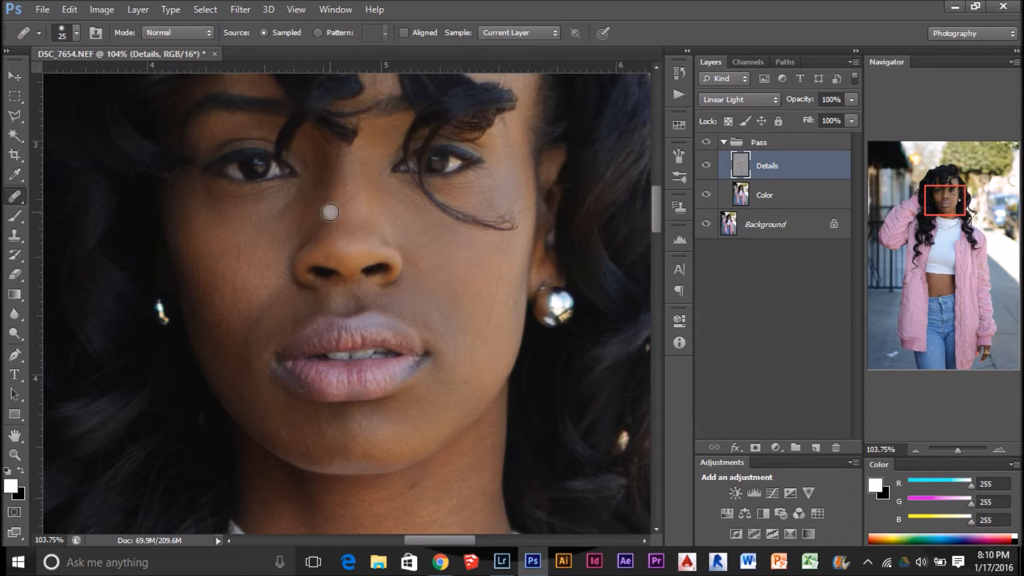
left_click_drag(393, 216, 374, 385)
mouse_move(347, 320)
left_mouse_down()
mouse_move(433, 213)
mouse_move(506, 150)
left_mouse_up()
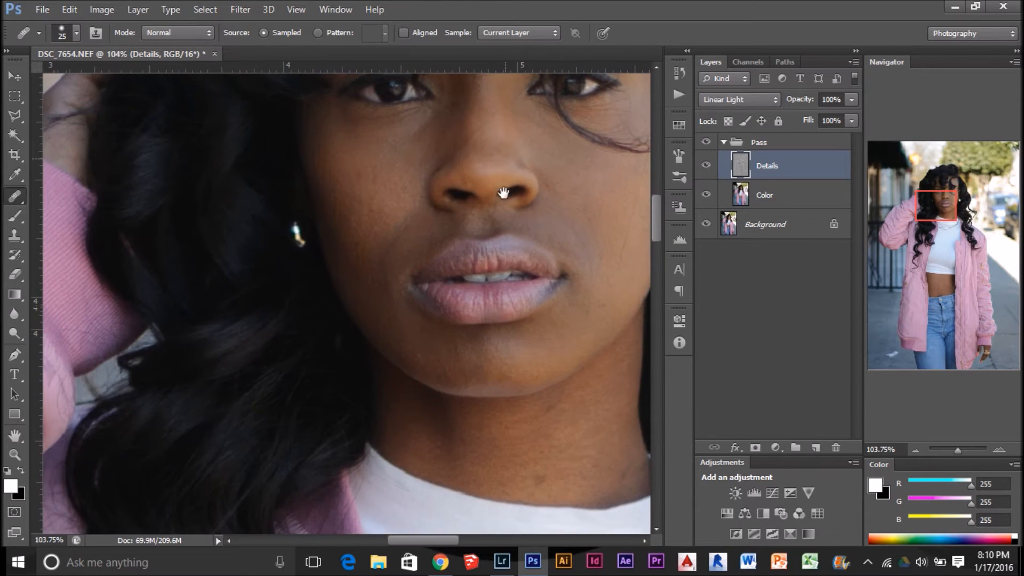
left_click(420, 359)
left_click_drag(476, 385, 467, 378)
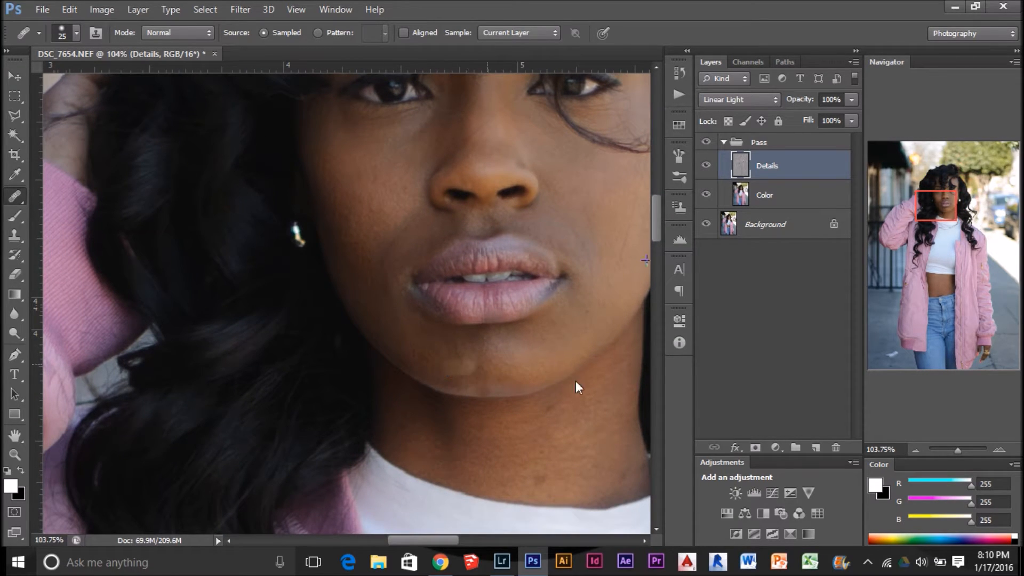
left_click_drag(562, 402, 459, 331)
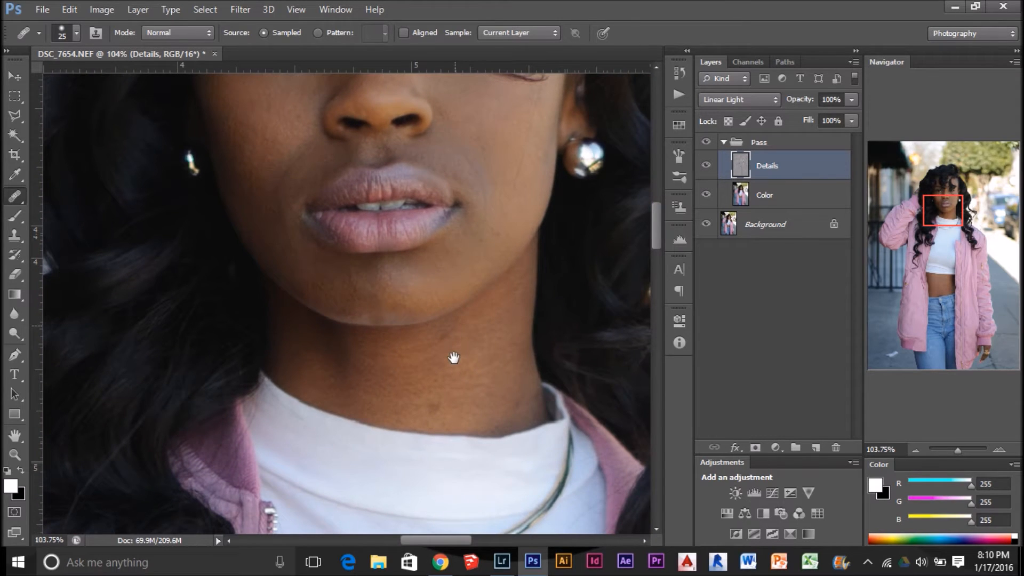
left_click_drag(421, 337, 440, 348)
- Heal the remaining marks on the cheeks, around the mouth and on the neck on the Details layer
left_click_drag(478, 219, 428, 317)
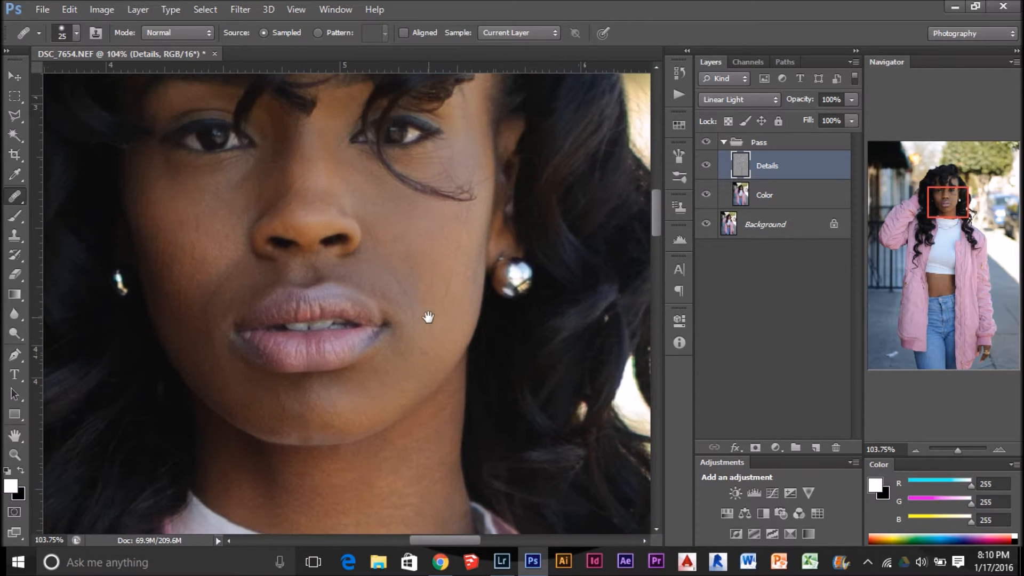
left_click_drag(292, 304, 314, 318)
left_click_drag(388, 201, 365, 230)
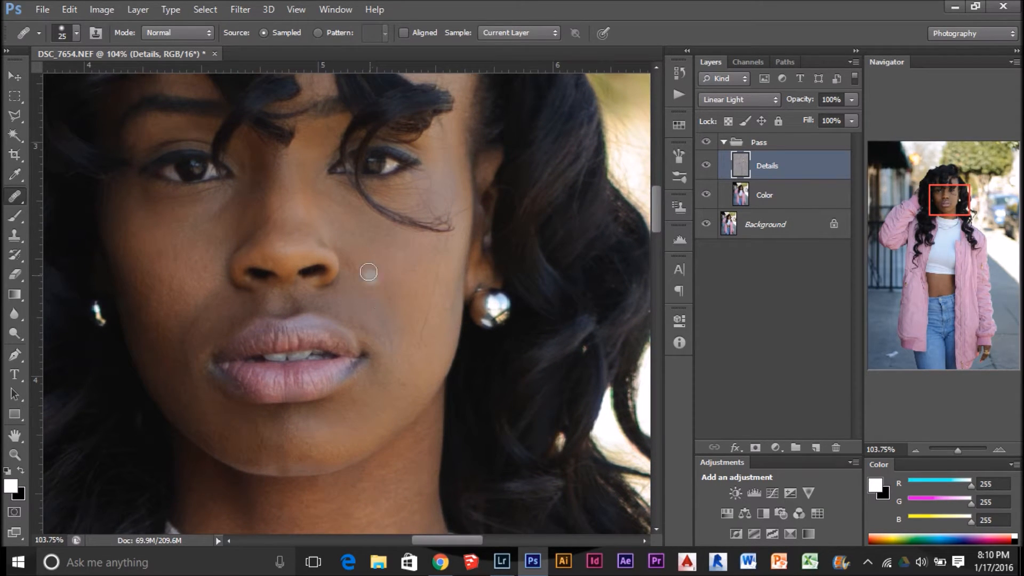
left_click_drag(354, 258, 302, 319)
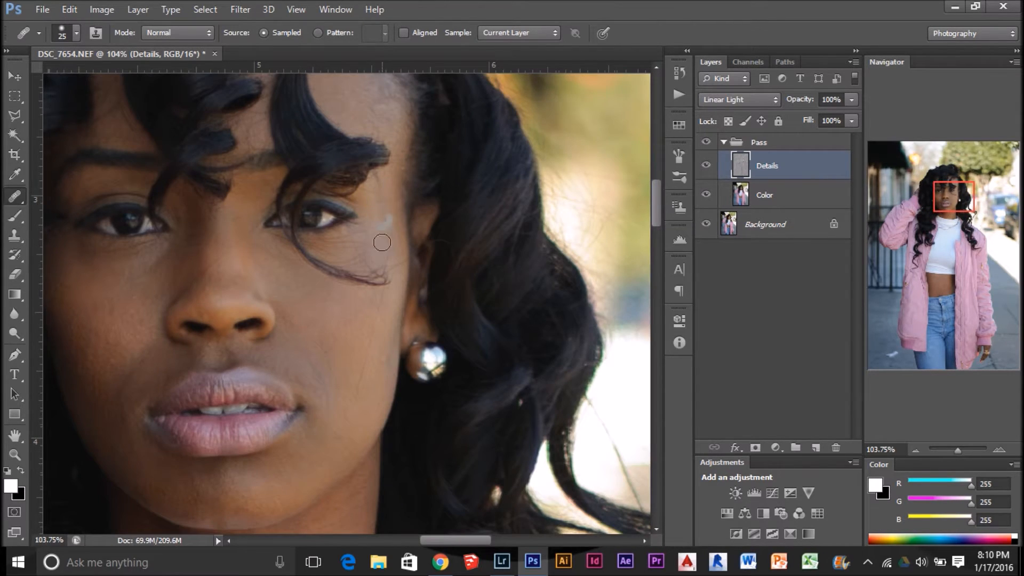
left_click_drag(365, 362, 418, 248)
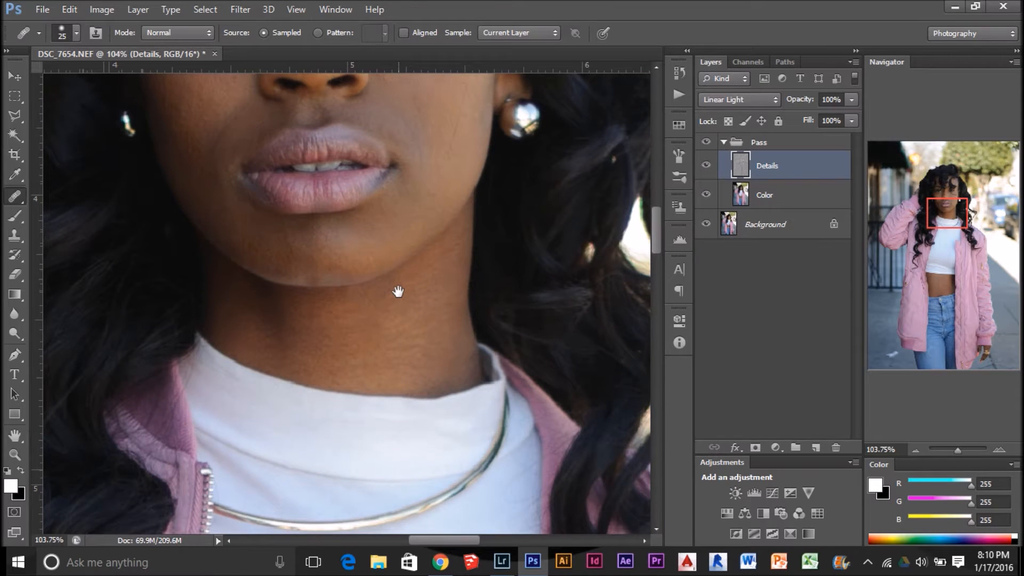
left_click_drag(398, 291, 155, 171)
left_click_drag(267, 183, 299, 361)
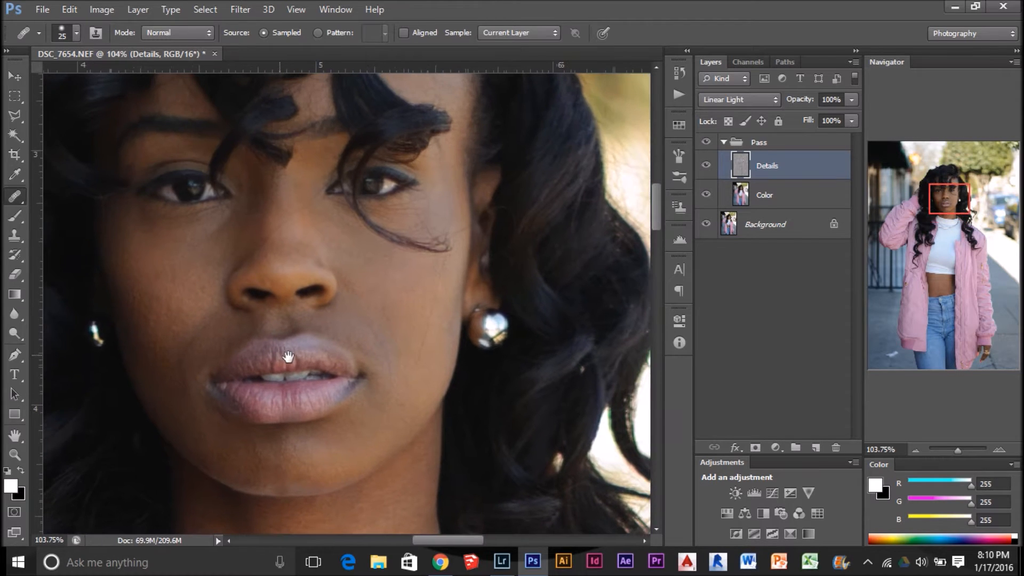
- Collapse the Pass group and add two Curves adjustment layers above it
left_click(725, 142)
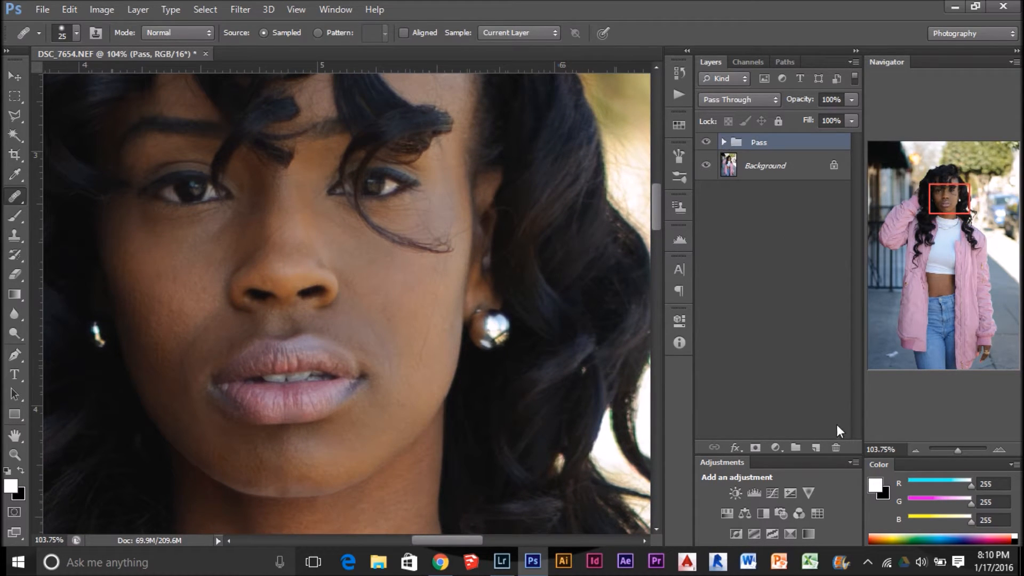
left_click(773, 493)
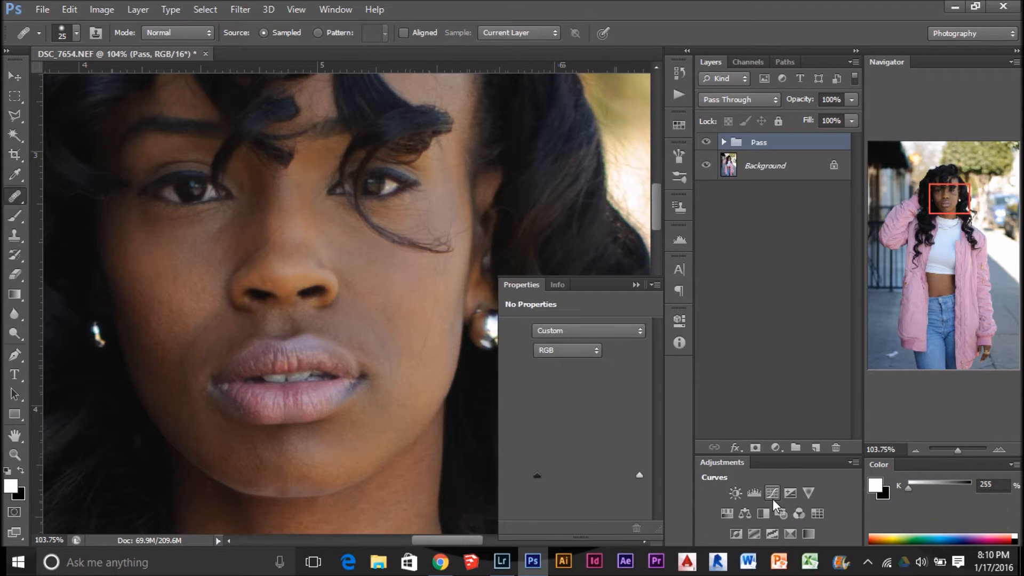
left_click(773, 493)
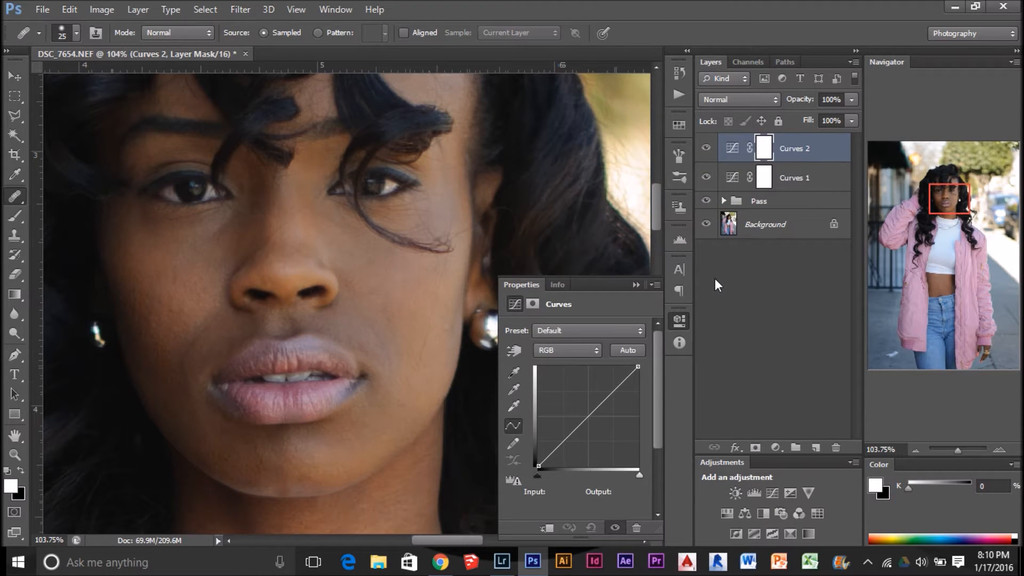
- Invert the layer masks of Curves 1 and Curves 2 to black
left_click(764, 176)
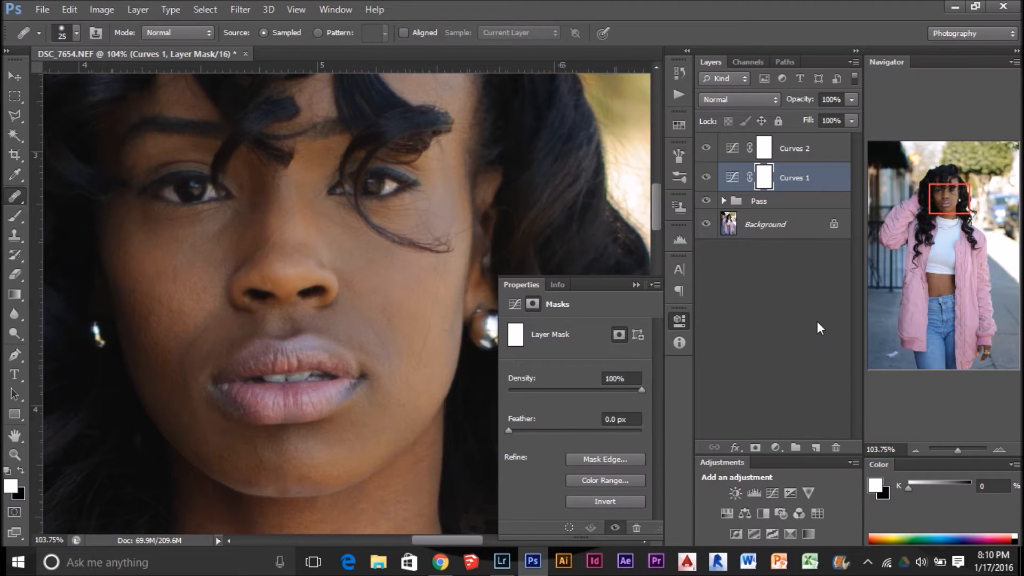
left_click(763, 151)
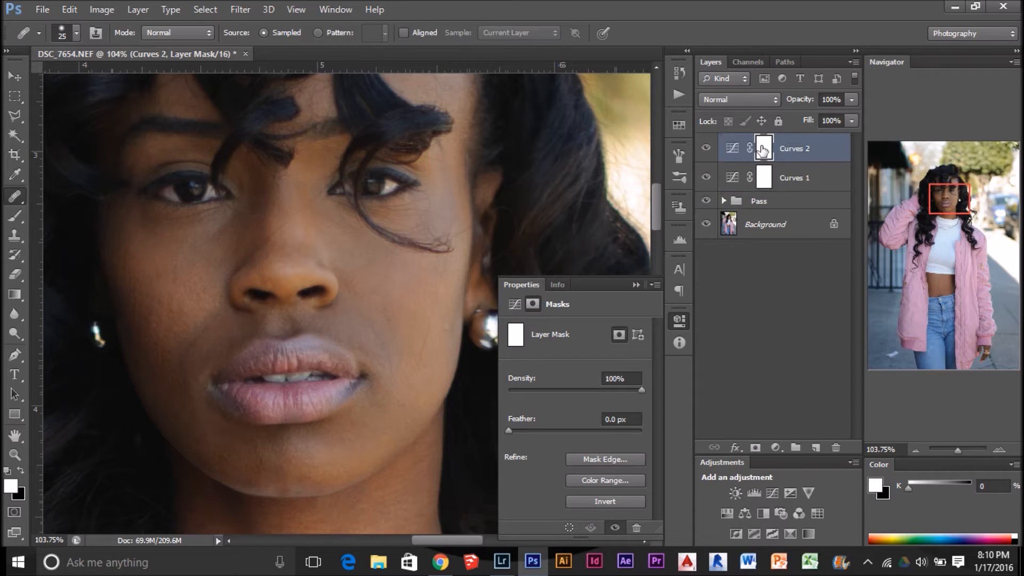
key("ctrl+i")
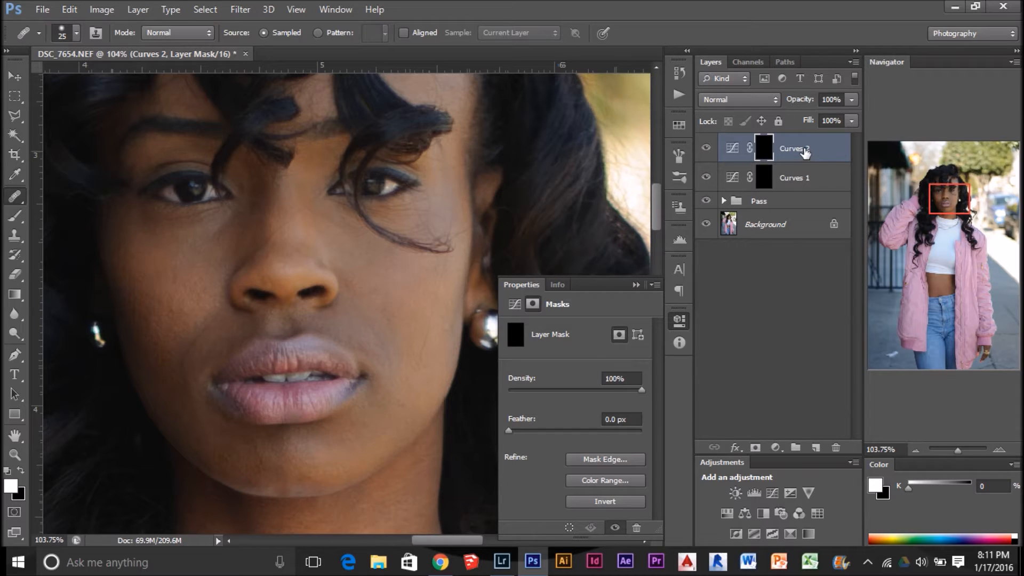
- Rename Curves 2 as Dodge and Curves 1 as Burn
double_click(802, 150)
type("Dodge")
key("Return")
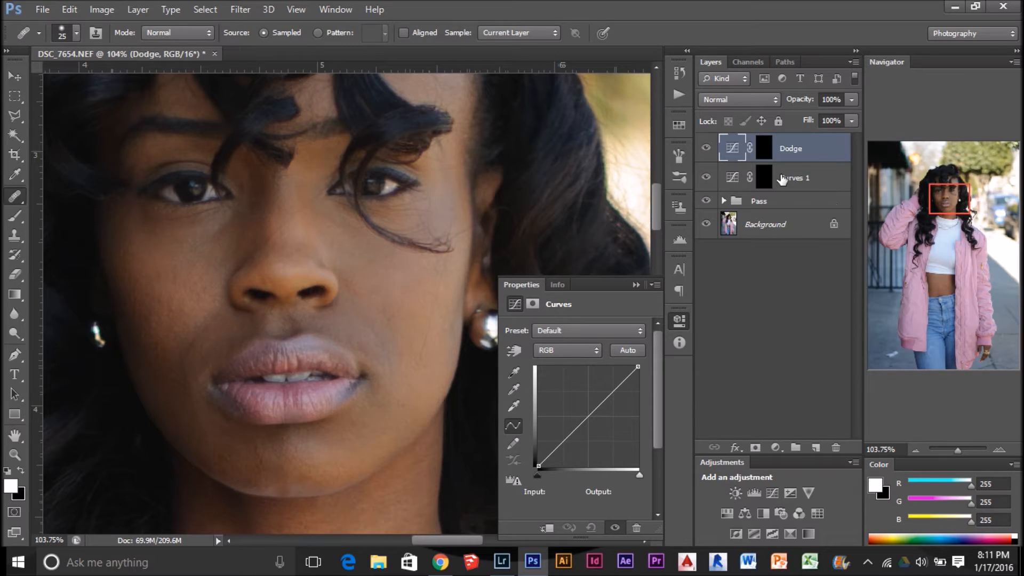
left_click(787, 180)
double_click(790, 180)
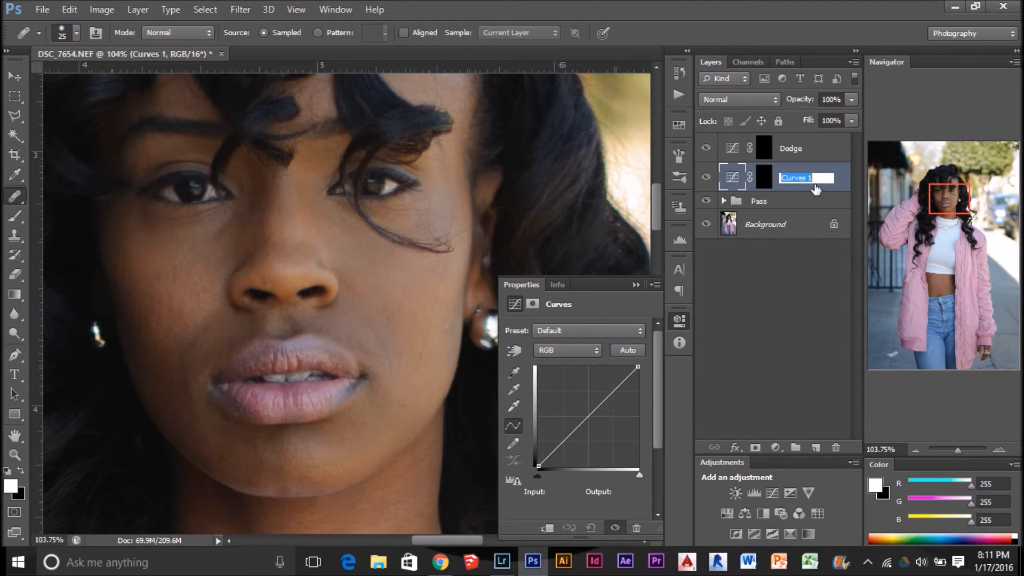
type("Burn")
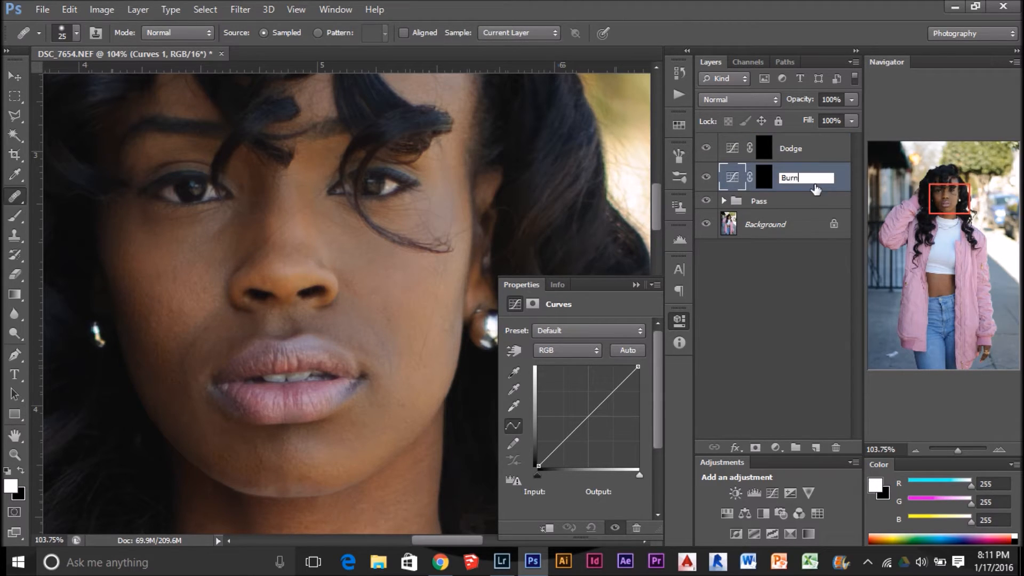
key("Return")
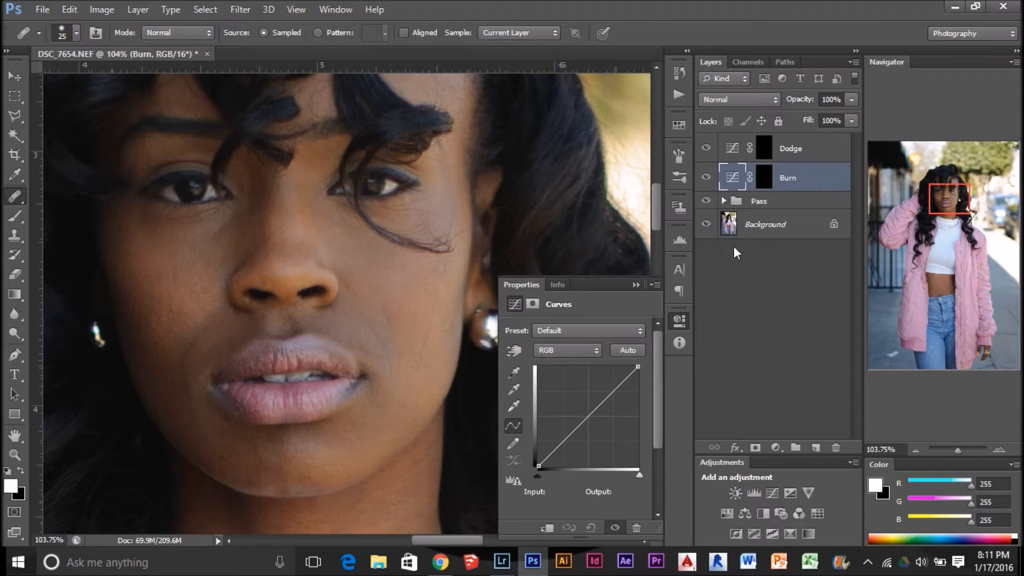
- Target the Burn layer mask and choose a soft round tip for the Brush tool
left_click(634, 284)
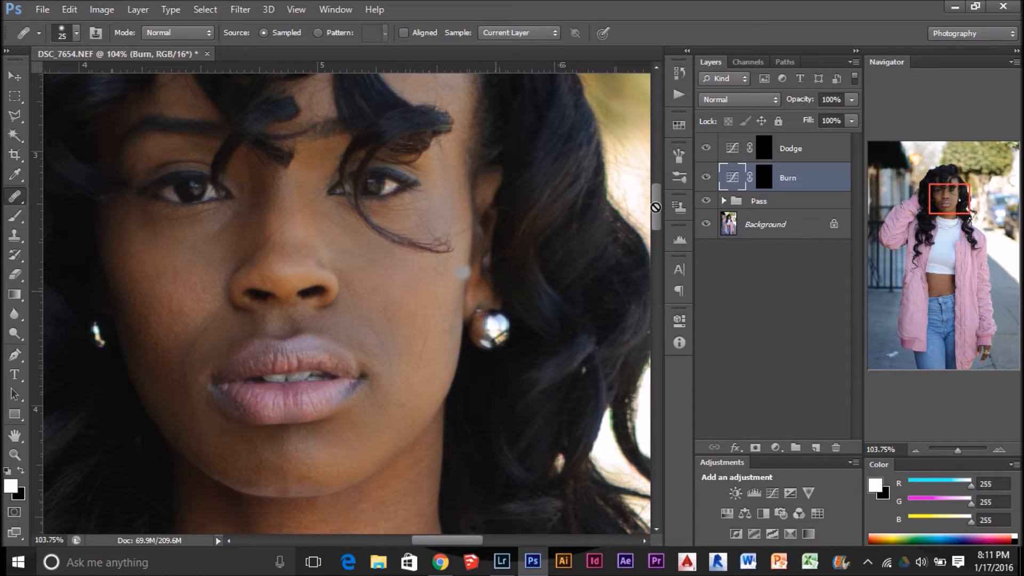
left_click(764, 178)
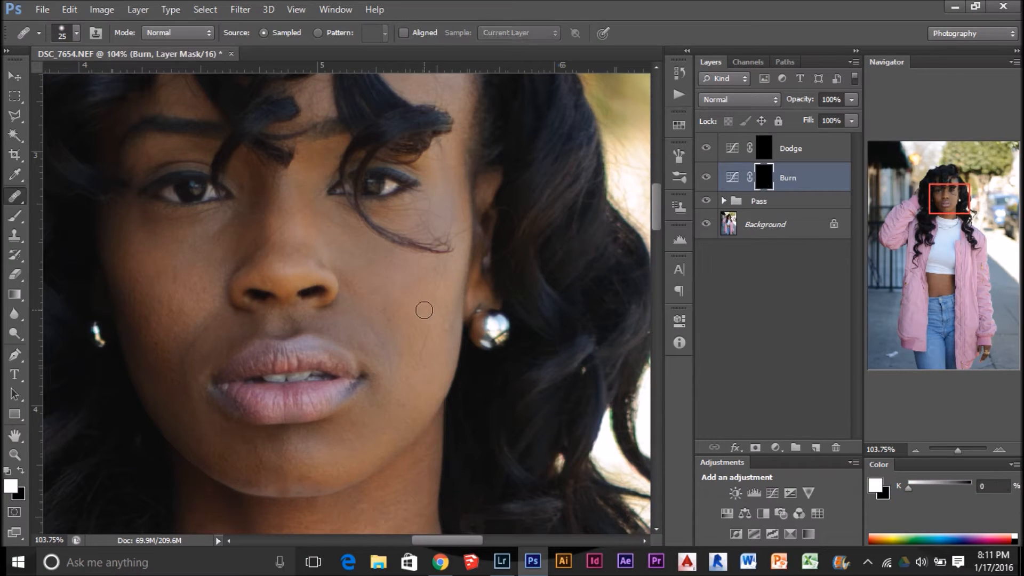
key("b")
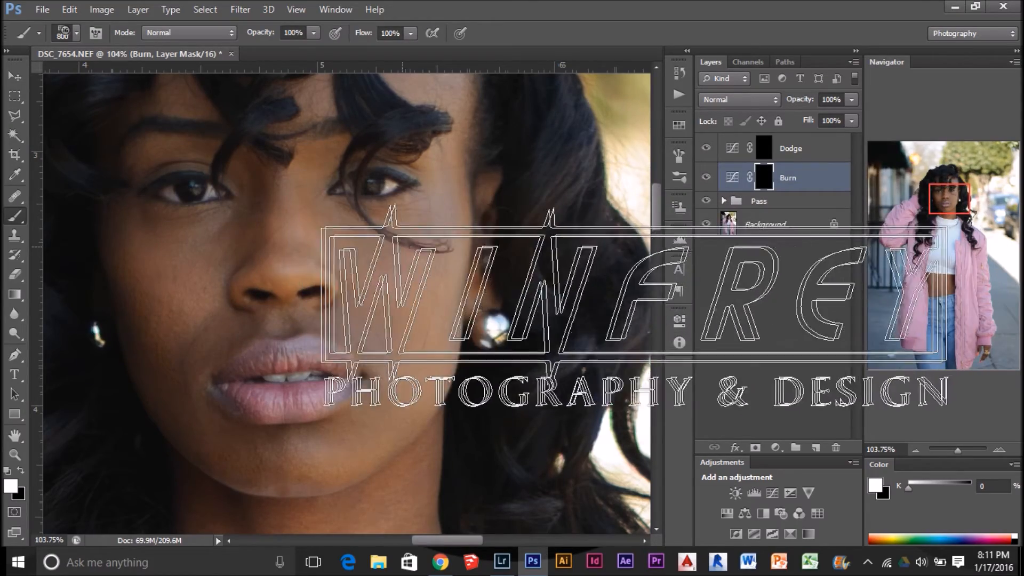
right_click(404, 247)
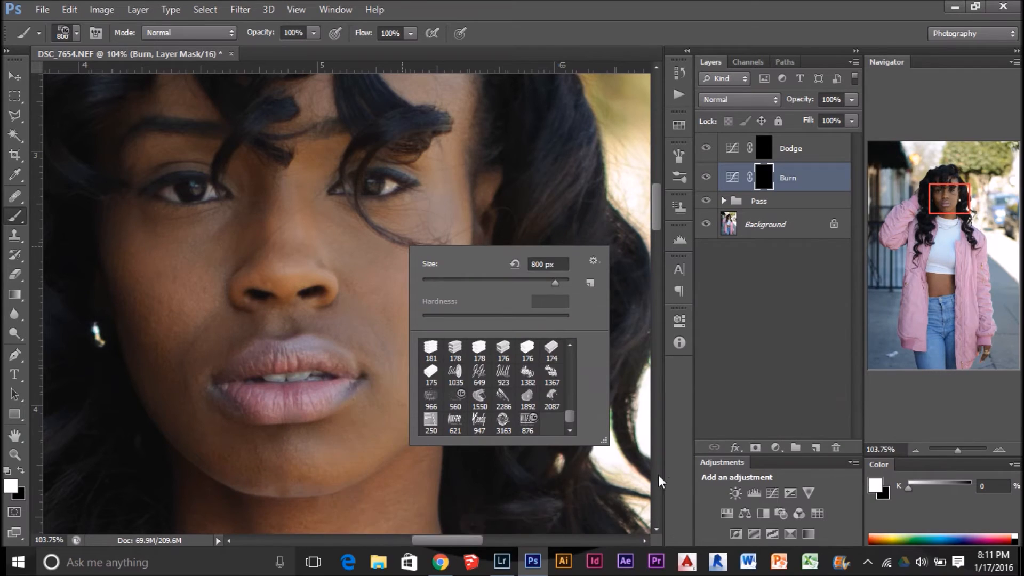
left_click_drag(573, 415, 569, 363)
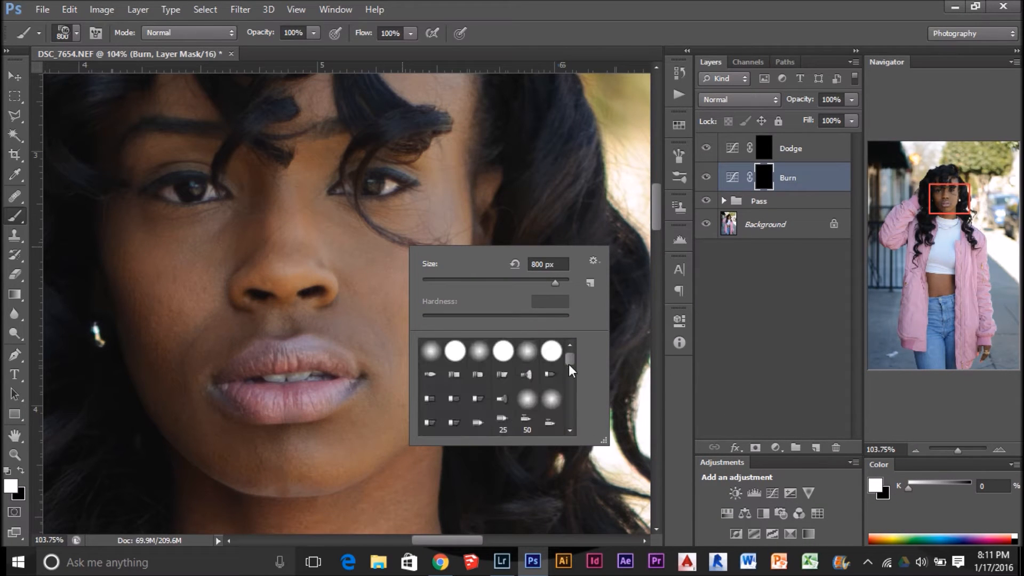
left_click(445, 350)
left_click(389, 277)
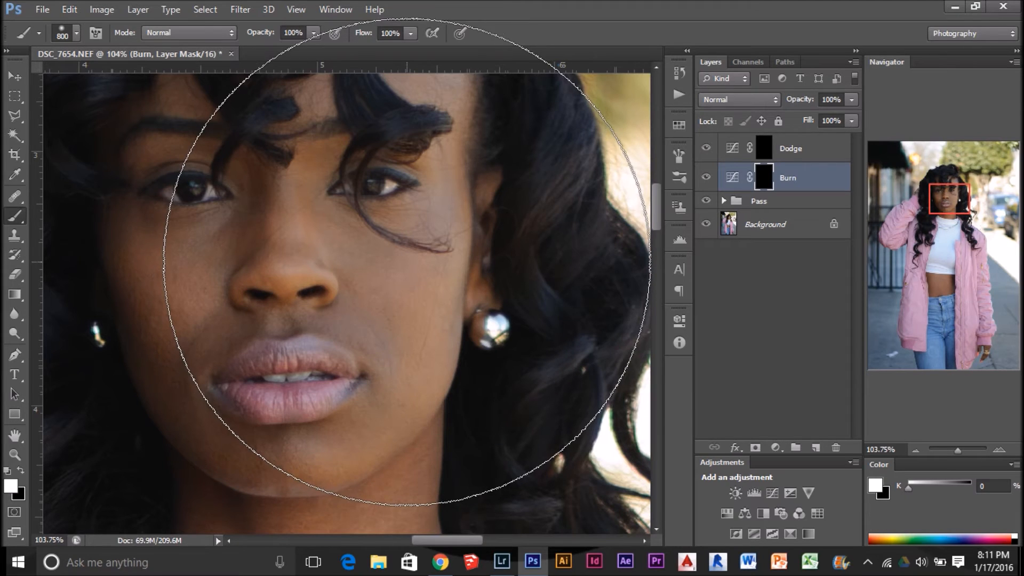
- Reduce the brush size to 25
scroll(406, 263, "down", 1)
key("bracketleft")
key("bracketleft")
key("bracketleft")
key("bracketleft")
key("bracketleft")
key("bracketleft")
key("bracketleft")
key("bracketleft")
key("bracketleft")
key("bracketleft")
key("bracketleft")
key("bracketleft")
key("bracketleft")
key("bracketleft")
key("bracketleft")
key("bracketleft")
key("bracketleft")
key("bracketleft")
key("bracketleft")
key("bracketleft")
key("bracketleft")
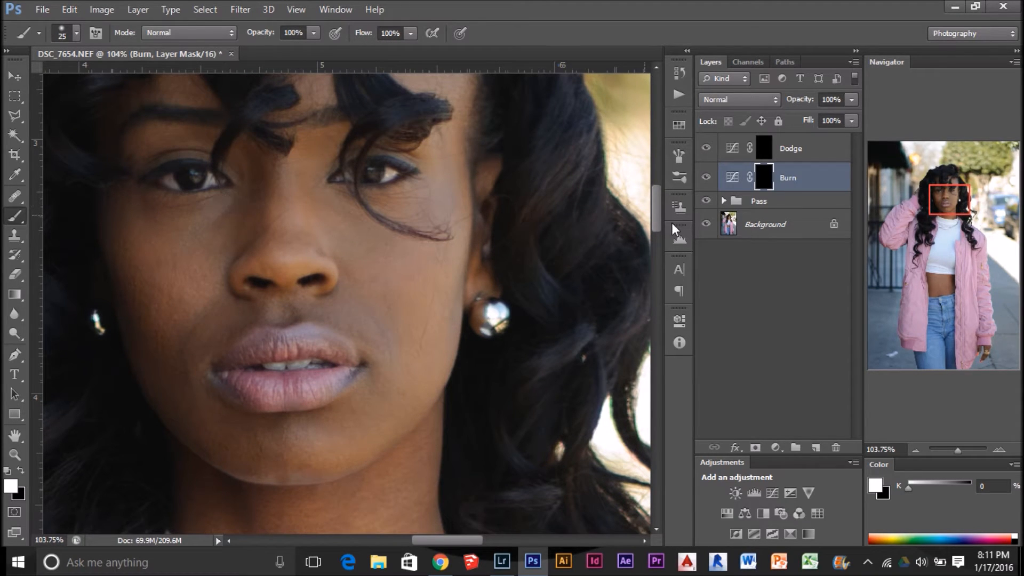
- Reduce the brush size to 15 and paint in white around the eyes on the Burn layer mask
scroll(359, 359, "down", 5)
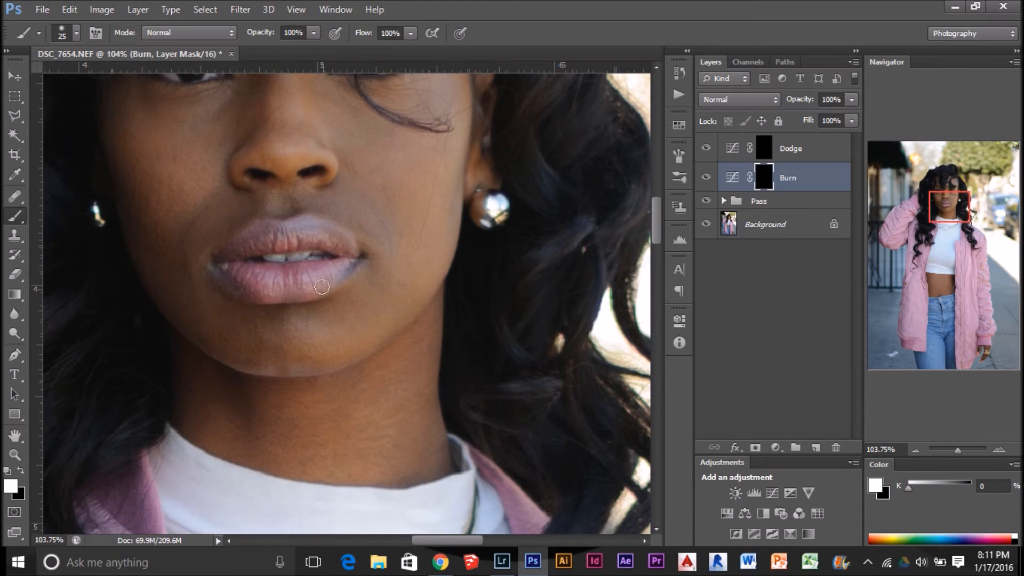
scroll(327, 297, "down", 1)
scroll(259, 140, "down", 3)
scroll(258, 141, "up", 4)
scroll(258, 141, "up", 7)
key("bracketleft")
key("bracketleft")
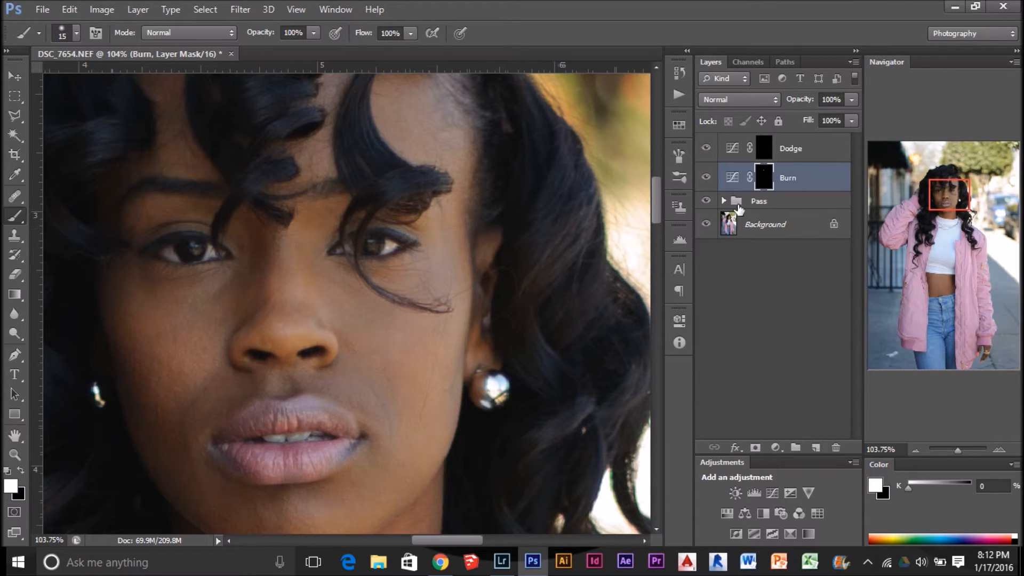
- Darken the Burn layer's RGB curve with a shadow point at input 25 and output 13
double_click(732, 180)
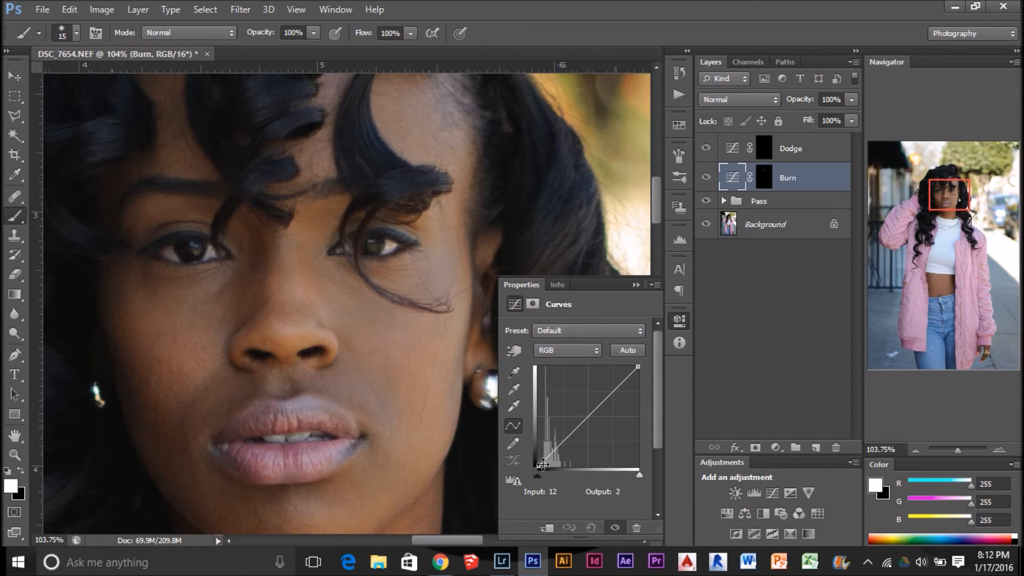
left_click(543, 461)
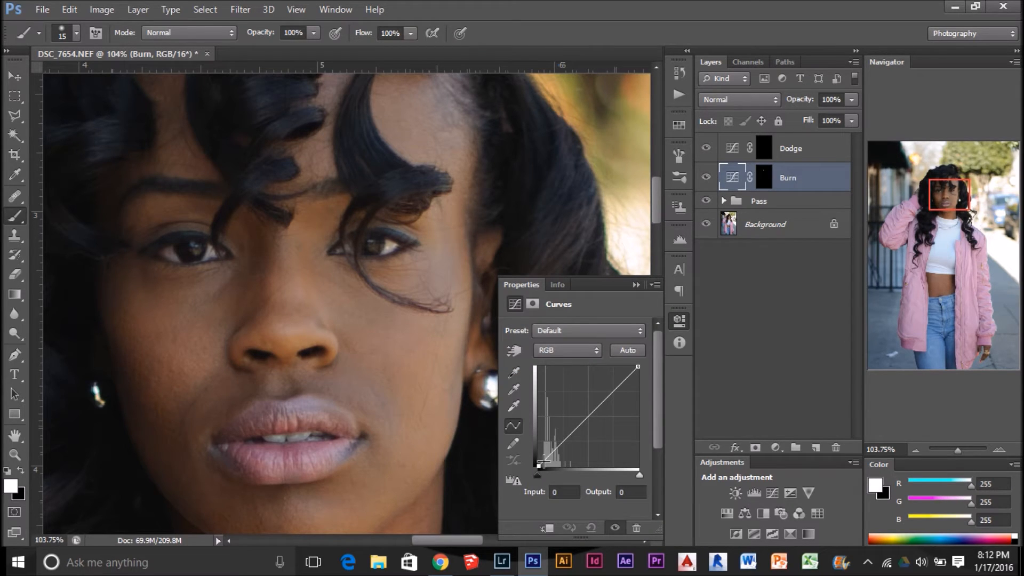
left_click_drag(542, 461, 547, 460)
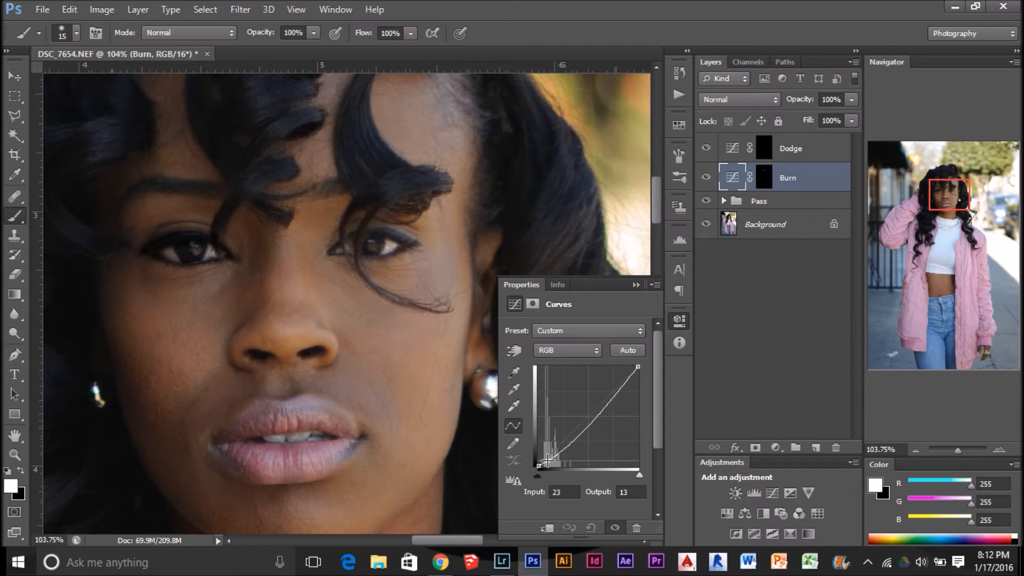
left_click_drag(547, 460, 548, 460)
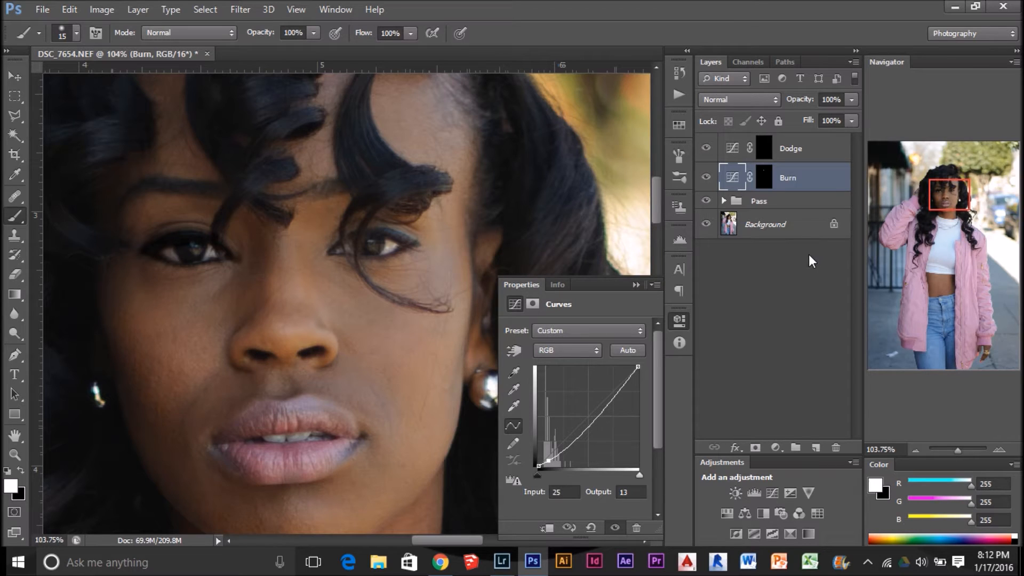
- Roll the document history back to the renaming of the Burn layer, removing its curve adjustment and brush strokes
key("ctrl+z")
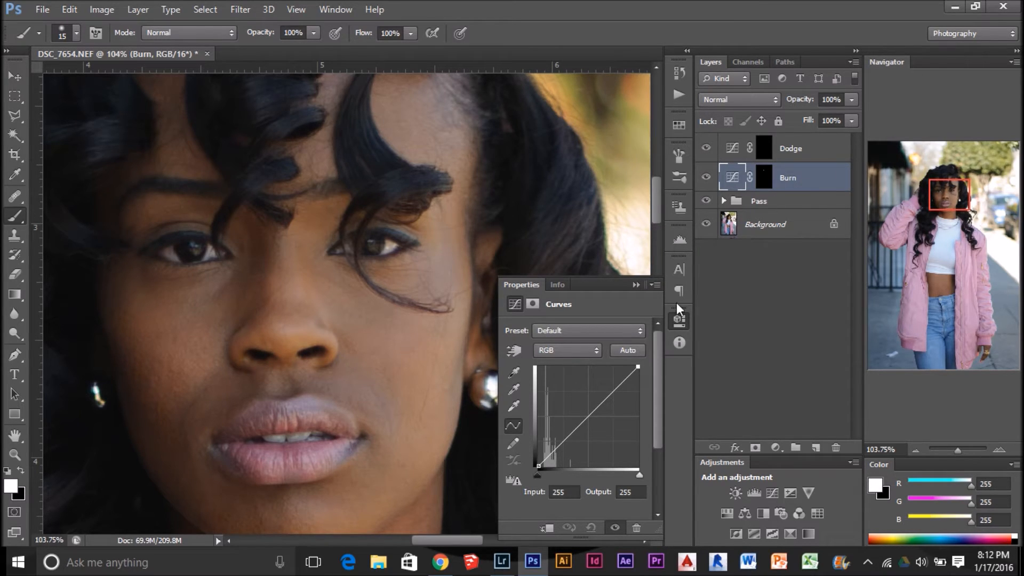
key("ctrl+alt+z")
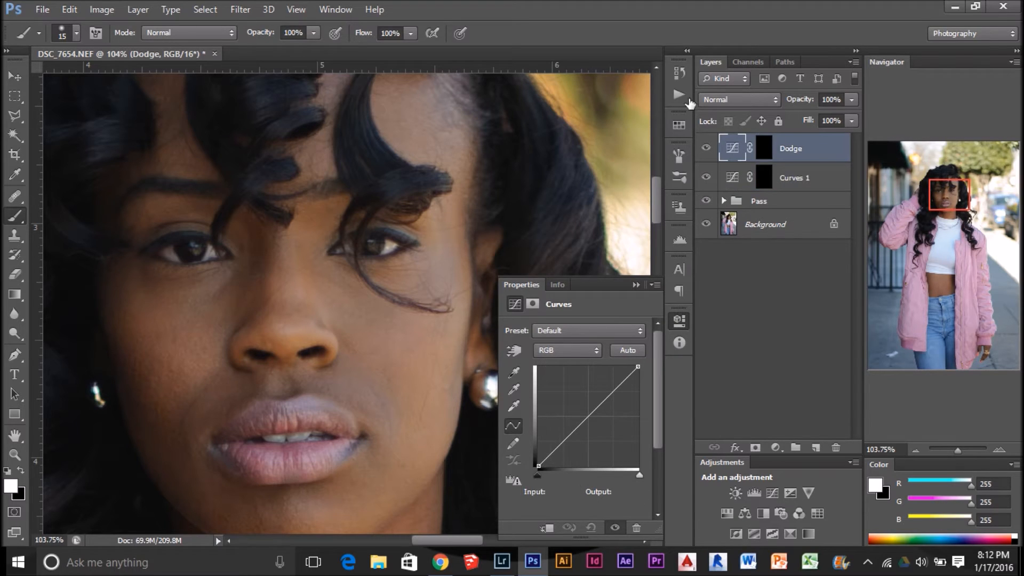
left_click(678, 71)
scroll(556, 110, "up", 1)
scroll(560, 110, "down", 1)
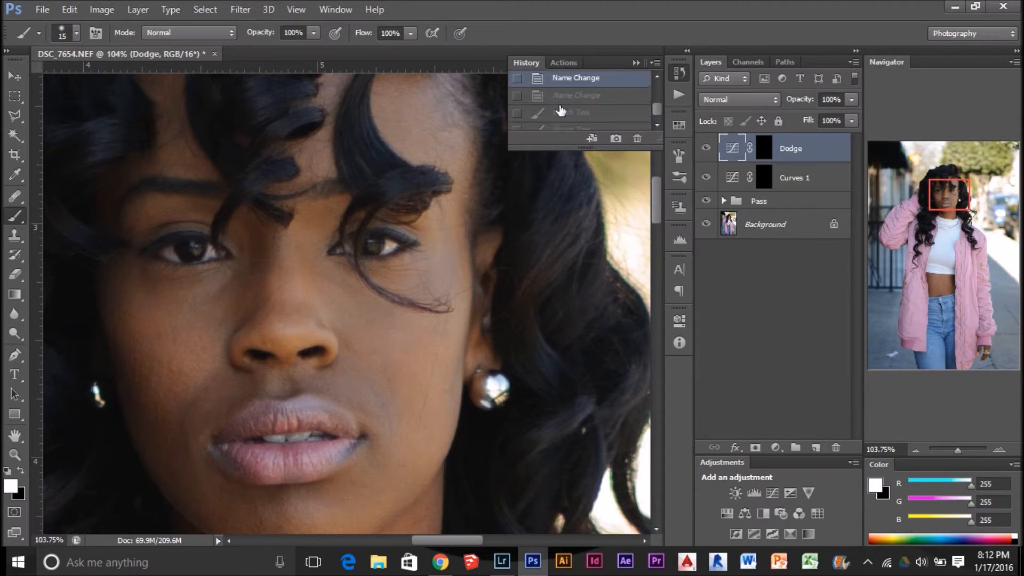
left_click(593, 113)
left_click(597, 97)
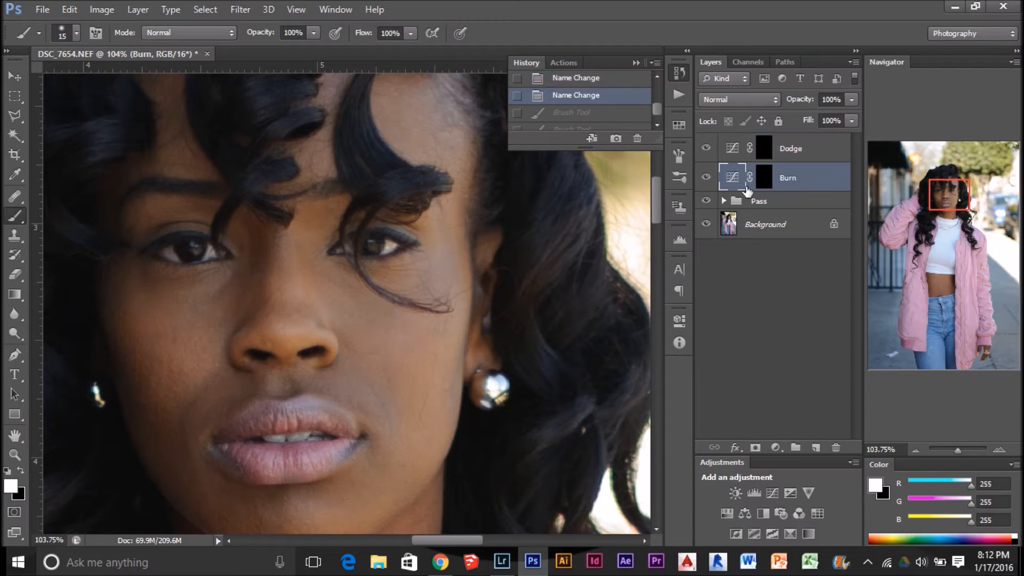
- Set the brush to 33% opacity and 30% flow, and target the Burn layer mask
left_click(296, 33)
left_click(389, 33)
type("30")
key("Return")
left_click(765, 183)
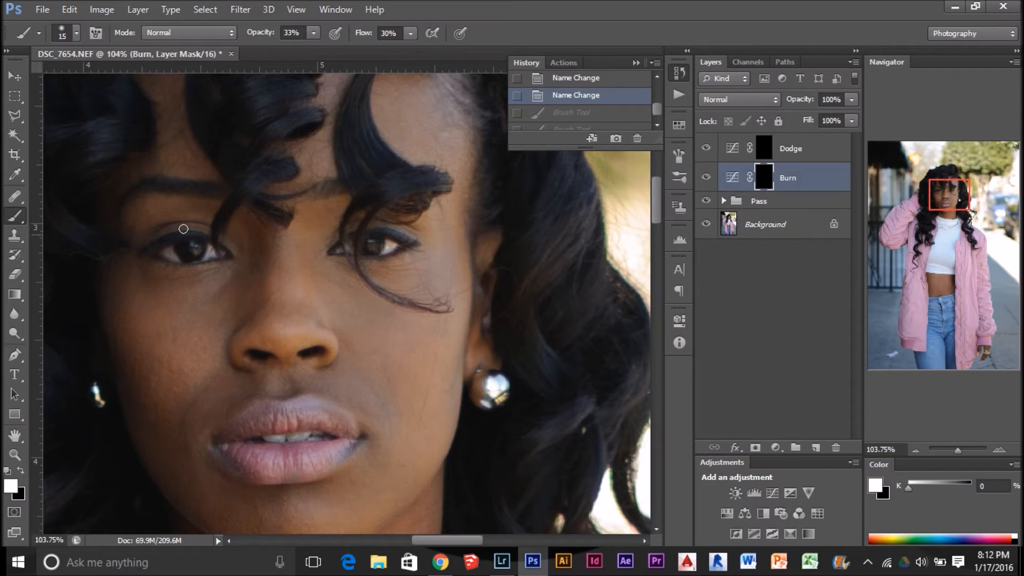
- Darken the Burn layer's RGB curve with a point at input 50 and output 29, then target its layer mask
double_click(730, 183)
left_click_drag(557, 446, 558, 454)
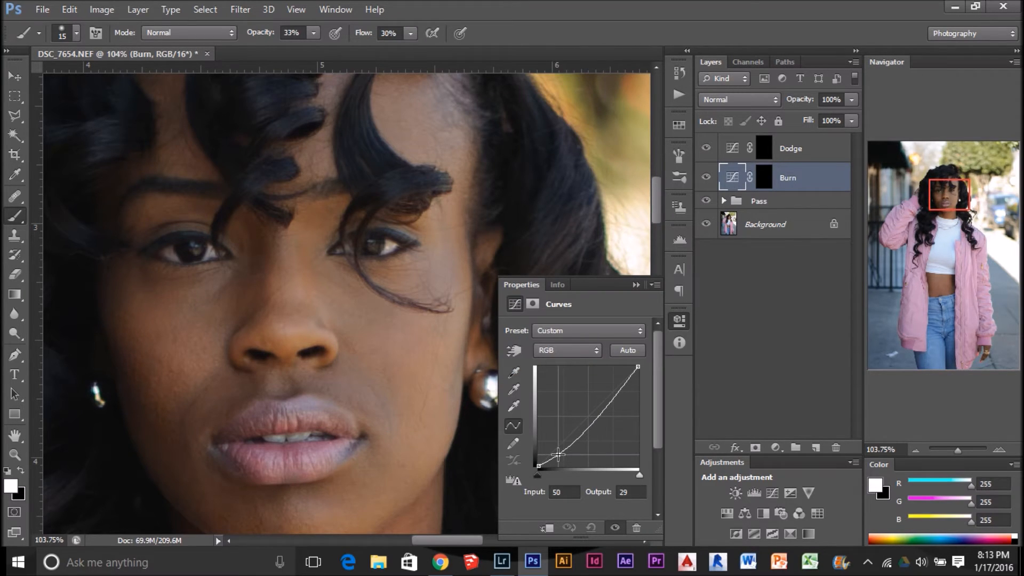
left_click(763, 177)
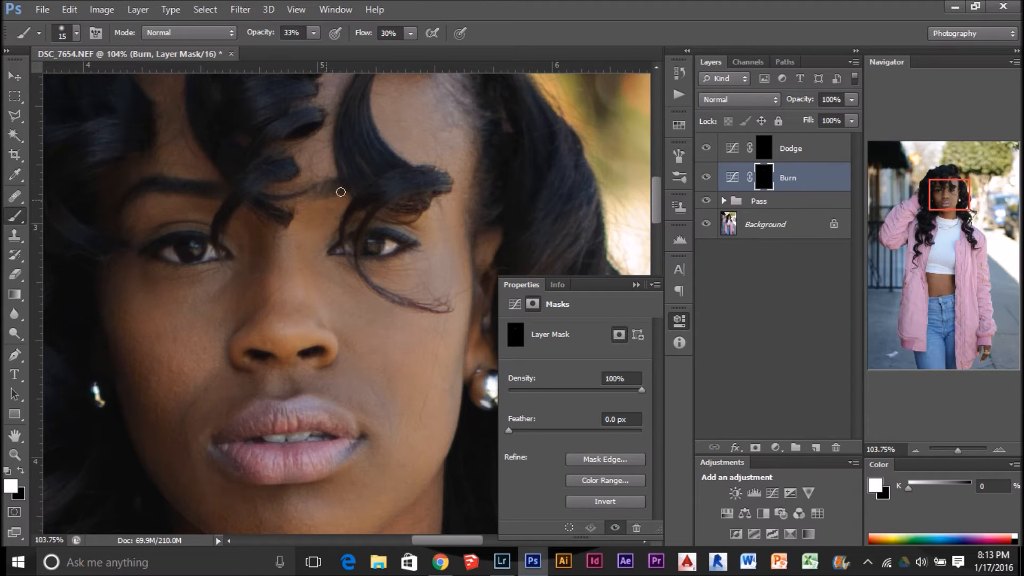
- Raise the brush opacity to 50% and enlarge the brush to size 40
scroll(352, 202, "up", 3)
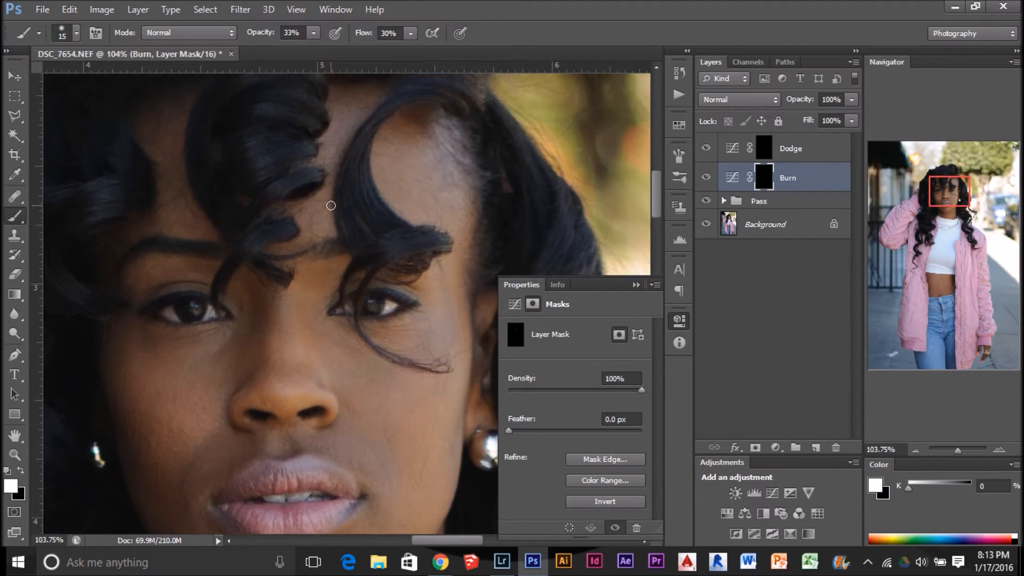
left_click(293, 34)
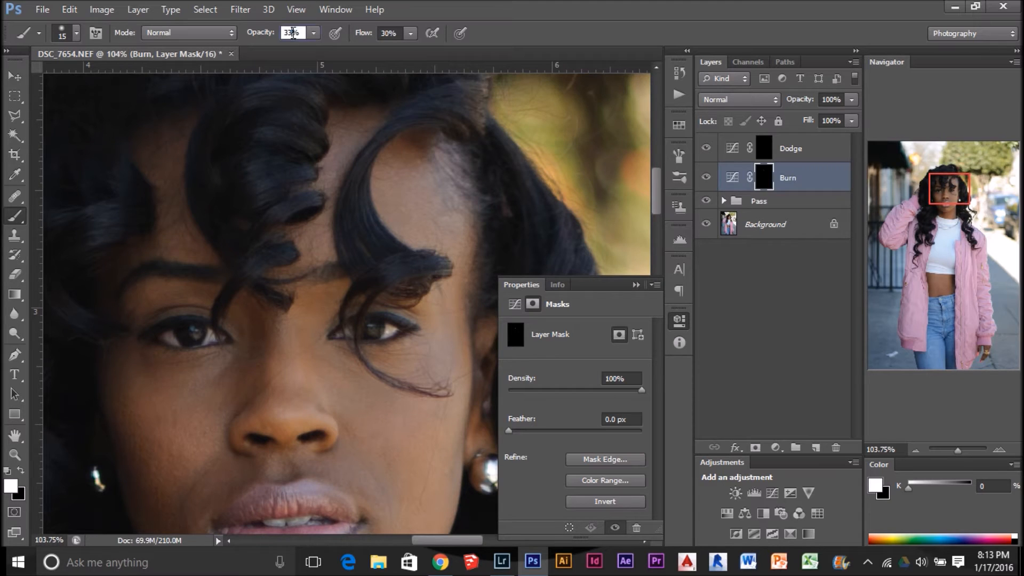
type("50")
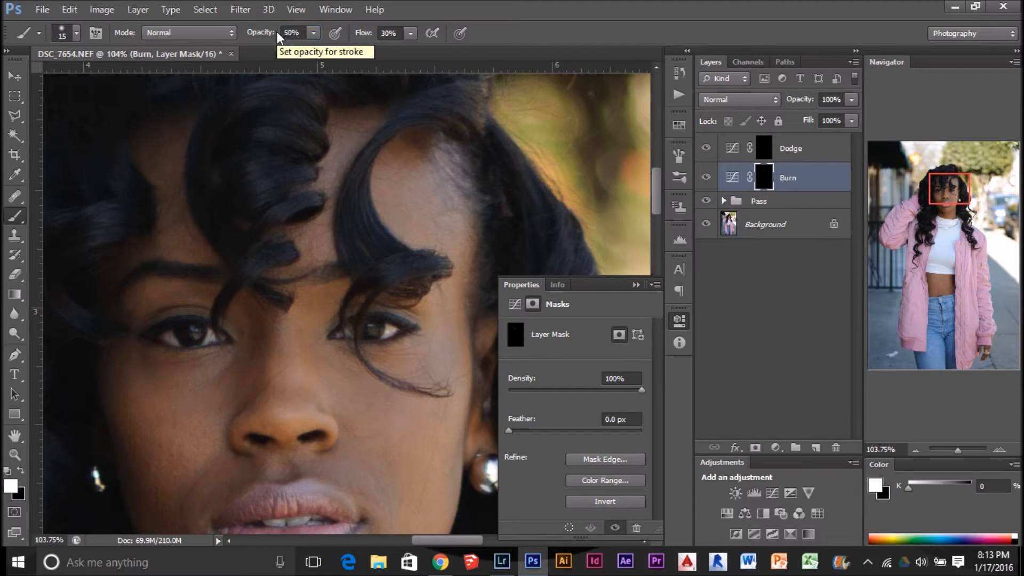
key("bracketright")
key("bracketright")
key("bracketright")
key("bracketright")
key("bracketright")
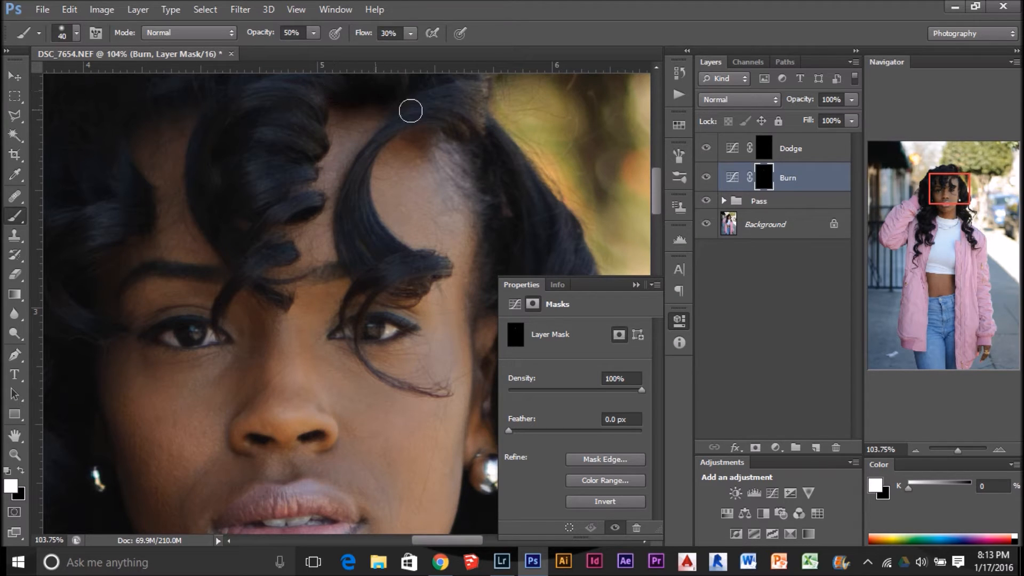
- Paint in white along both sides of the forehead and hairline on the Burn layer mask
mouse_move(476, 148)
left_mouse_down()
mouse_move(474, 126)
mouse_move(456, 131)
mouse_move(502, 172)
mouse_move(478, 139)
mouse_move(507, 186)
mouse_move(463, 139)
mouse_move(500, 288)
mouse_move(477, 223)
mouse_move(471, 298)
mouse_move(470, 224)
mouse_move(470, 291)
left_mouse_up()
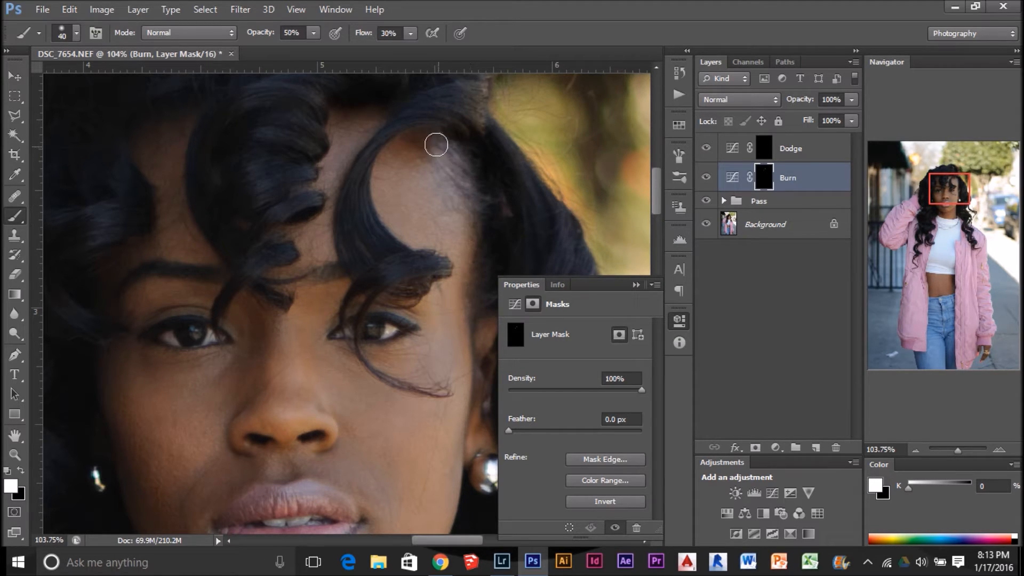
mouse_move(148, 128)
left_mouse_down()
mouse_move(163, 193)
mouse_move(120, 134)
mouse_move(158, 203)
mouse_move(142, 170)
mouse_move(167, 130)
mouse_move(157, 256)
mouse_move(160, 211)
mouse_move(154, 247)
mouse_move(87, 227)
mouse_move(147, 254)
mouse_move(106, 252)
mouse_move(125, 276)
mouse_move(121, 258)
mouse_move(113, 331)
mouse_move(99, 271)
mouse_move(112, 261)
mouse_move(120, 316)
mouse_move(101, 264)
left_mouse_up()
mouse_move(176, 210)
left_mouse_down()
mouse_move(213, 127)
mouse_move(209, 186)
mouse_move(222, 167)
mouse_move(248, 221)
mouse_move(236, 208)
mouse_move(297, 231)
mouse_move(241, 218)
mouse_move(302, 214)
mouse_move(267, 203)
mouse_move(269, 181)
mouse_move(249, 208)
mouse_move(225, 167)
mouse_move(241, 182)
mouse_move(244, 157)
left_mouse_up()
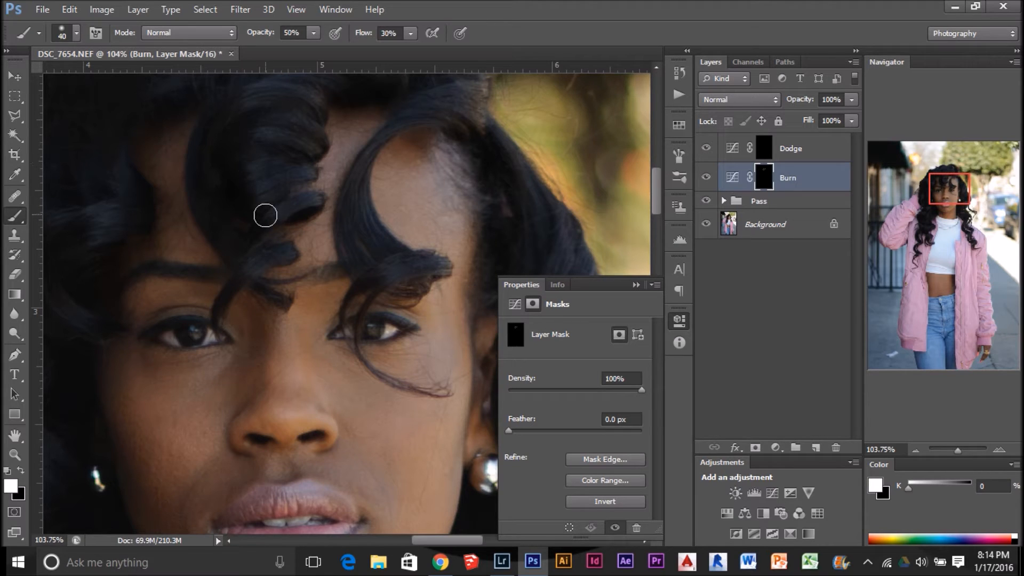
- Paint in white under the chin and jawline on the Burn layer mask to deepen the neck shadows
left_click_drag(919, 199, 924, 214)
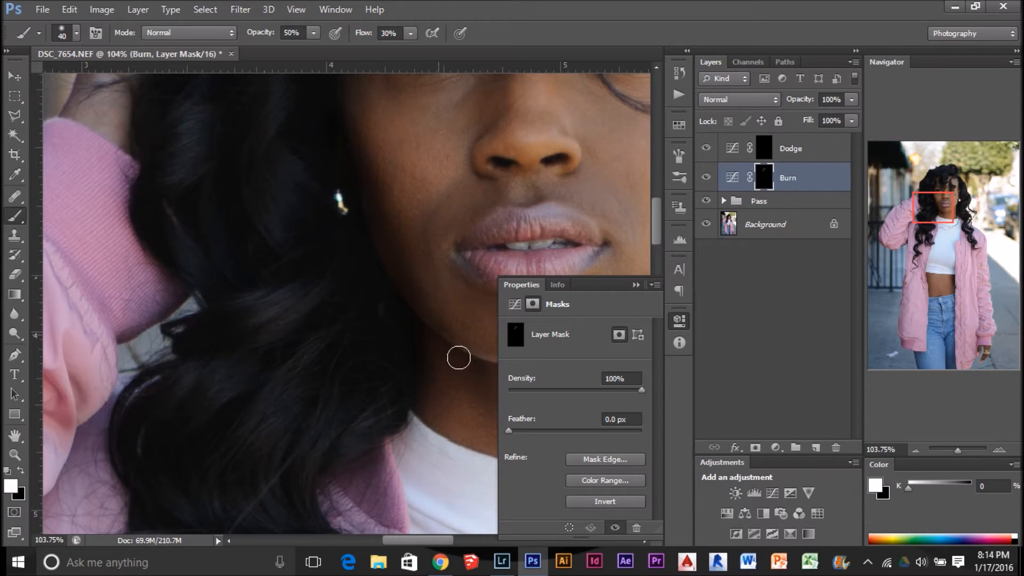
left_click_drag(924, 197, 934, 205)
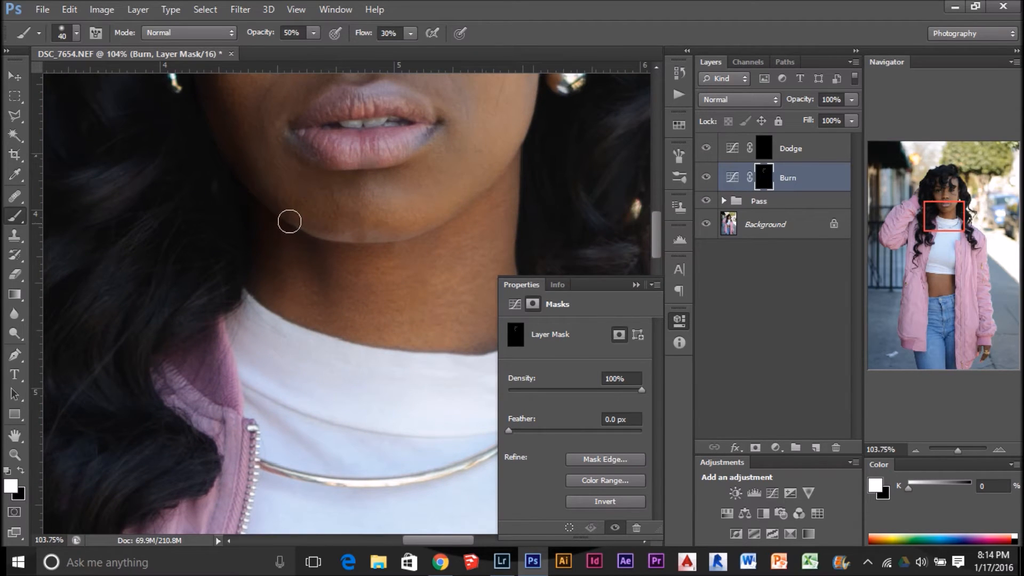
mouse_move(402, 251)
left_mouse_down()
mouse_move(323, 251)
mouse_move(296, 232)
mouse_move(283, 268)
mouse_move(271, 239)
mouse_move(267, 299)
left_mouse_up()
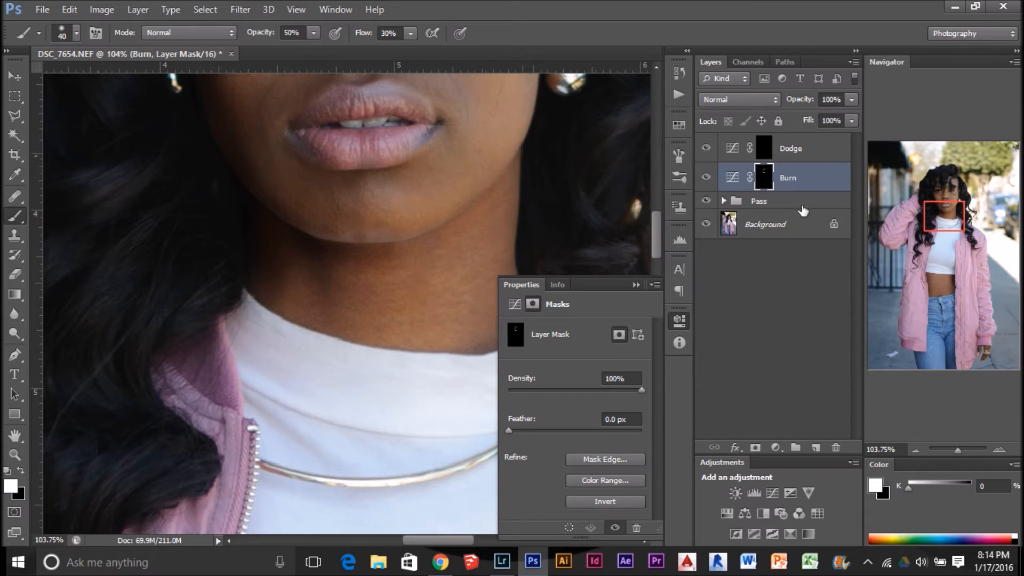
left_click_drag(942, 232, 937, 207)
mouse_move(482, 246)
left_mouse_down()
mouse_move(467, 274)
mouse_move(480, 224)
mouse_move(469, 263)
mouse_move(447, 251)
left_mouse_up()
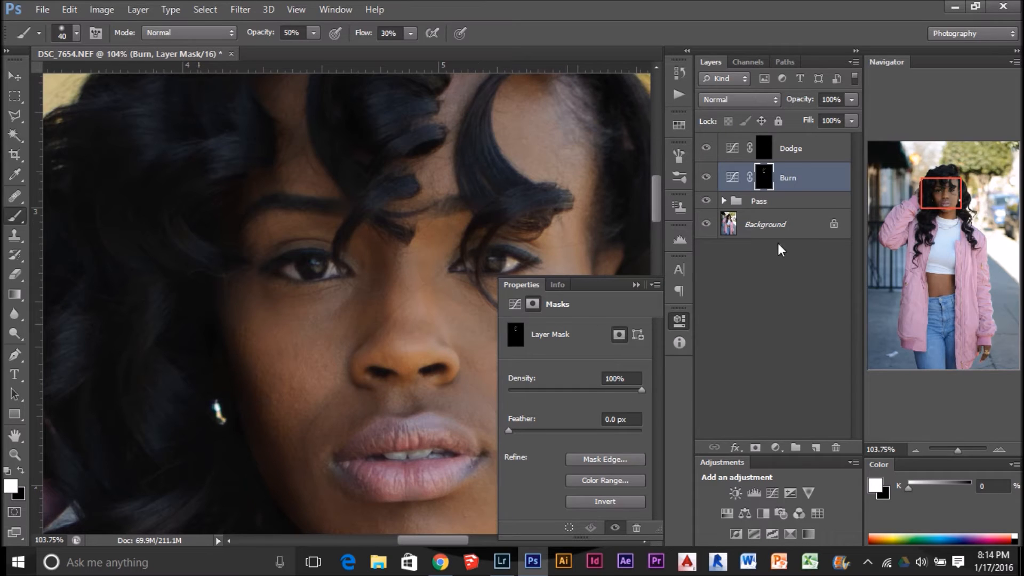
- Compare the face with and without the Burn layer, both close up and at 54.88% zoom
left_click_drag(928, 202, 941, 213)
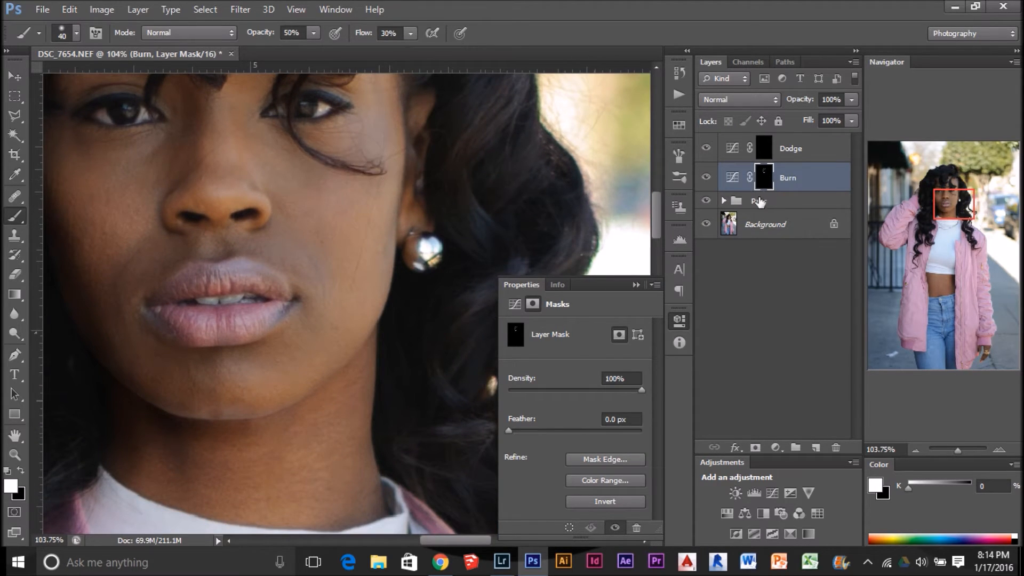
left_click(706, 178)
left_click(706, 178)
left_click(707, 178)
left_click(707, 178)
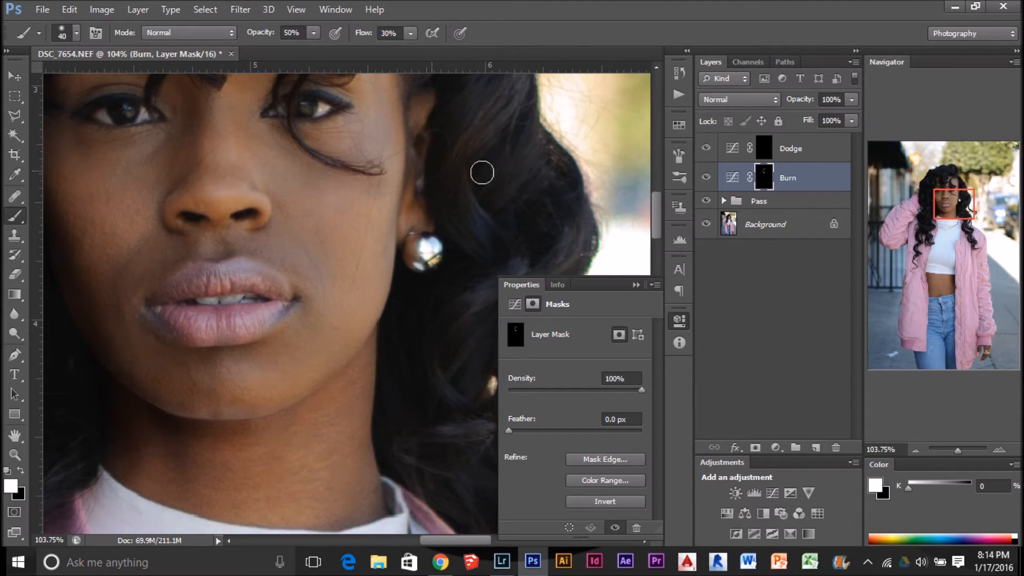
left_click(708, 179)
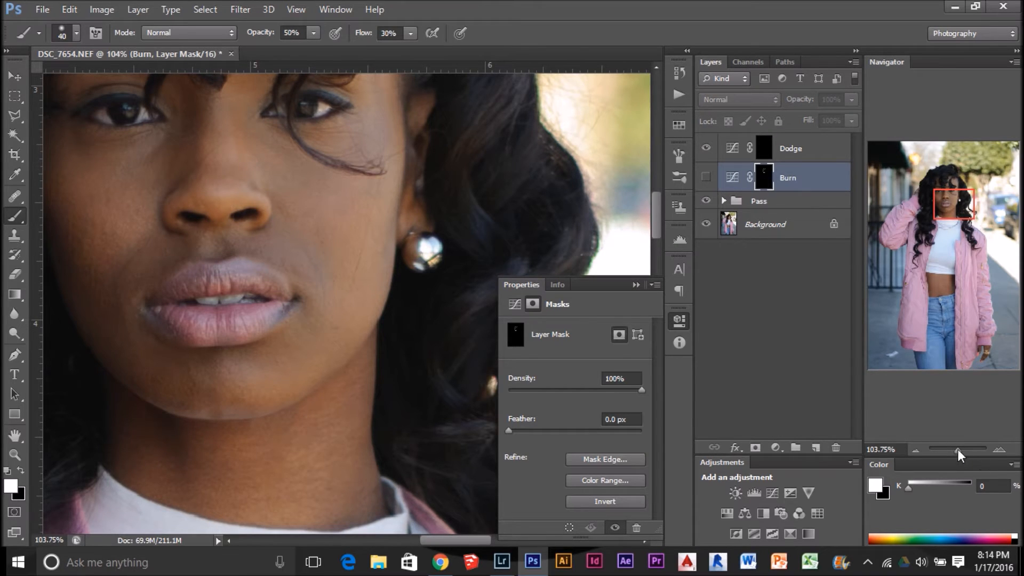
left_click_drag(958, 449, 956, 449)
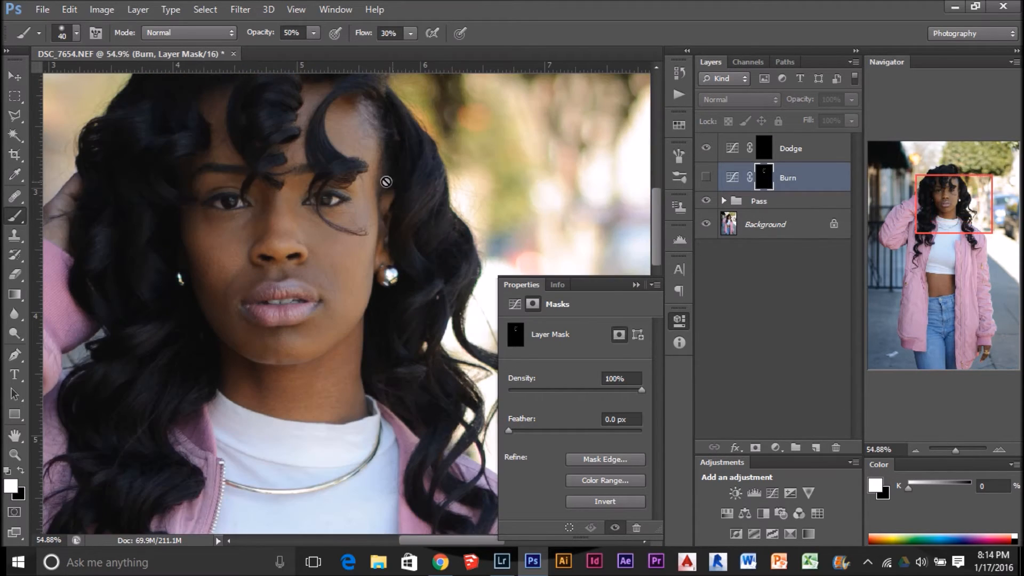
mouse_move(369, 181)
left_mouse_down()
mouse_move(453, 262)
mouse_move(464, 235)
mouse_move(425, 212)
mouse_move(408, 228)
left_mouse_up()
left_click(706, 177)
left_click(706, 177)
left_click(706, 177)
left_click(706, 177)
left_click(706, 179)
left_click(707, 179)
left_click(707, 178)
left_click(706, 178)
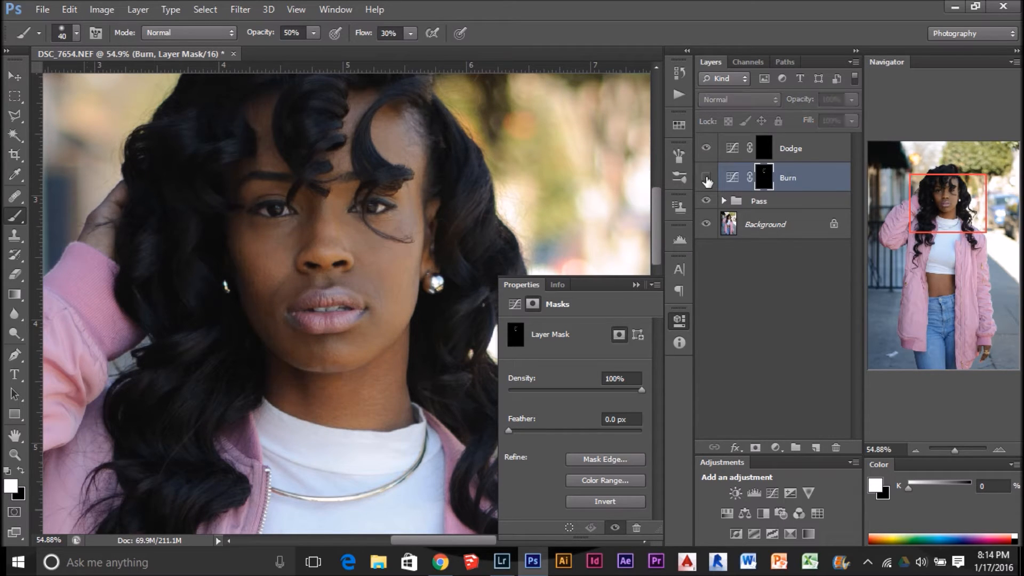
left_click(707, 178)
left_click(707, 178)
left_click(707, 179)
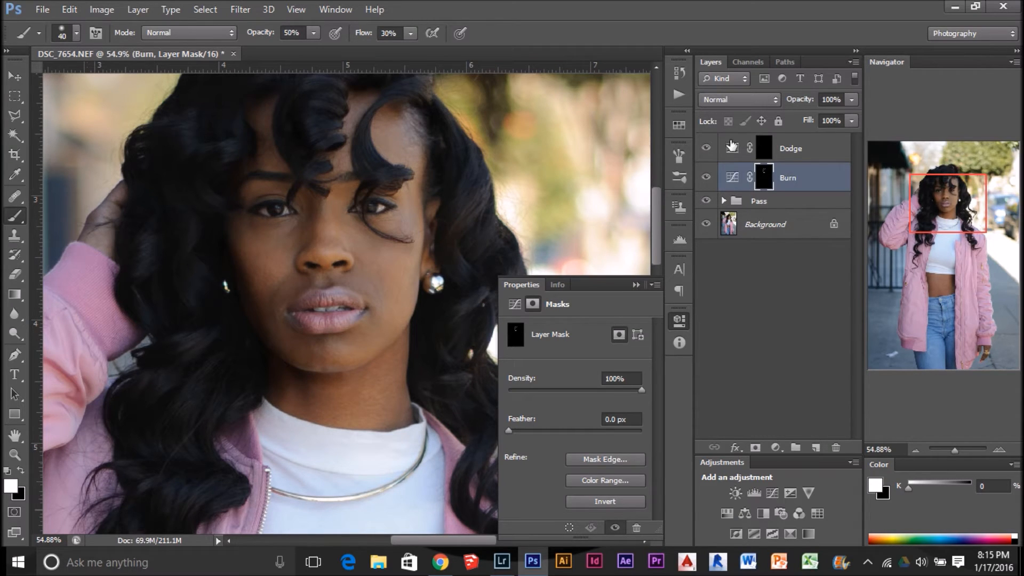
- Brighten the Dodge layer's RGB curve by raising a highlight point, and target its layer mask
left_click(732, 147)
left_click_drag(621, 384, 620, 378)
left_click(764, 147)
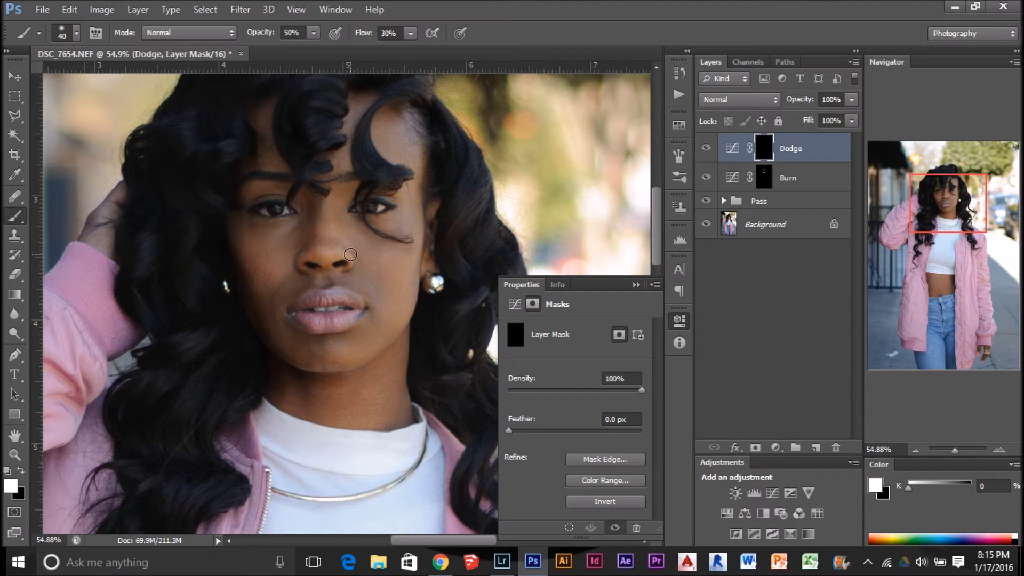
- Set the brush to 33% opacity and size 80 for painting on the Dodge layer mask
key("bracketright")
key("bracketright")
left_click(288, 32)
key("Return")
key("bracketright")
key("bracketright")
key("bracketright")
key("bracketright")
key("bracketright")
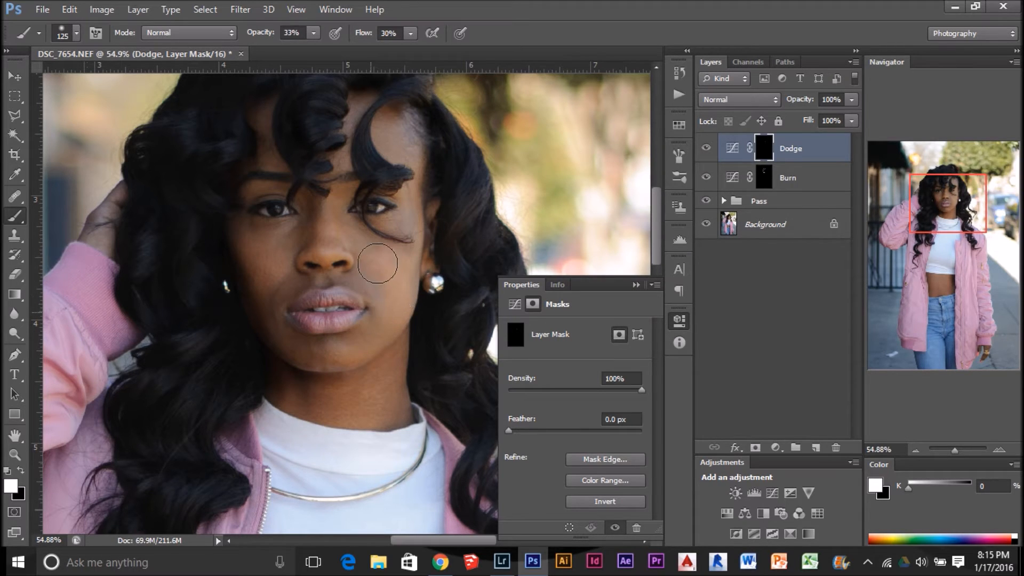
key("bracketleft")
key("bracketleft")
key("bracketleft")
- Heal blemishes on the cheeks, under the eye and beside the mouth on the Pass group's Details layer with the Healing Brush
left_click(725, 202)
left_click(774, 224)
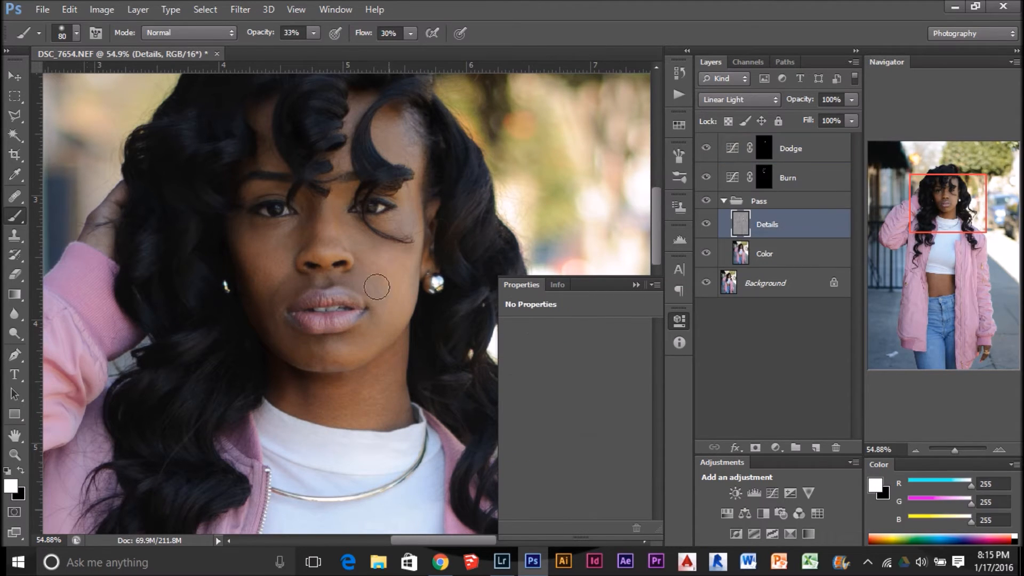
key("j")
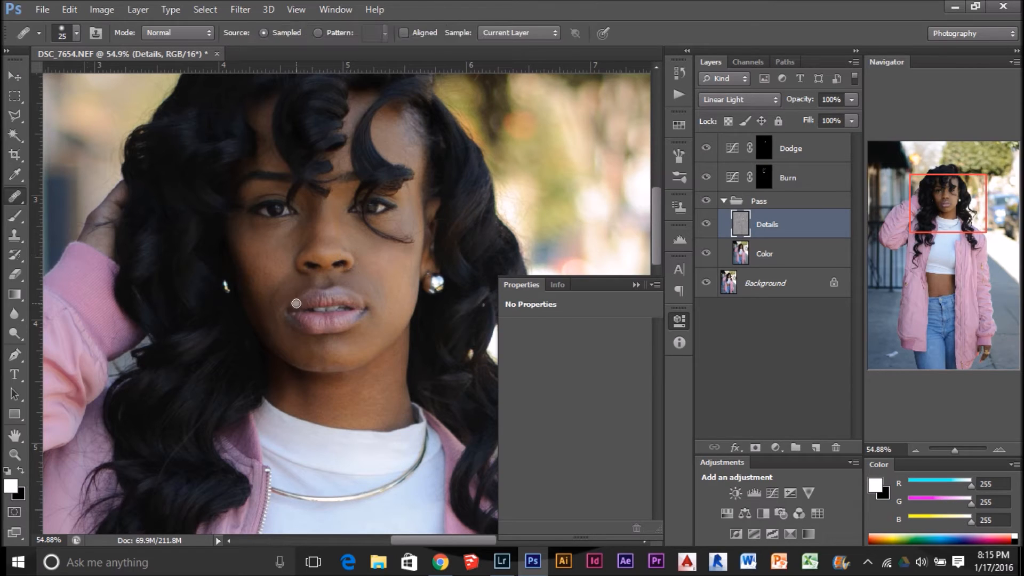
left_click(250, 287)
left_click(265, 264)
left_click(270, 306)
left_click(286, 279)
left_click(260, 232)
left_click(269, 239)
left_click(365, 299)
left_click(383, 313)
left_click(235, 229)
- Compare the portrait before and after the latest healing strokes using its history states
left_click(677, 70)
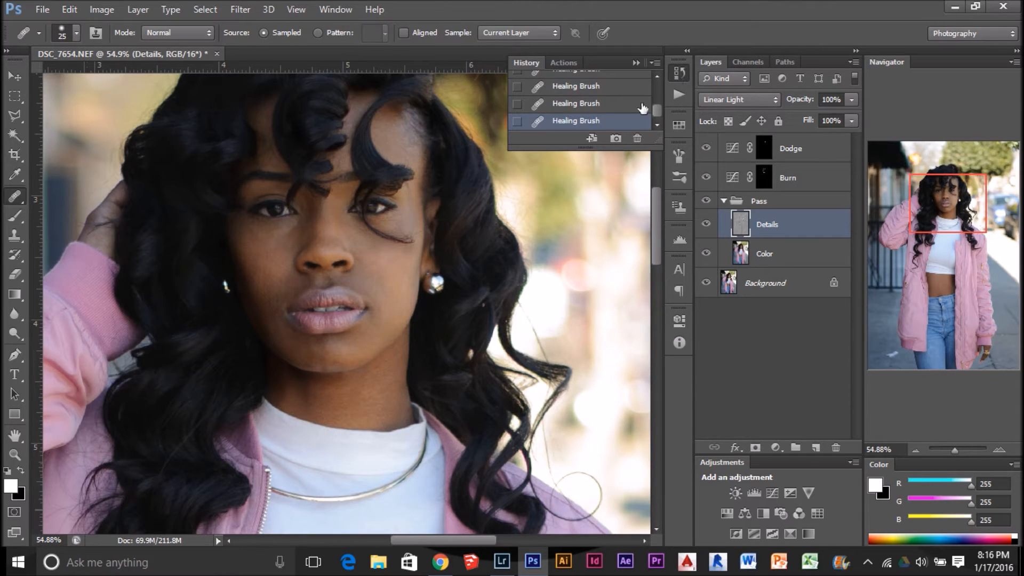
scroll(636, 113, "up", 5)
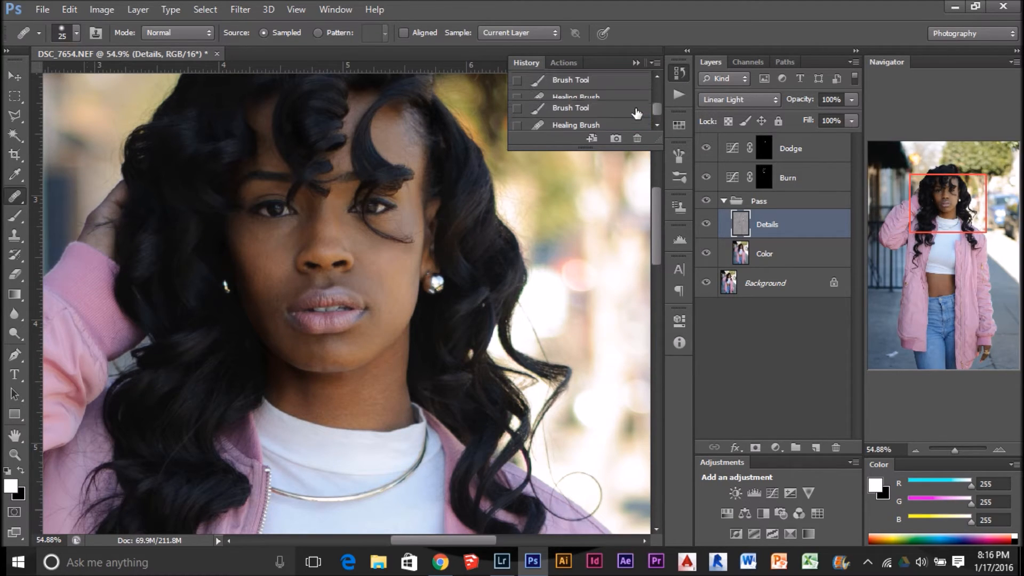
left_click(636, 113)
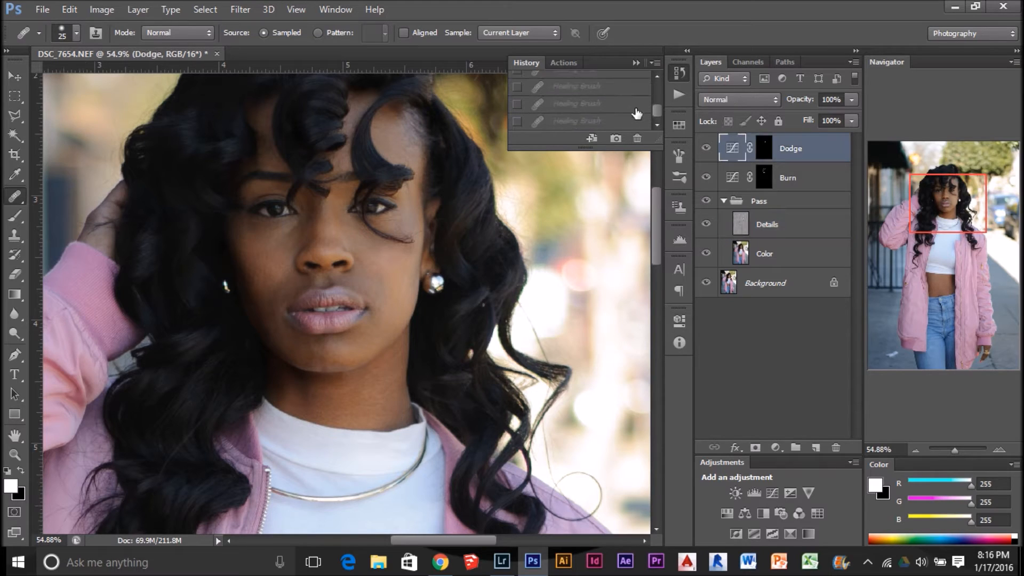
left_click(631, 123)
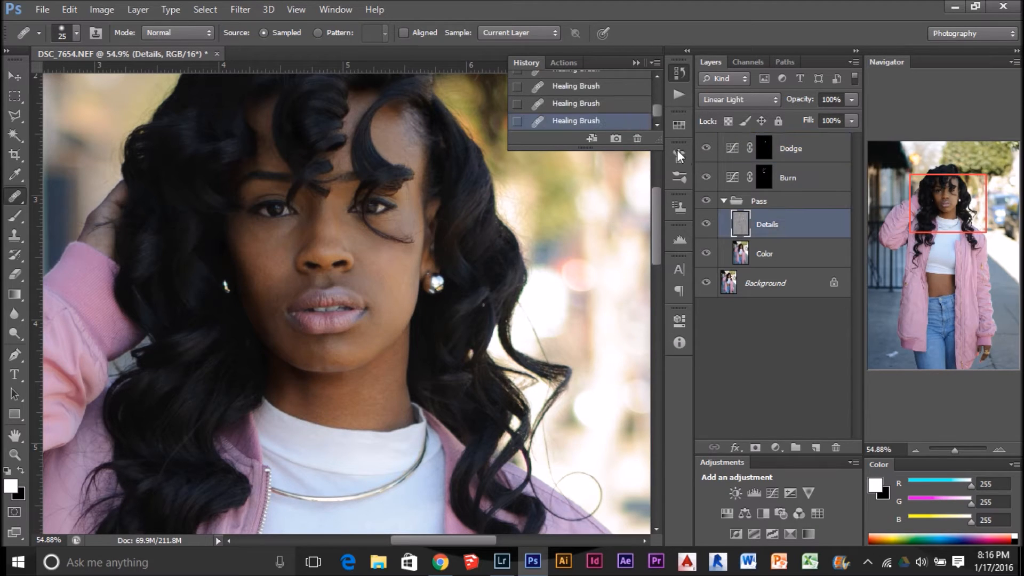
- Paint in white on the Dodge layer mask over the forehead and the cheek beside the nose with the Brush tool
left_click(764, 152)
key("b")
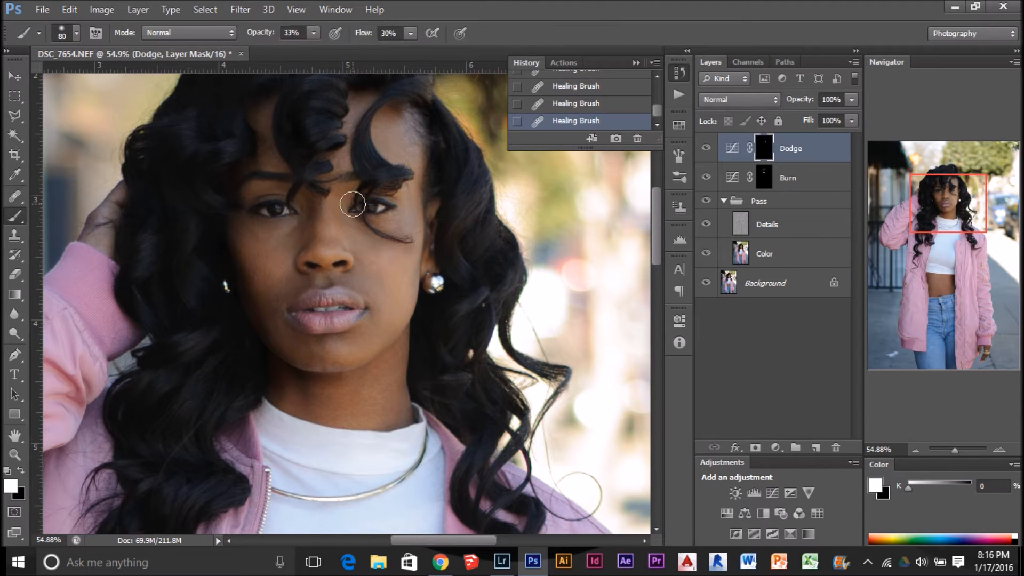
left_click_drag(379, 119, 387, 130)
left_click(388, 132)
left_click(395, 140)
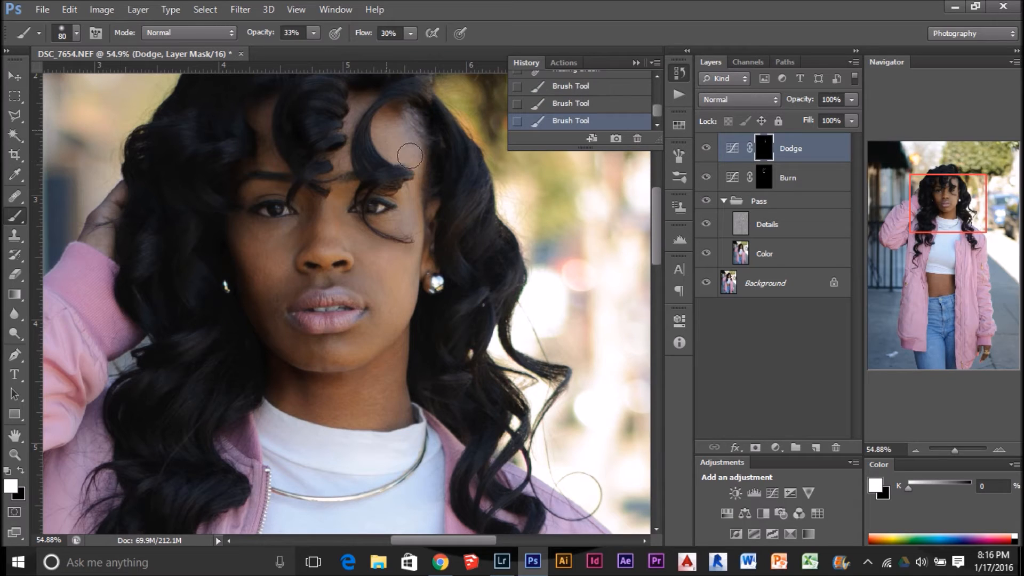
left_click(636, 62)
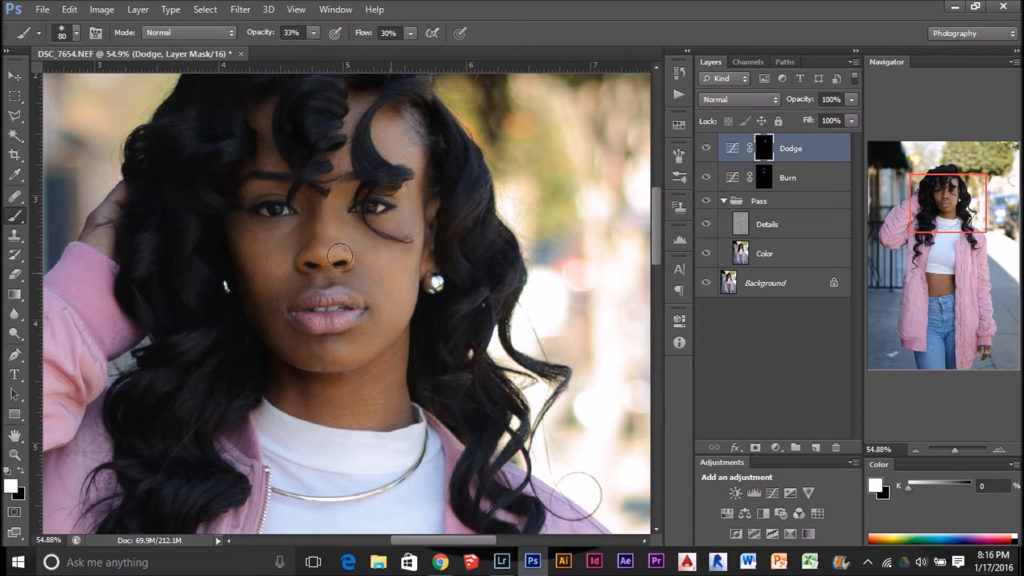
mouse_move(288, 238)
left_mouse_down()
mouse_move(260, 255)
mouse_move(264, 238)
mouse_move(282, 268)
mouse_move(265, 247)
mouse_move(278, 231)
mouse_move(283, 270)
mouse_move(270, 252)
mouse_move(252, 252)
mouse_move(282, 278)
mouse_move(250, 232)
mouse_move(267, 267)
mouse_move(291, 275)
mouse_move(259, 261)
mouse_move(293, 278)
mouse_move(264, 282)
mouse_move(286, 281)
mouse_move(271, 262)
mouse_move(277, 238)
mouse_move(262, 245)
mouse_move(263, 268)
left_mouse_up()
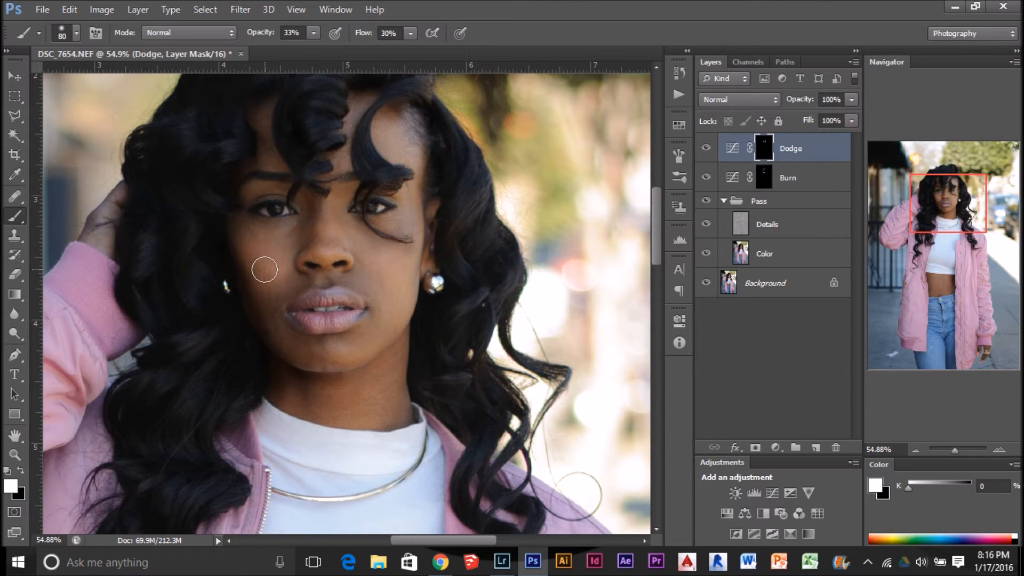
- Set the brush to 50% opacity and size 50 for painting on the Dodge layer mask
left_click(287, 33)
type("50")
key("Return")
left_click(708, 149)
left_click(708, 149)
key("bracketleft")
key("bracketleft")
key("bracketleft")
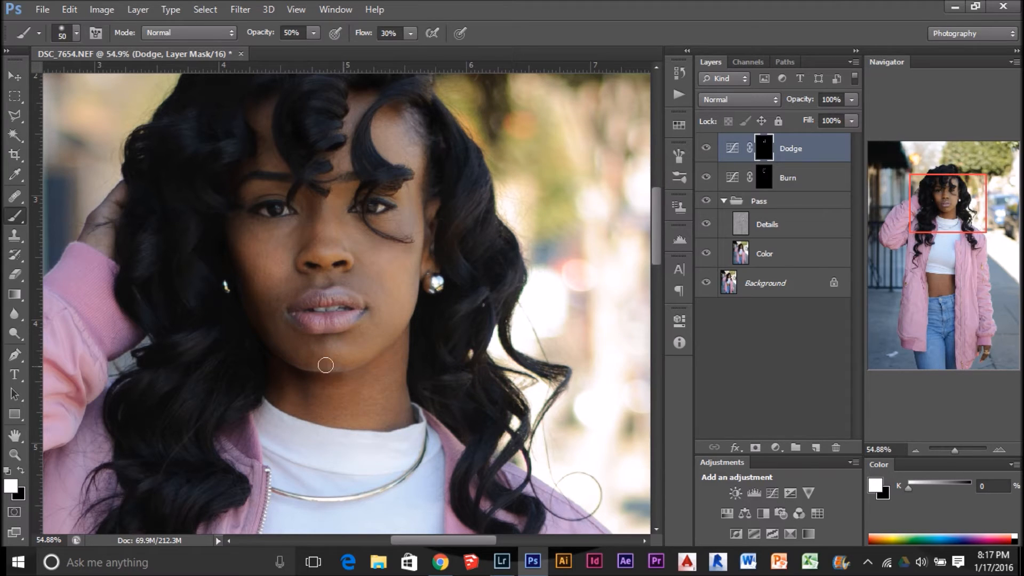
- Compare the face with and without the Dodge layer by toggling that layer's visibility
left_click(701, 152)
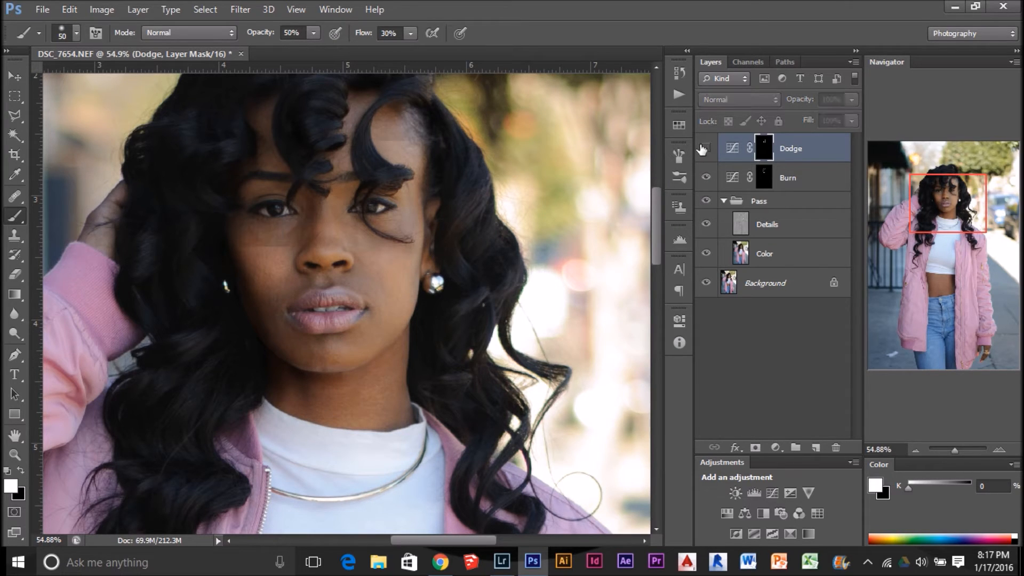
left_click(702, 150)
left_click(702, 149)
left_click(701, 150)
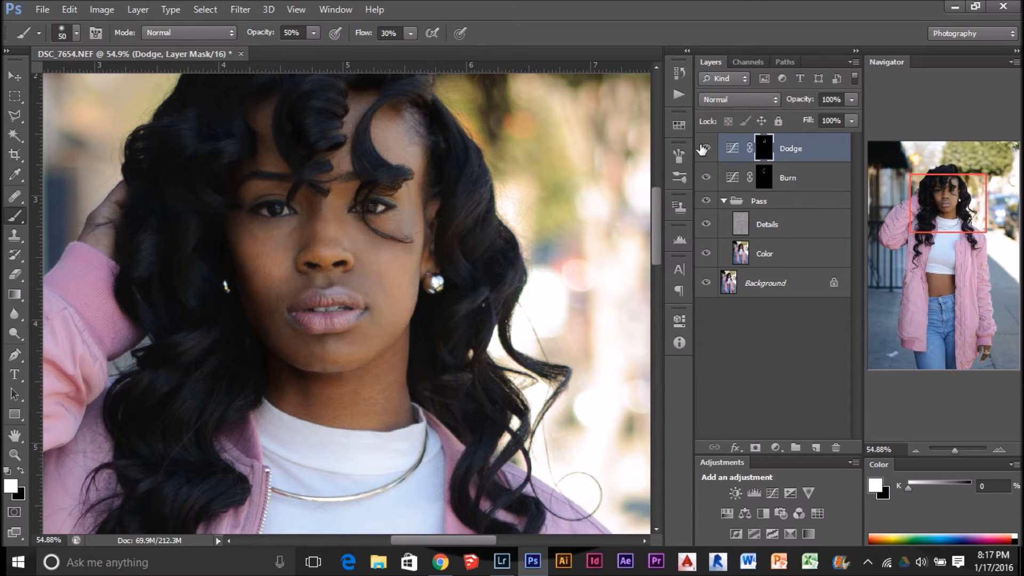
left_click(702, 149)
left_click(702, 149)
- Set the brush to 75% opacity and size 25 for finer dodging around the face
scroll(336, 185, "up", 4)
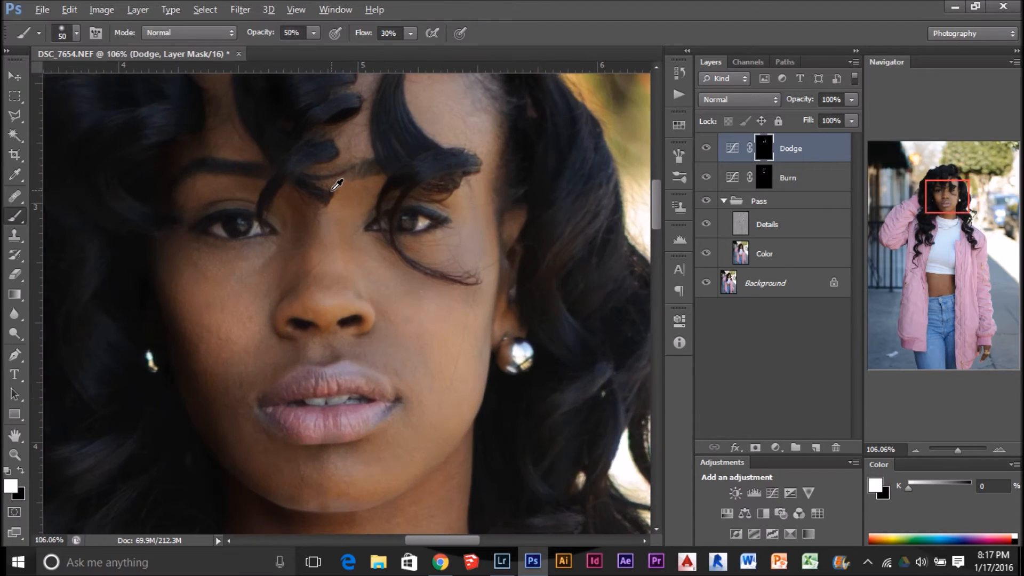
key("alt")
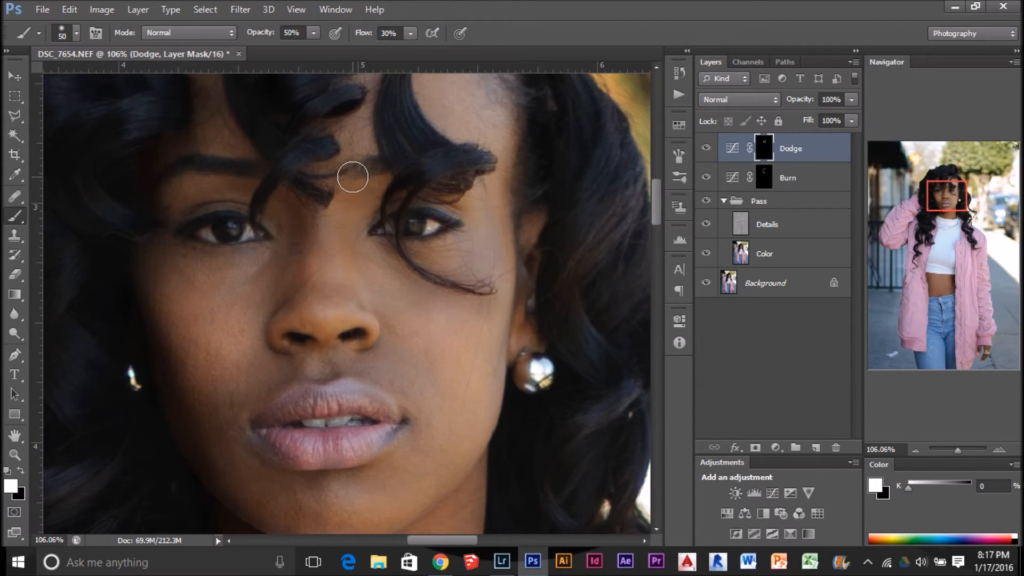
scroll(344, 192, "up", 1)
left_click_drag(331, 179, 300, 334)
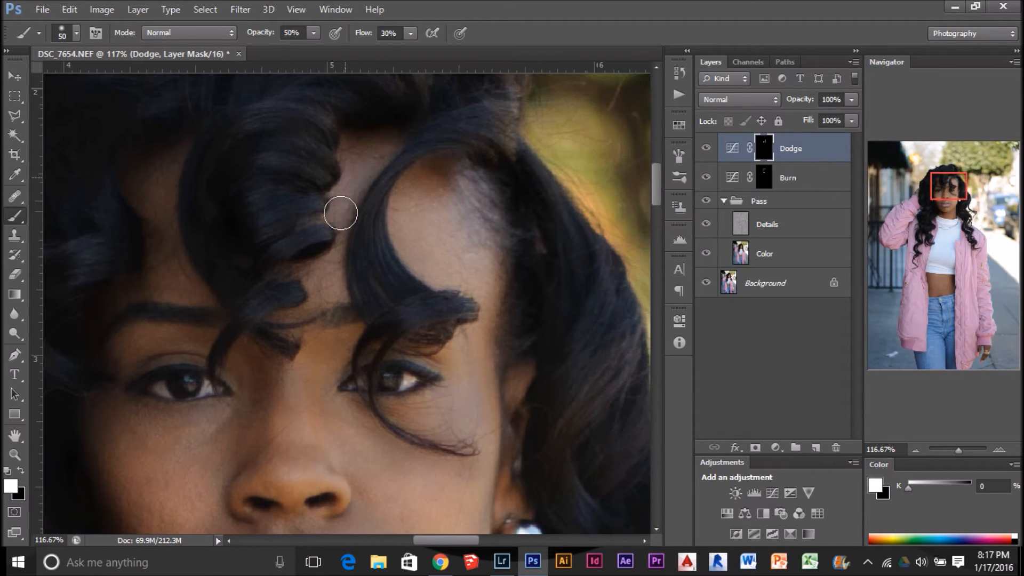
left_click_drag(288, 289, 374, 110)
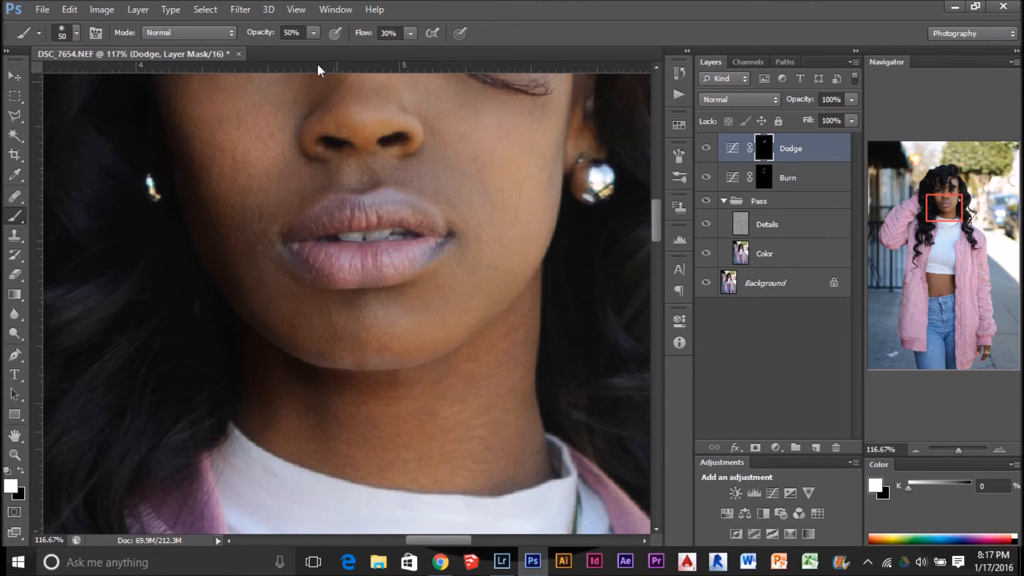
left_click(279, 25)
type("75")
key("Return")
key("bracketleft")
key("bracketleft")
key("bracketleft")
key("bracketleft")
key("bracketleft")
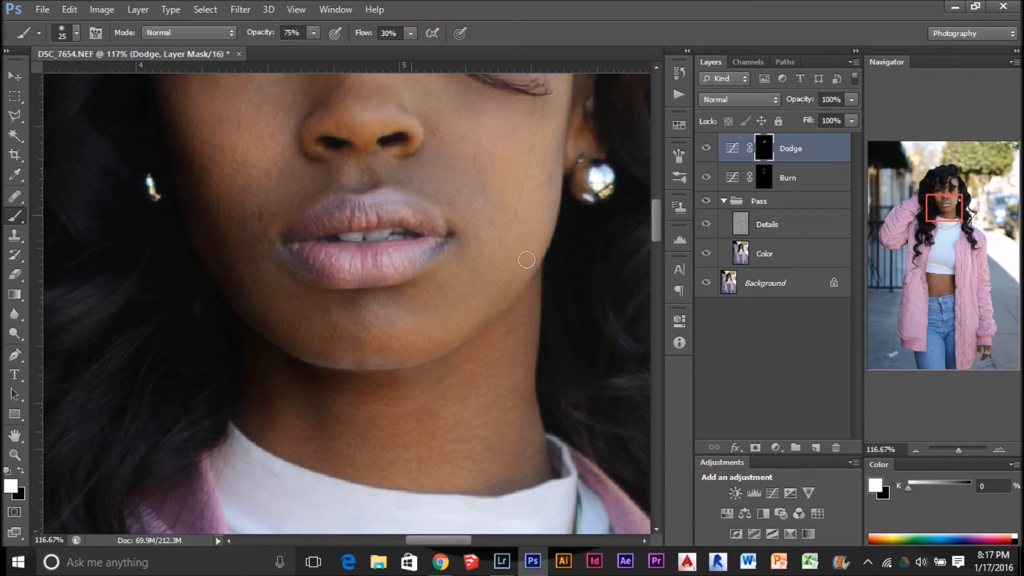
- Target the Burn layer mask and swap the foreground colour between white and black, ending on black
left_click(765, 177)
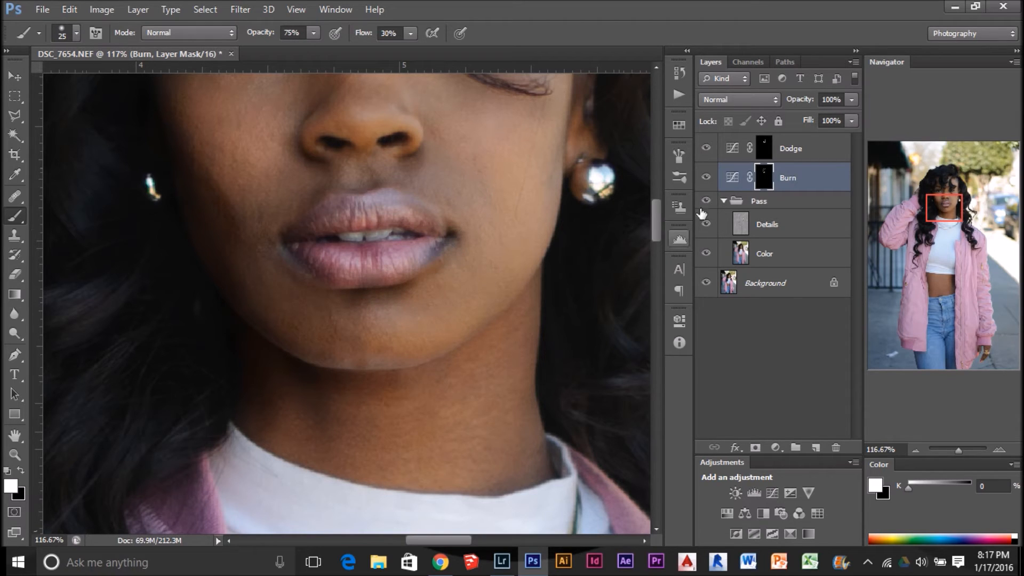
key("ctrl+minus")
key("ctrl+minus")
key("ctrl+minus")
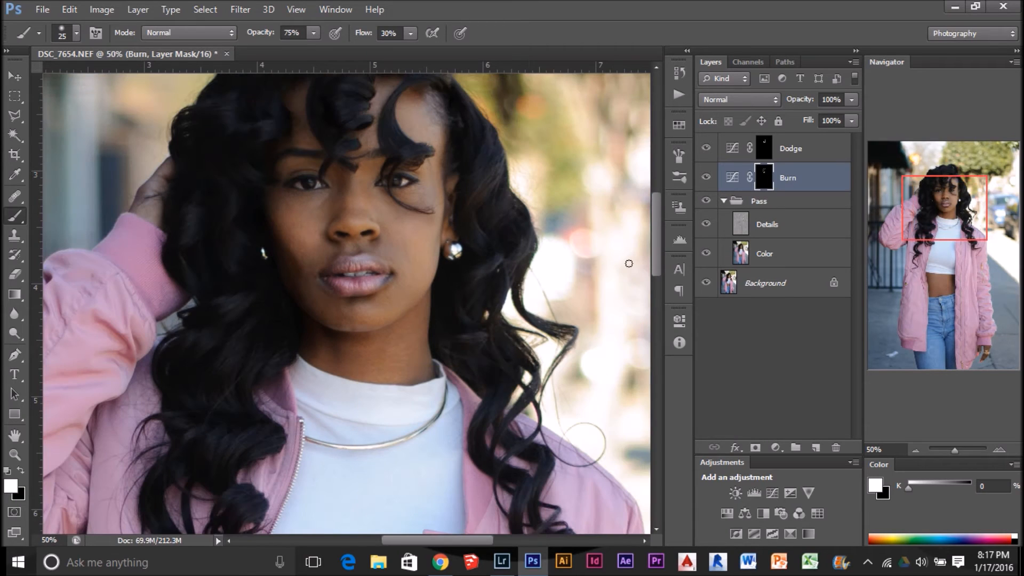
key("x")
key("x")
key("x")
key("x")
key("x")
key("x")
key("x")
key("x")
key("x")
key("x")
key("x")
key("x")
key("x")
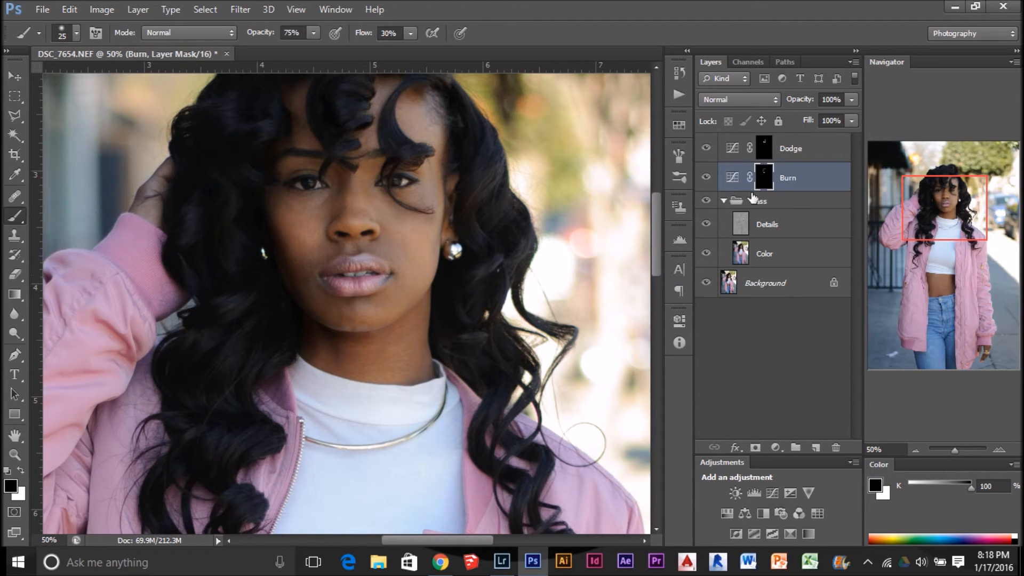
- Set the brush flow to 50% and paint over both eyes on the Dodge layer mask
left_click(763, 152)
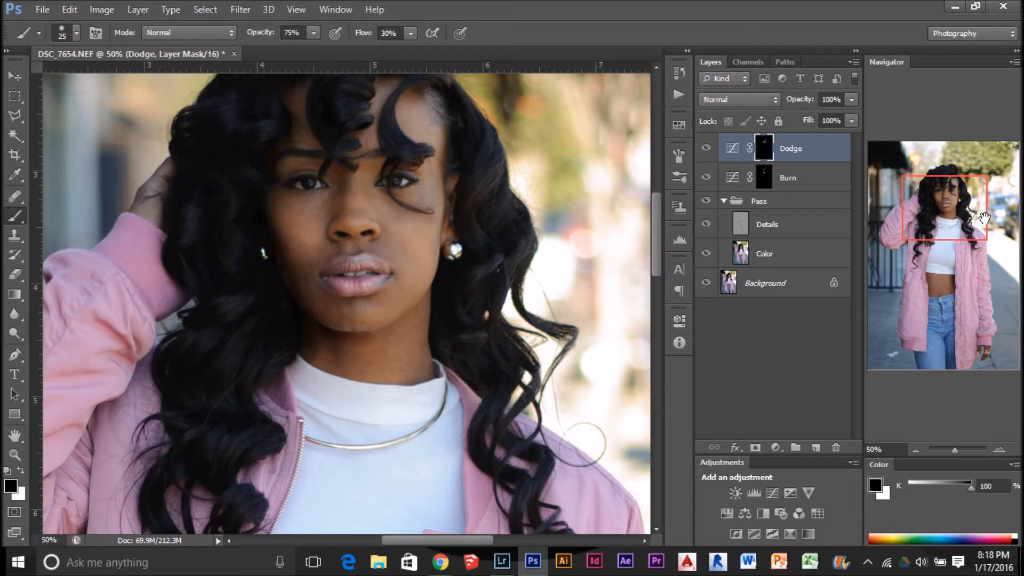
scroll(945, 189, "up", 5)
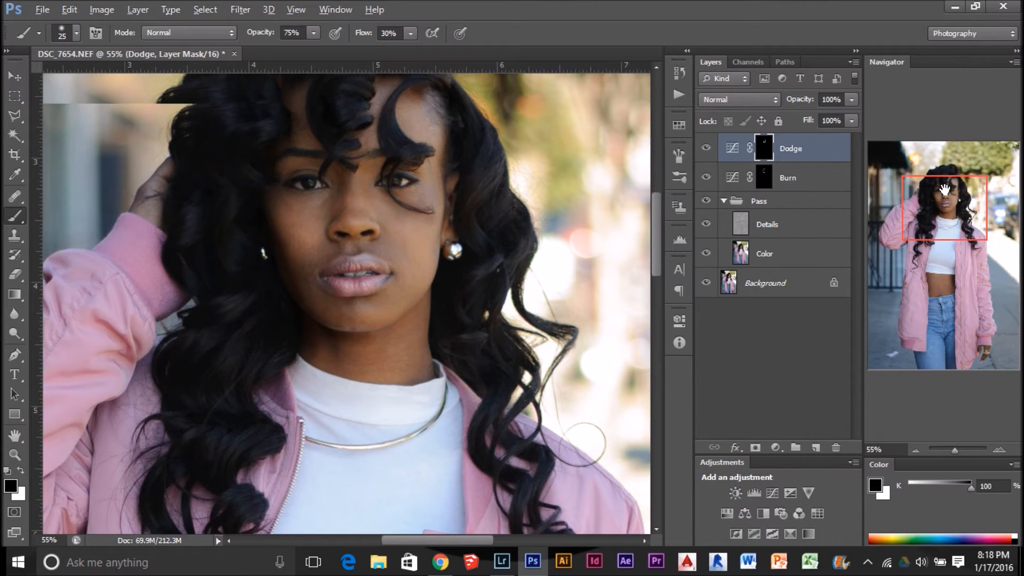
scroll(438, 155, "up", 4)
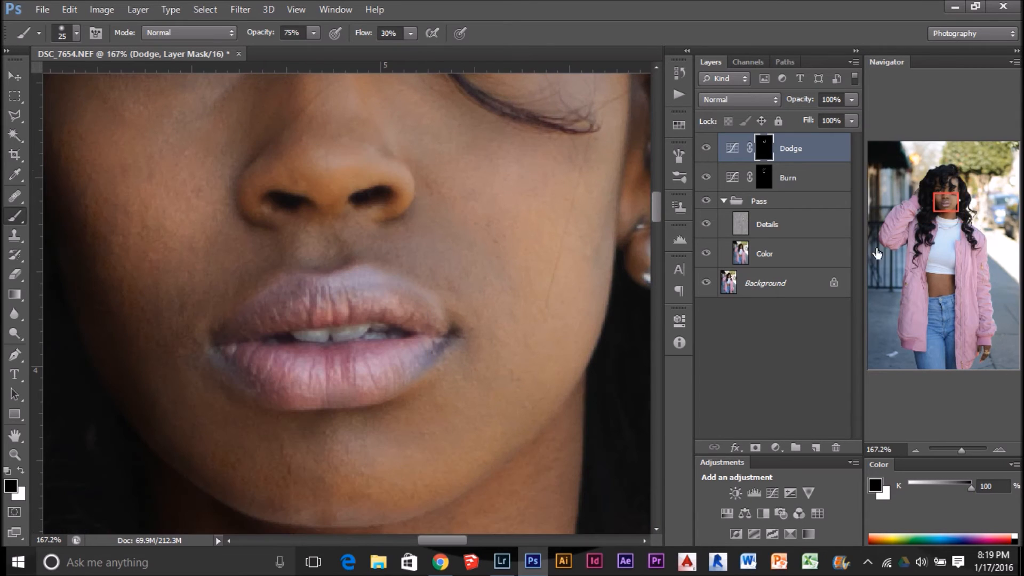
left_click_drag(943, 201, 932, 189)
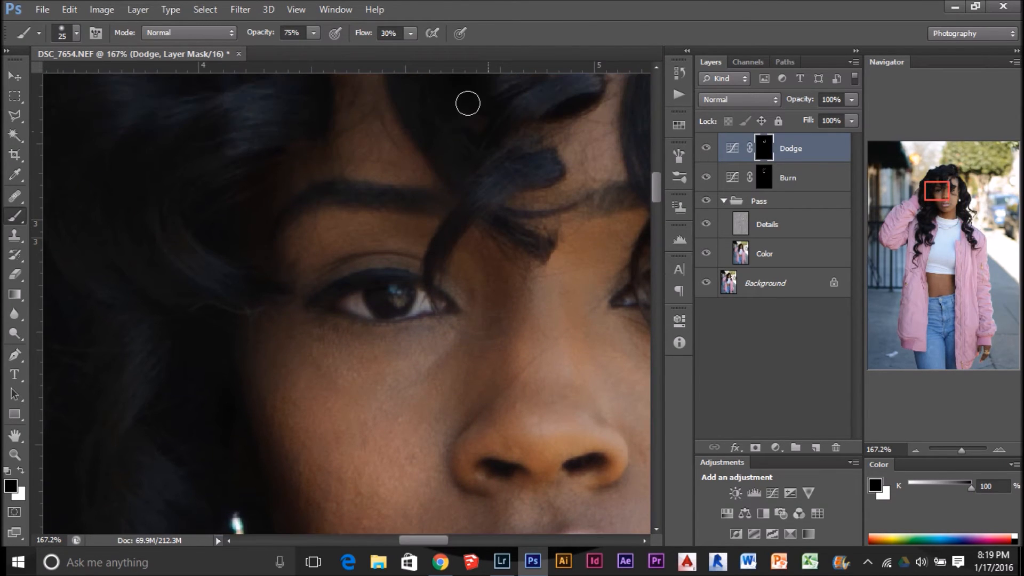
left_click(390, 33)
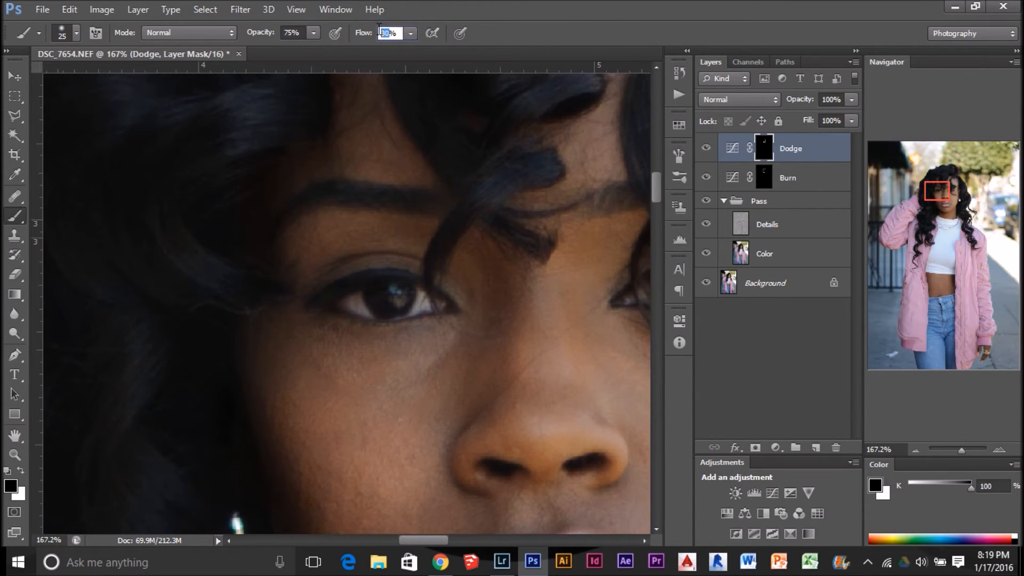
key("Return")
mouse_move(380, 301)
left_mouse_down()
mouse_move(400, 299)
mouse_move(361, 303)
mouse_move(379, 308)
mouse_move(409, 295)
mouse_move(418, 305)
left_mouse_up()
left_click_drag(441, 235, 334, 203)
mouse_move(430, 235)
left_mouse_down()
mouse_move(423, 226)
mouse_move(450, 225)
mouse_move(417, 235)
mouse_move(425, 222)
left_mouse_up()
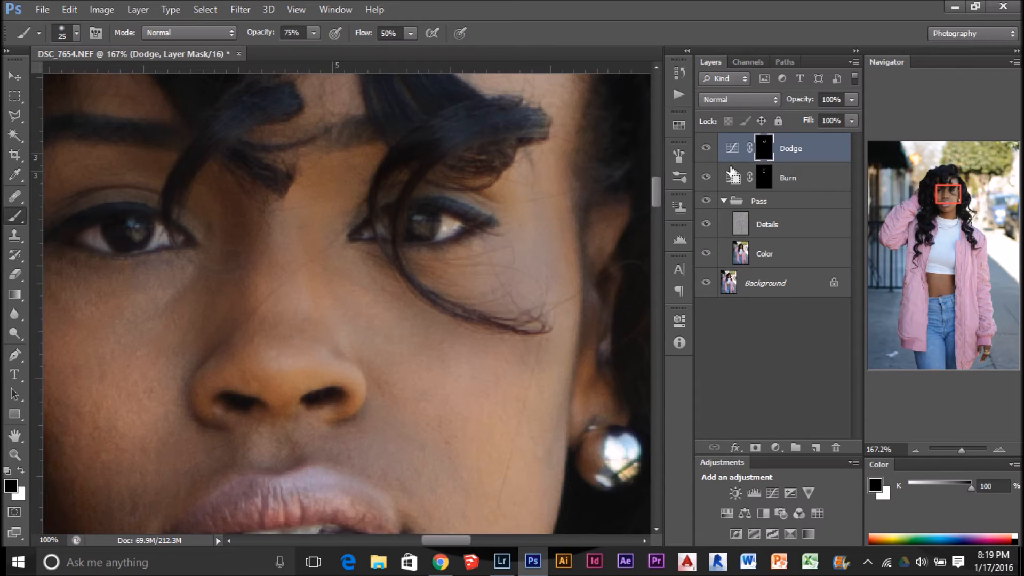
- Check the whole face with the Dodge layer hidden and shown
key("ctrl+minus")
key("ctrl+minus")
mouse_move(336, 312)
left_mouse_down()
mouse_move(371, 307)
mouse_move(391, 235)
left_mouse_up()
left_click(703, 148)
left_click(703, 149)
left_click(703, 148)
left_click(703, 148)
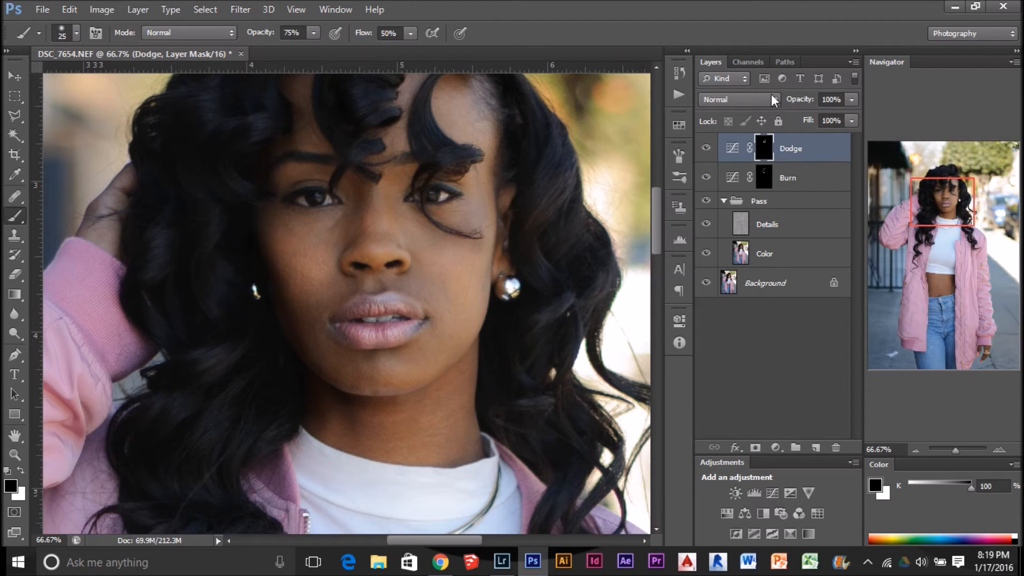
- Raise the upper point of the Dodge layer's curve to input 171, output 230
double_click(726, 152)
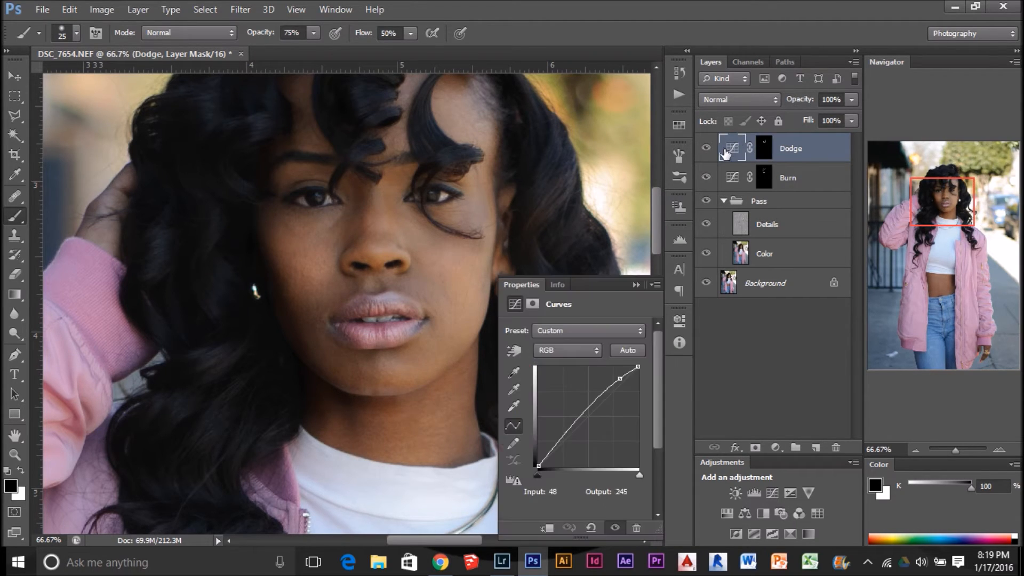
left_click(620, 377)
left_click_drag(620, 378, 606, 375)
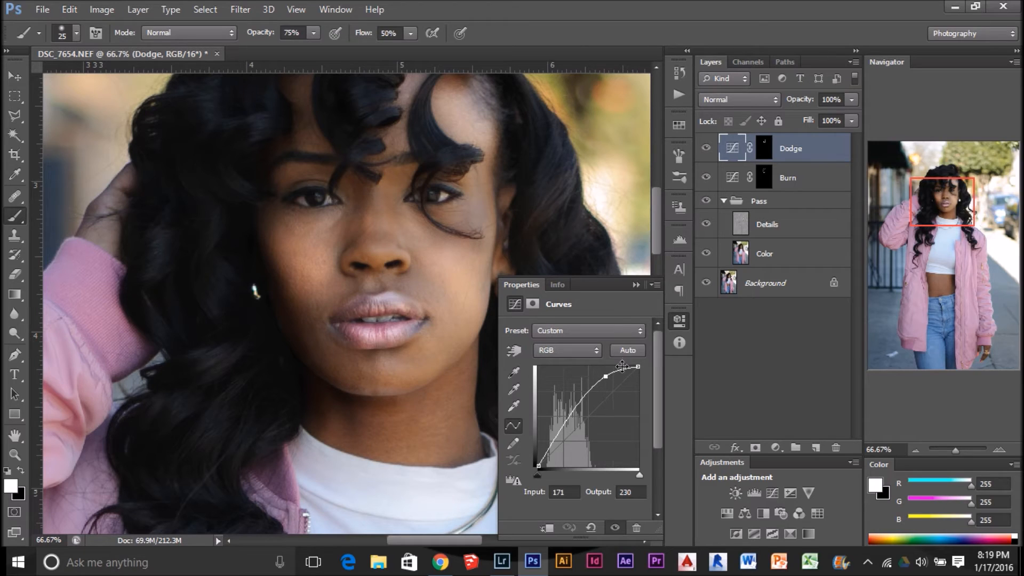
left_click(637, 284)
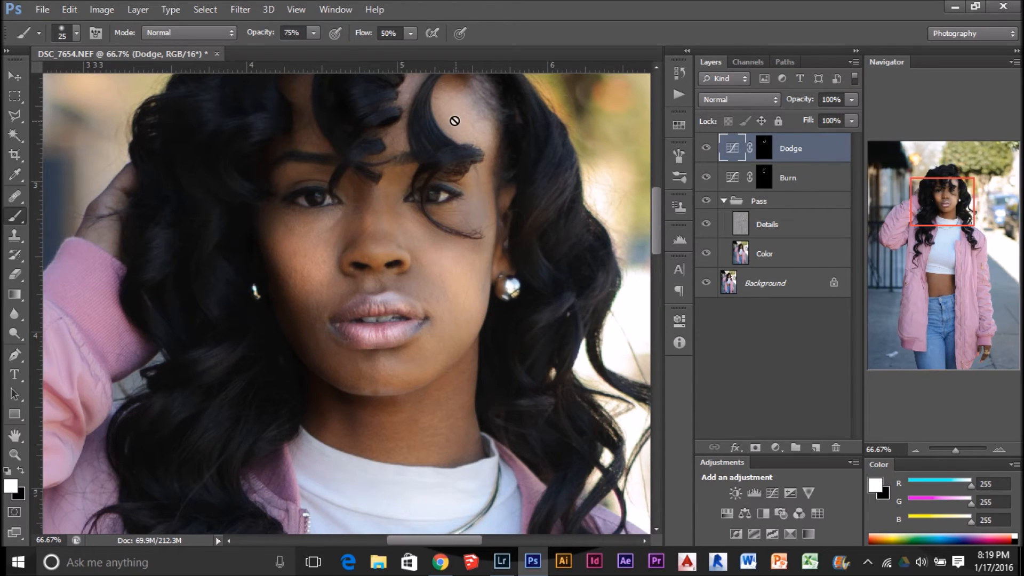
- Lower the Dodge curve's point to input 185, output 207, checking the Dodge and Burn layers' effect on the full portrait
key("ctrl+0")
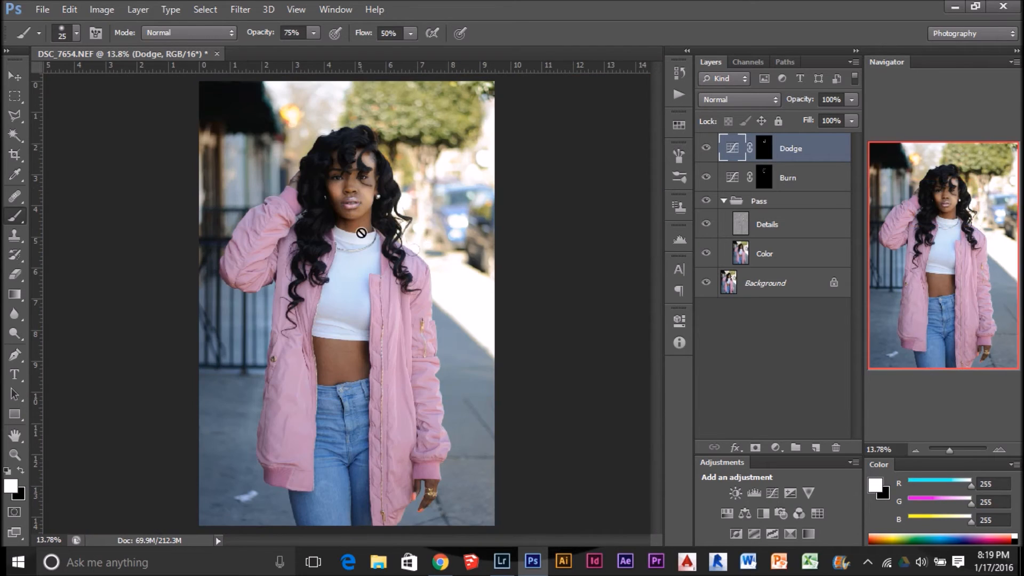
left_click(706, 149)
left_click(706, 148)
double_click(732, 152)
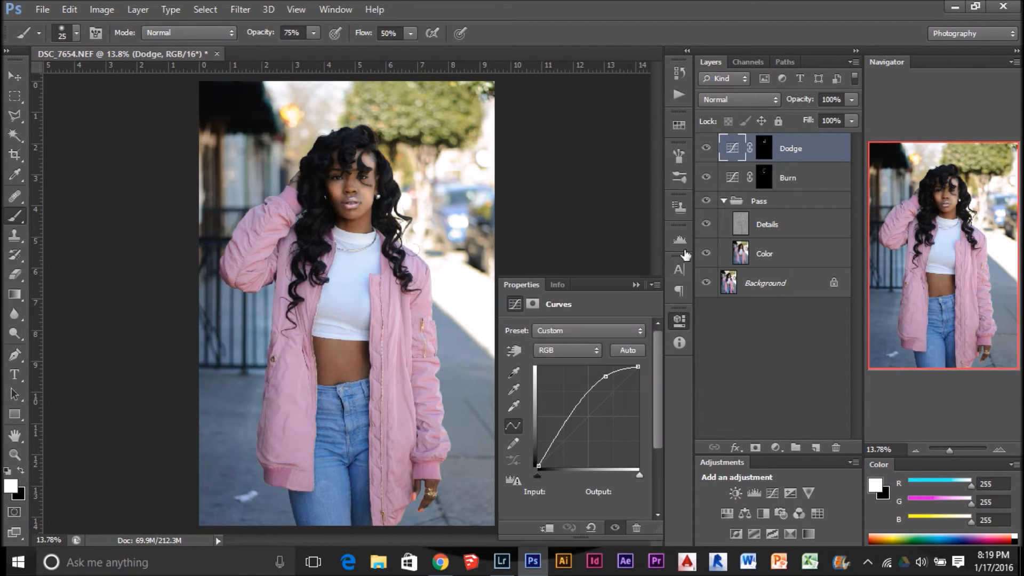
left_click_drag(606, 373, 614, 383)
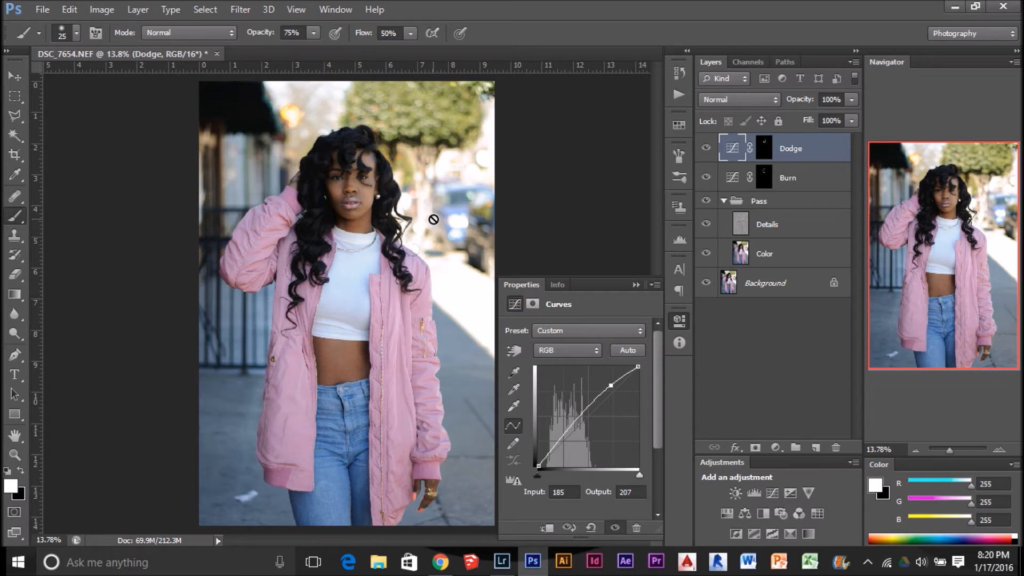
left_click(707, 177)
left_click(706, 177)
- Examine the face up close on the Pass group's Details layer with the Healing Brush ready
left_click(728, 231)
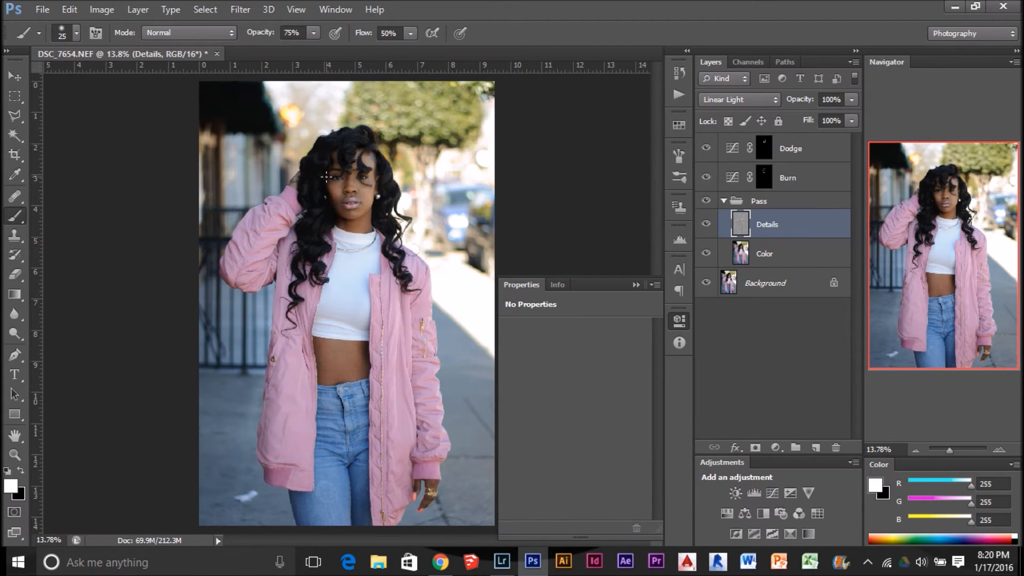
scroll(318, 168, "up", 5)
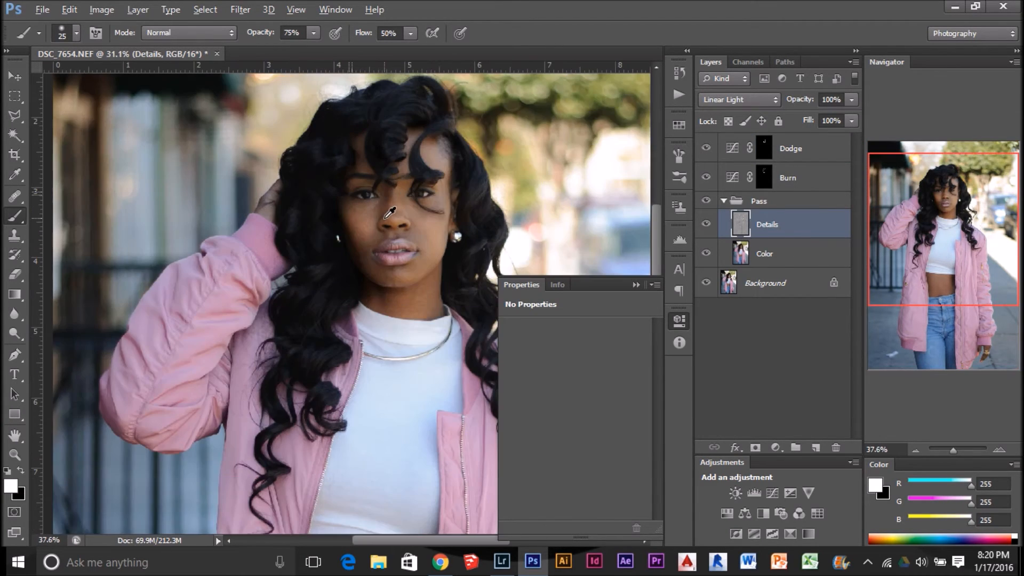
scroll(389, 213, "up", 5)
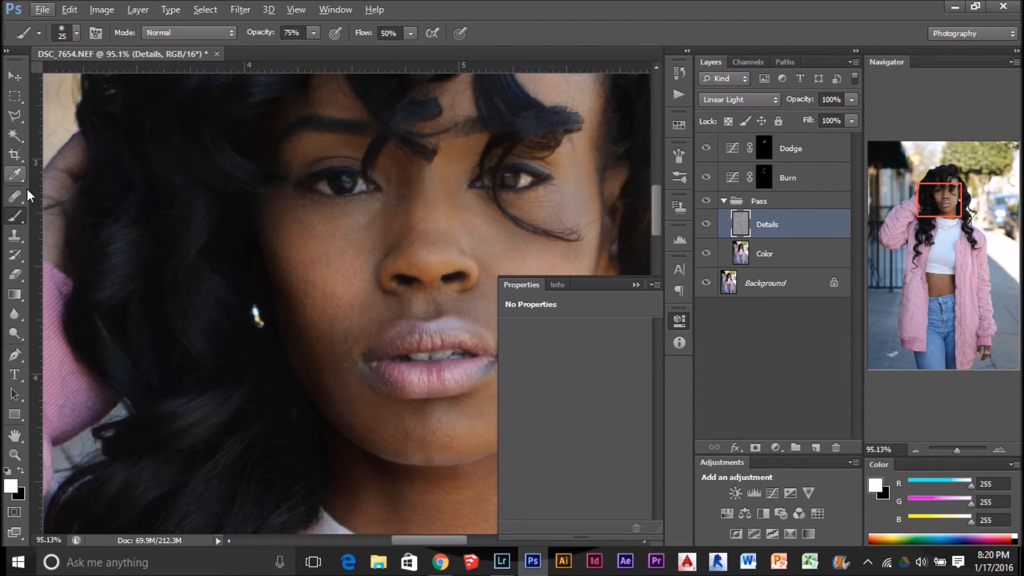
left_click(15, 199)
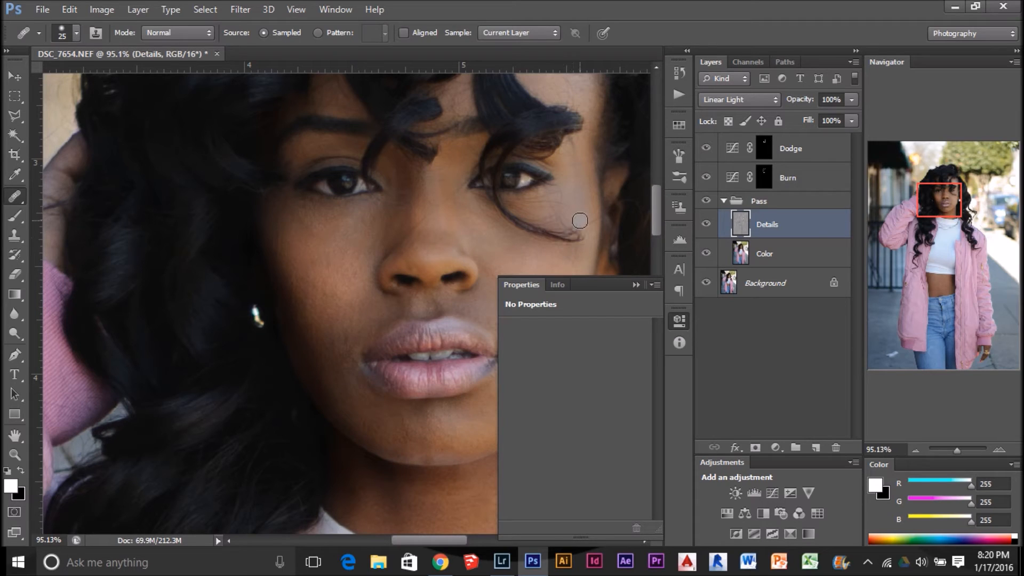
key("ctrl+0")
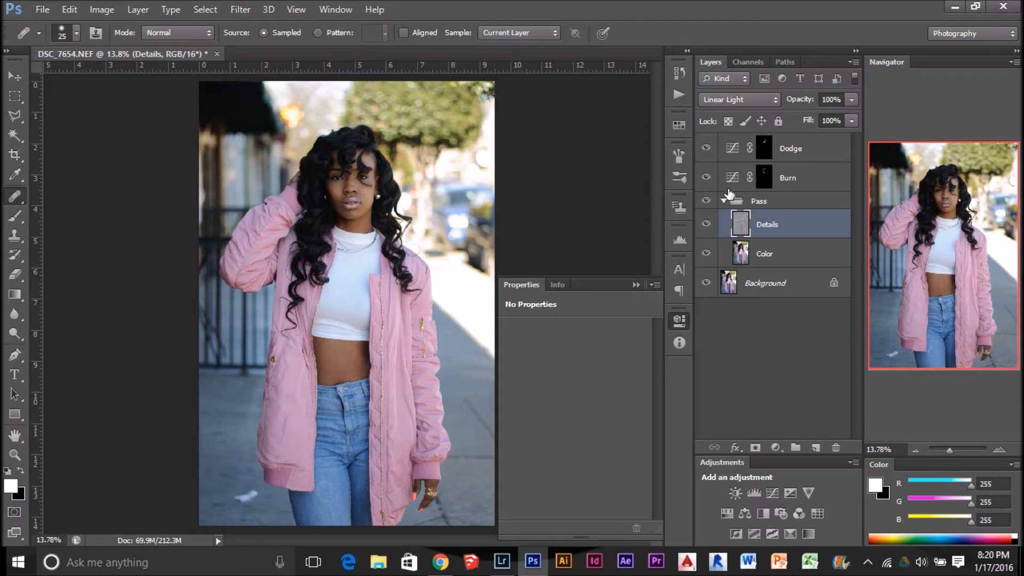
- Collapse the Pass group, then group the Dodge and Burn layers and name the group DnB
left_click(724, 201)
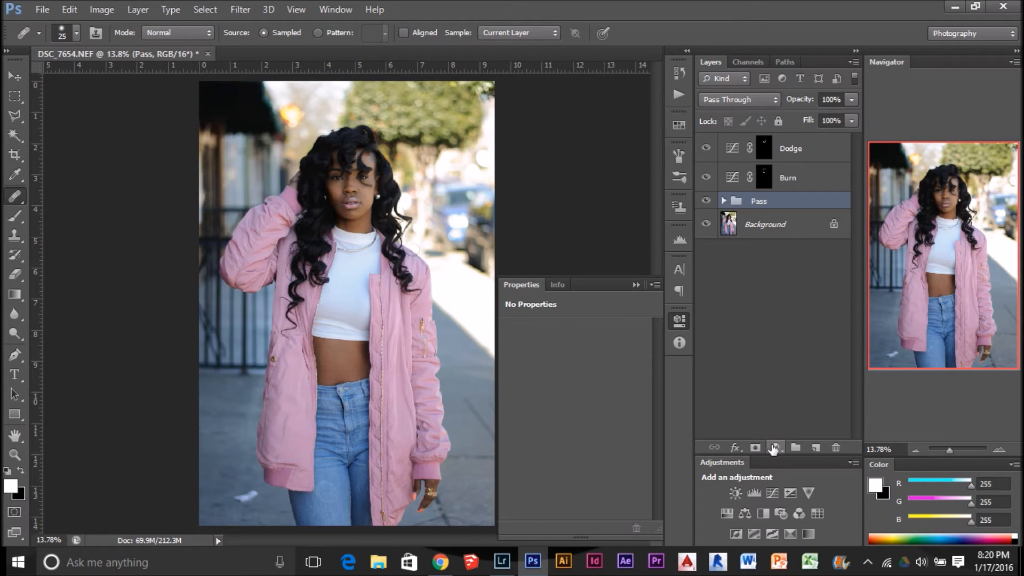
left_click(790, 160)
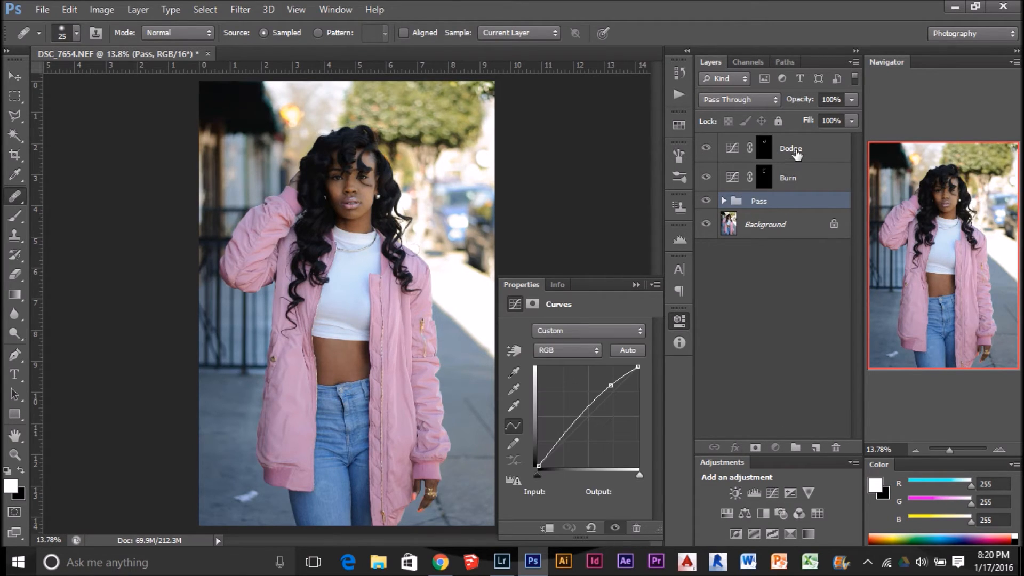
left_click(812, 199, "shift")
left_click(811, 178, "shift")
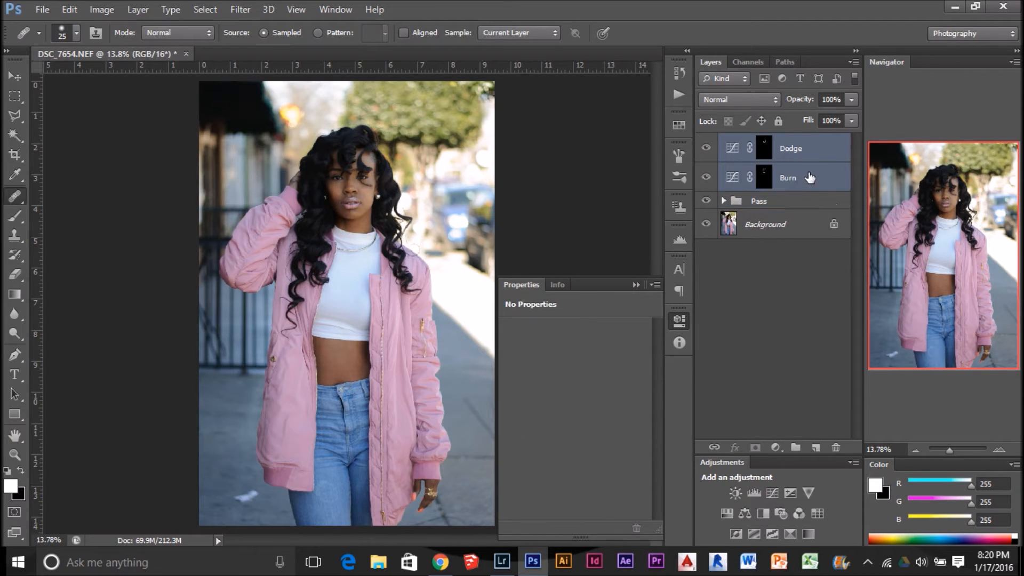
key("ctrl+g")
double_click(776, 142)
type("DnB")
key("Return")
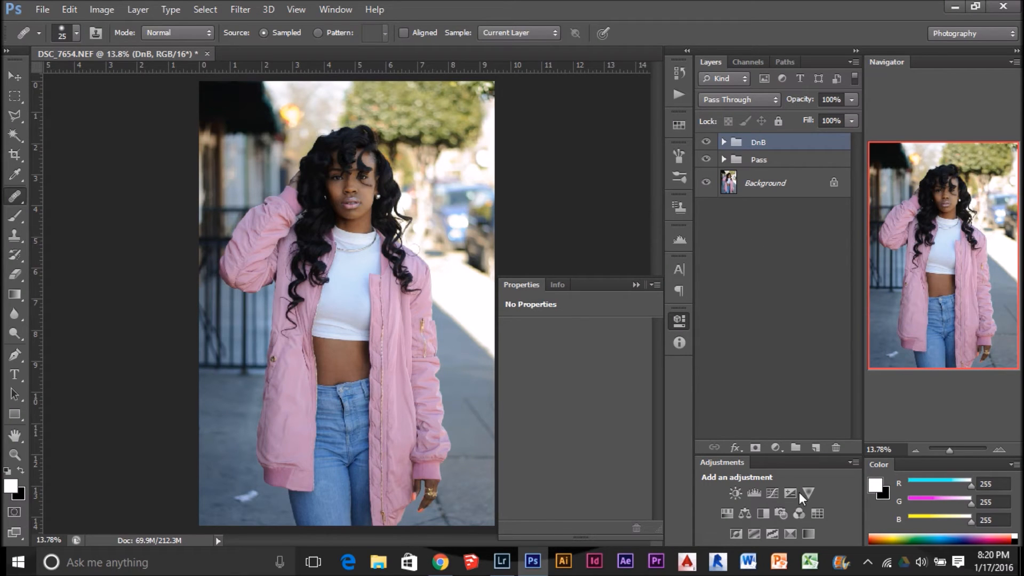
- Add a Black & White adjustment layer and a Brightness/Contrast adjustment layer above the DnB group
left_click(771, 511)
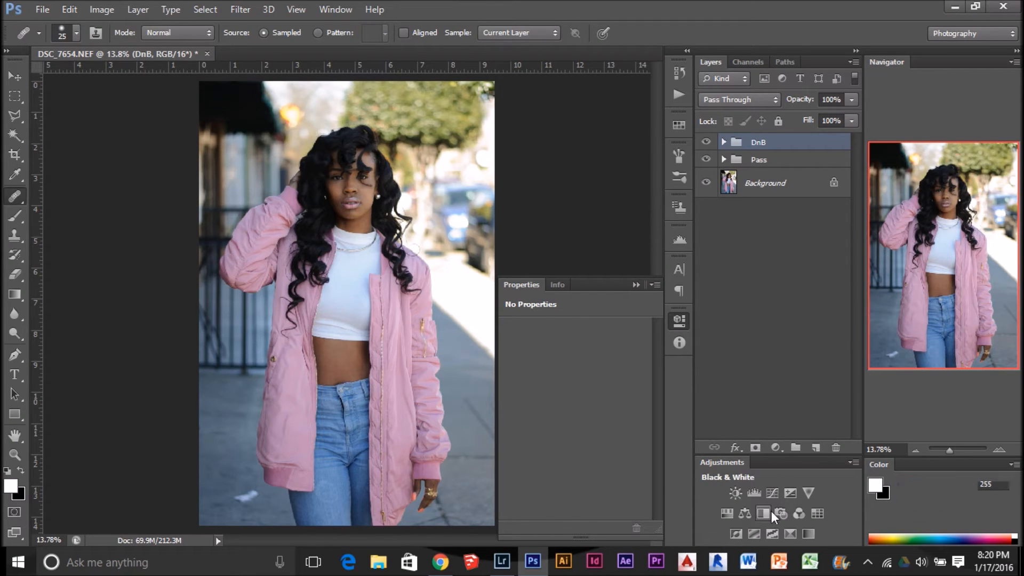
left_click(741, 495)
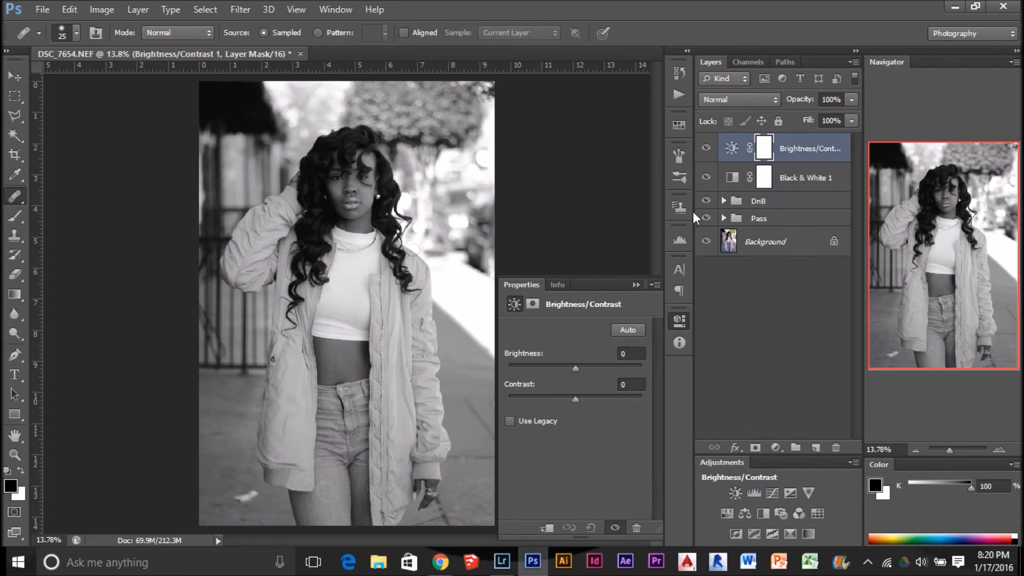
- Group the Black & White and Brightness/Contrast layers, name the group DnB Assist, and expand it
left_click(764, 179)
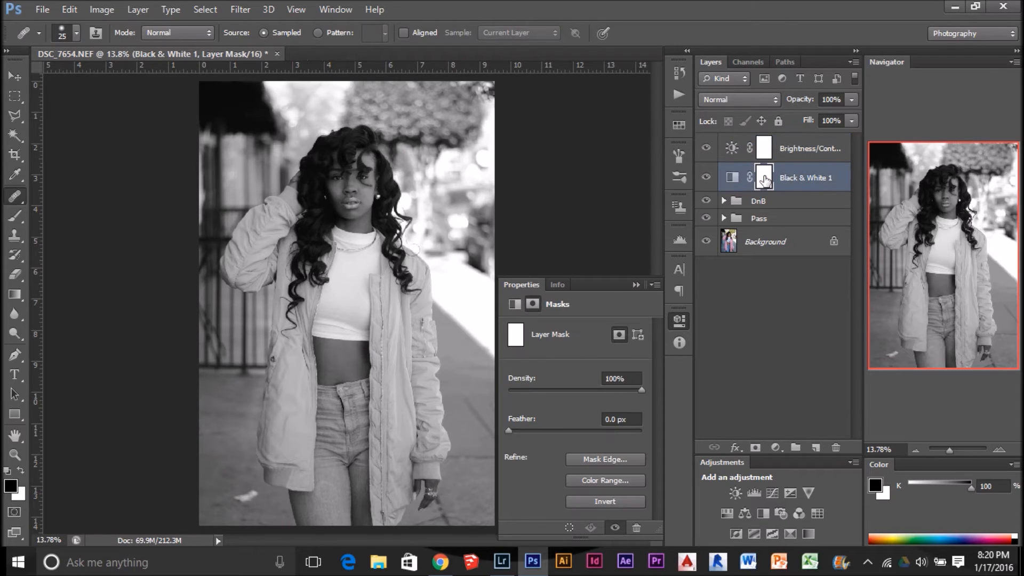
left_click(805, 146, "shift")
key("ctrl+g")
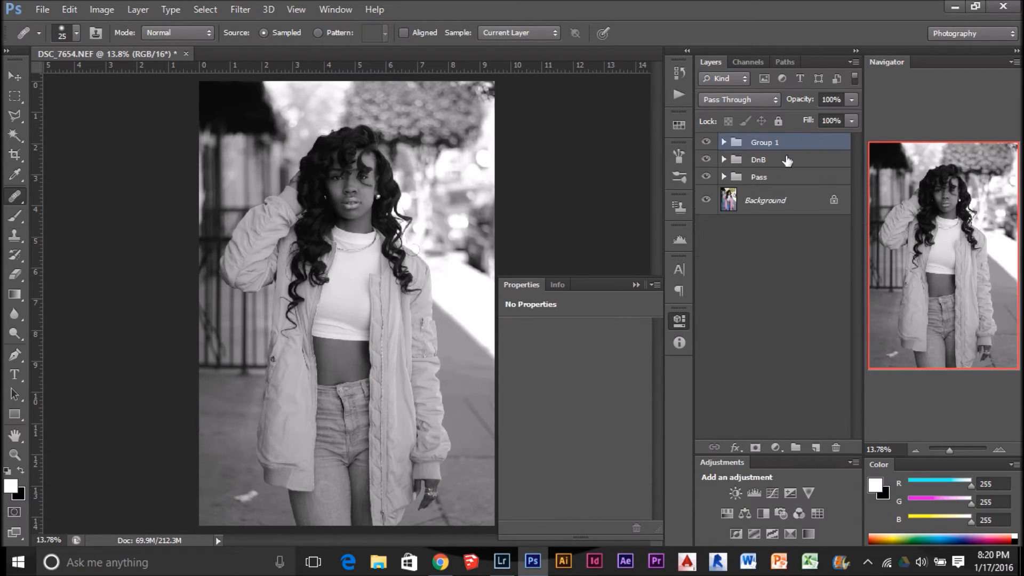
double_click(761, 142)
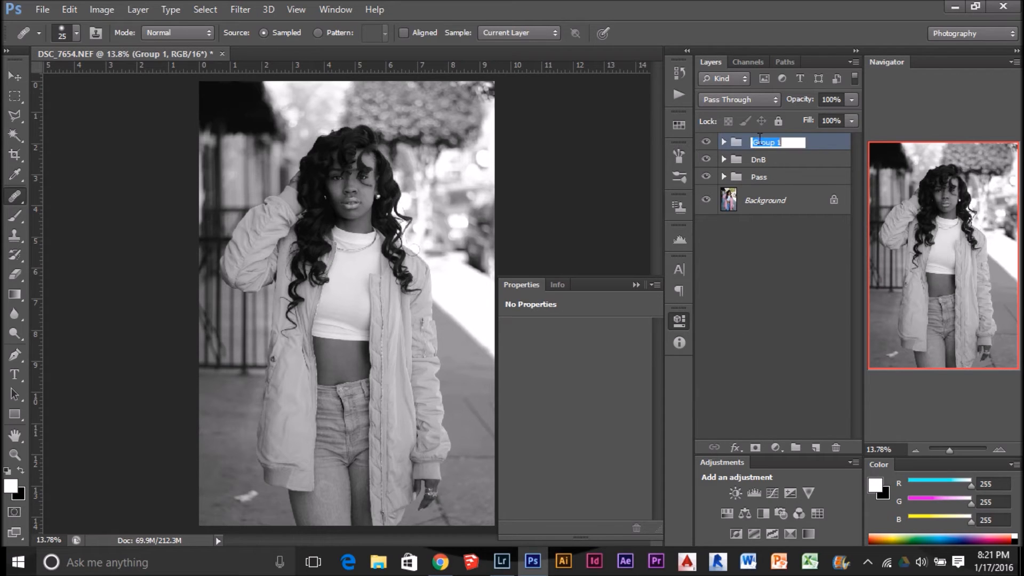
type("Assist")
key("Home")
type("Dndb")
key("Return")
left_click(724, 143)
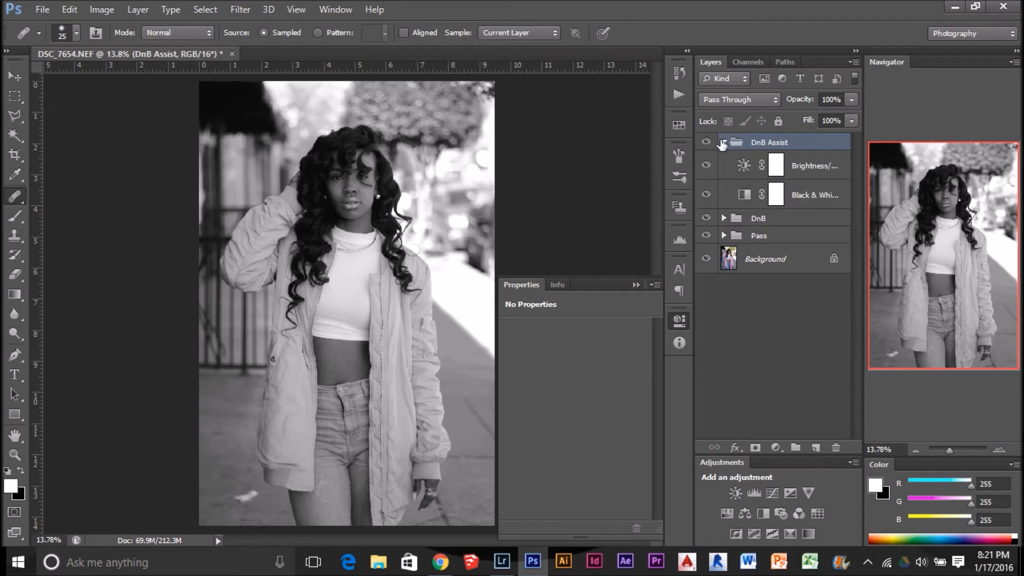
- Try inverting the Black & White adjustment's layer mask to black
left_click(780, 194)
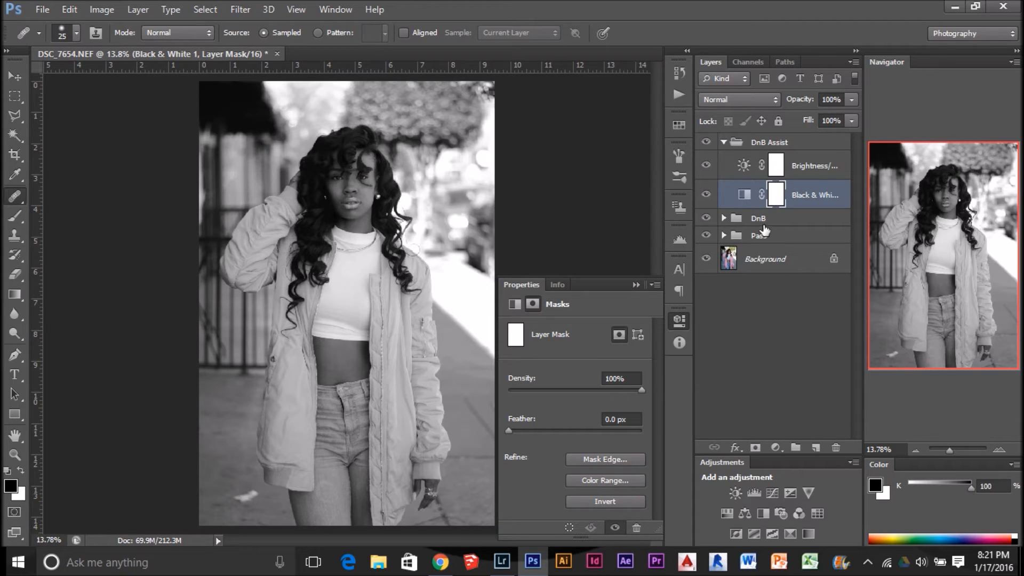
key("ctrl+i")
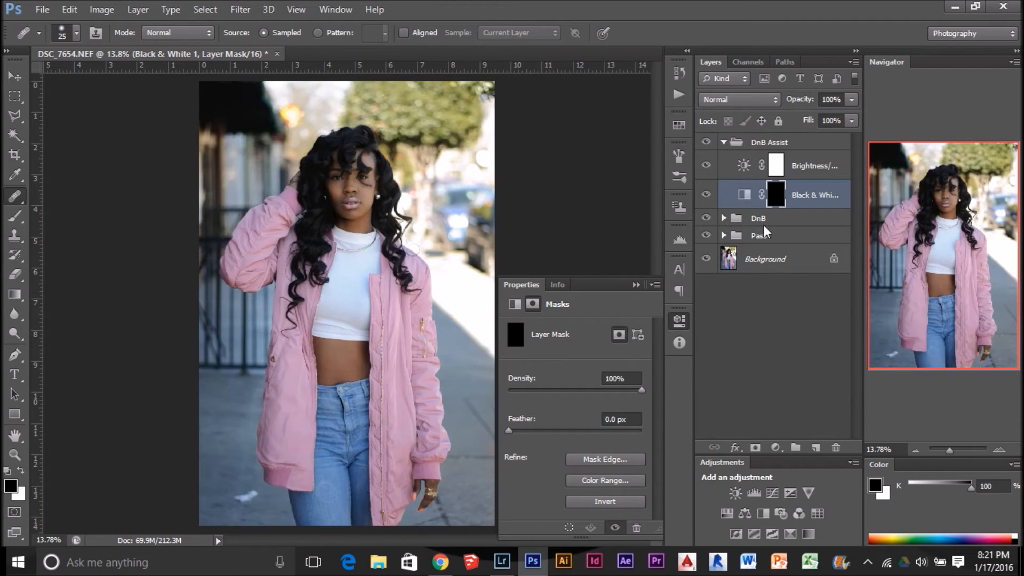
left_click(774, 171)
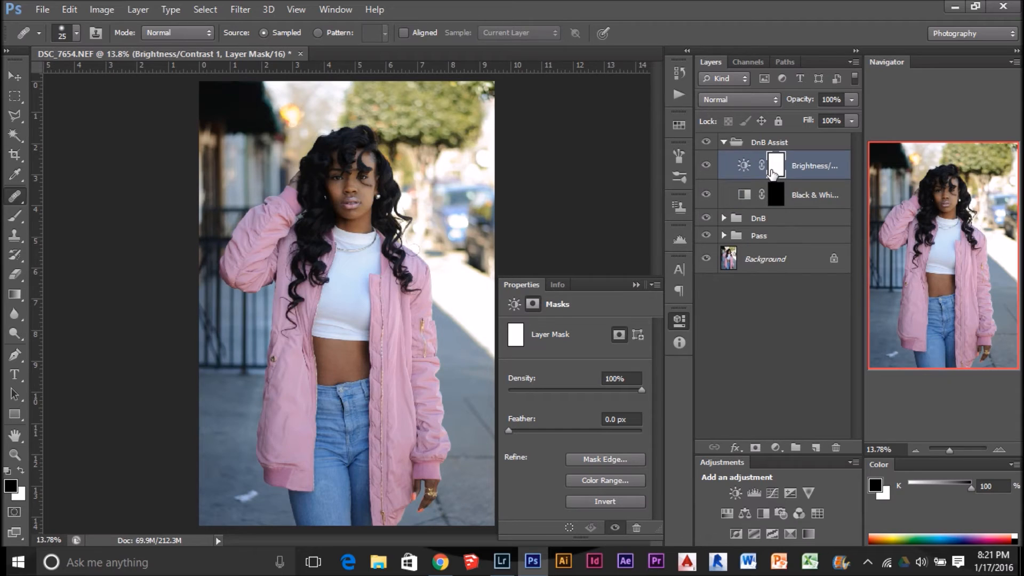
left_click_drag(773, 171, 776, 195)
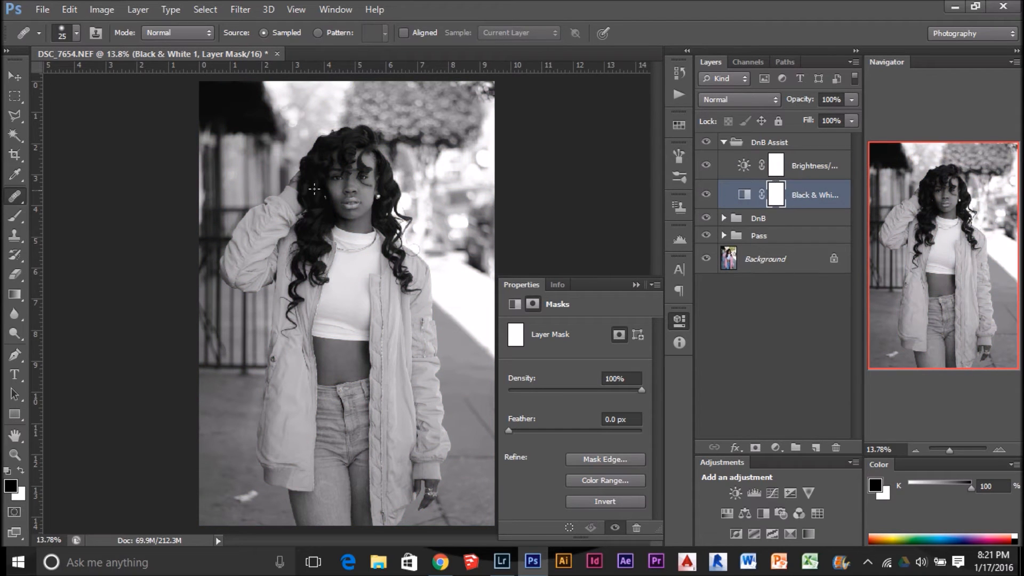
- Examine the face up close with the Black & White adjustment applied
left_click(744, 194)
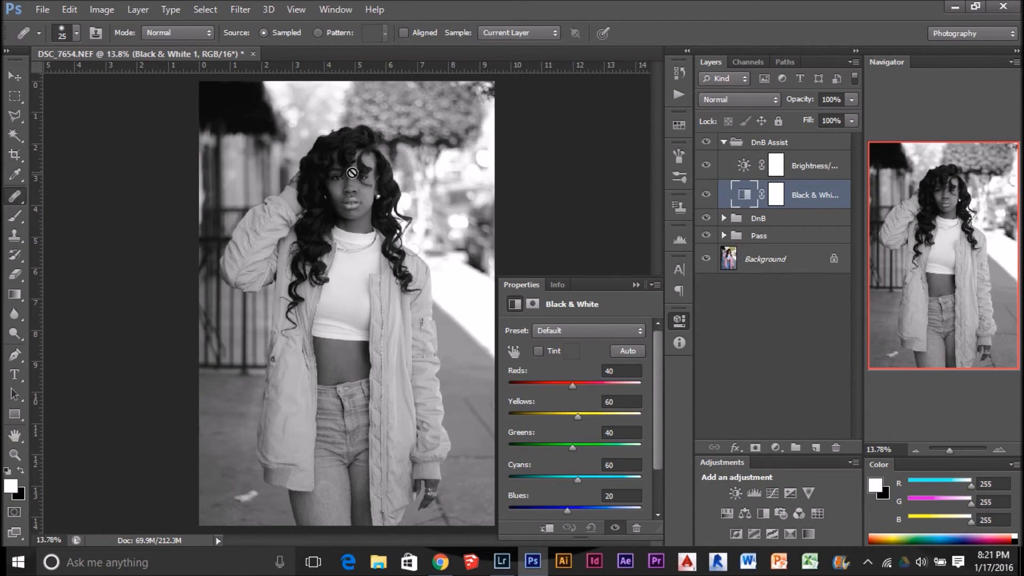
key("ctrl+plus")
key("ctrl+plus")
key("ctrl+plus")
key("ctrl+plus")
key("ctrl+plus")
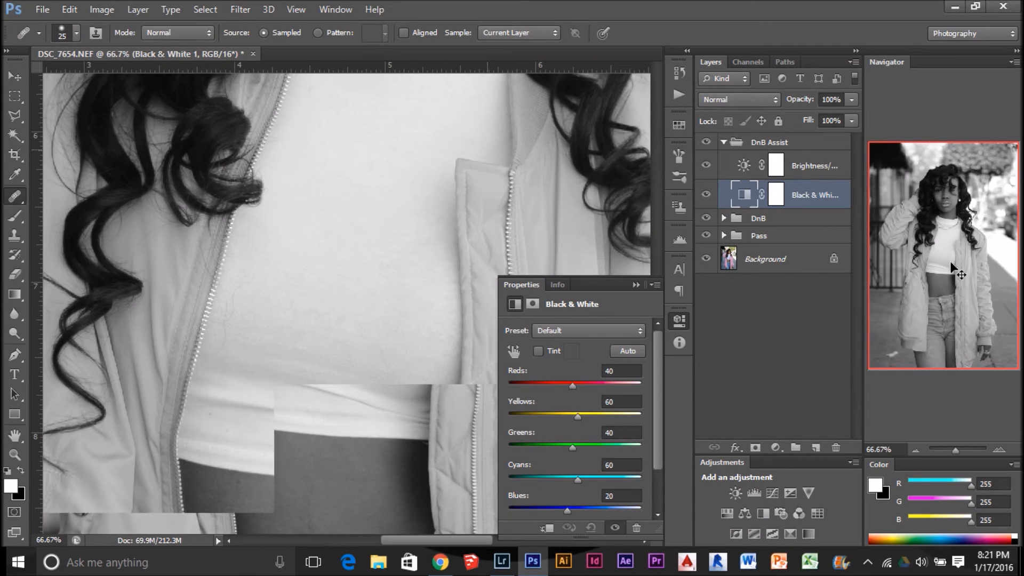
left_click(941, 252)
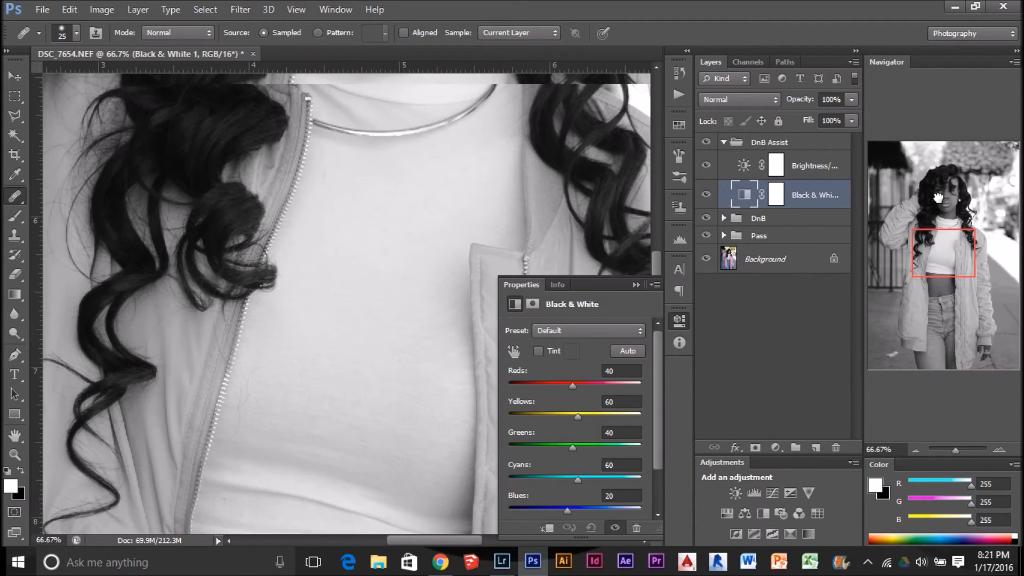
left_click(938, 198)
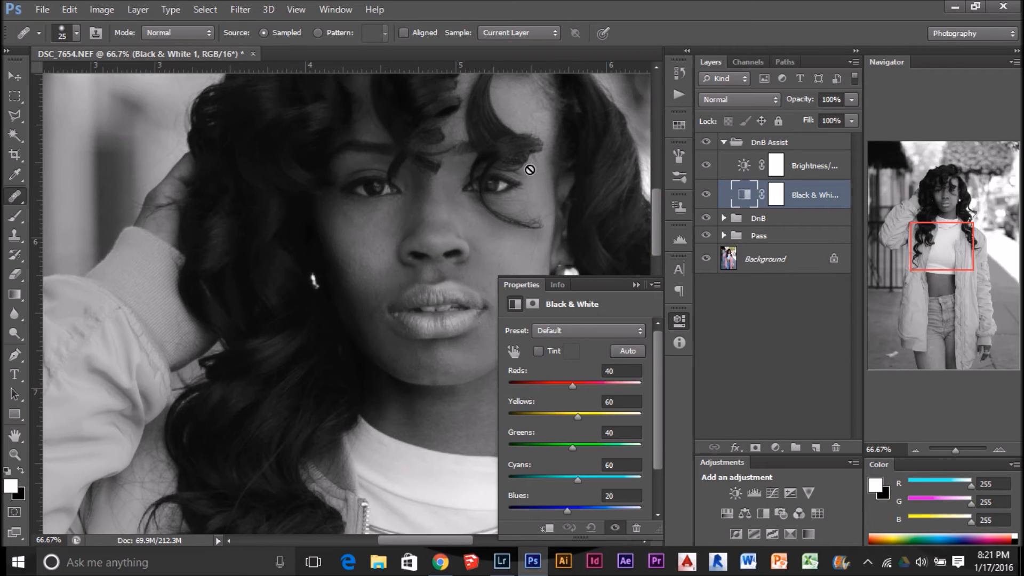
left_click_drag(395, 263, 363, 282)
- Expand the DnB group and target the Dodge layer's mask with the Brush tool
left_click(724, 218)
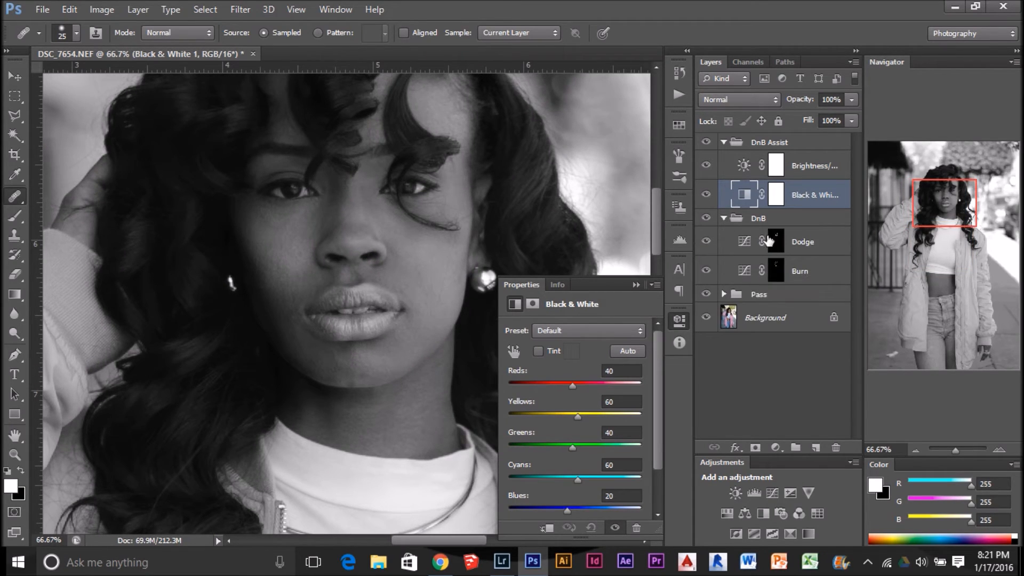
left_click(776, 241)
key("x")
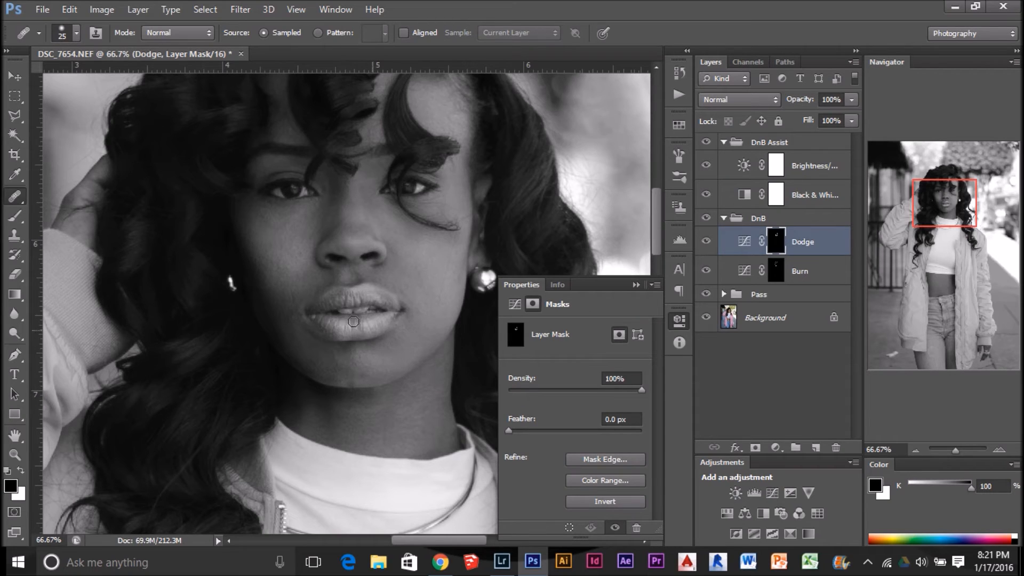
left_click(335, 302)
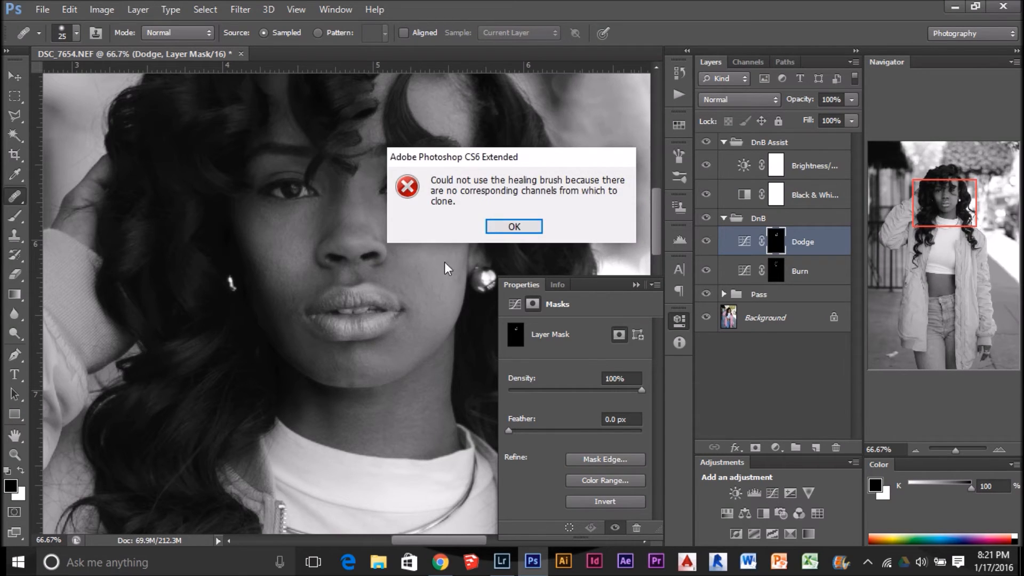
left_click(518, 227)
key("b")
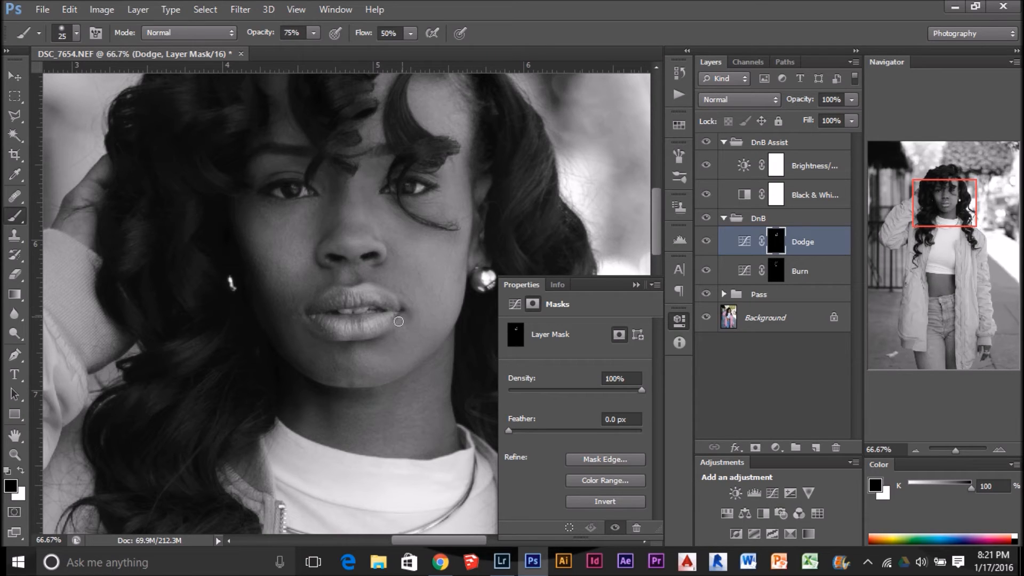
- Inspect the Dodge curve and compare the face with the Black & White adjustment hidden and shown
left_click(745, 241)
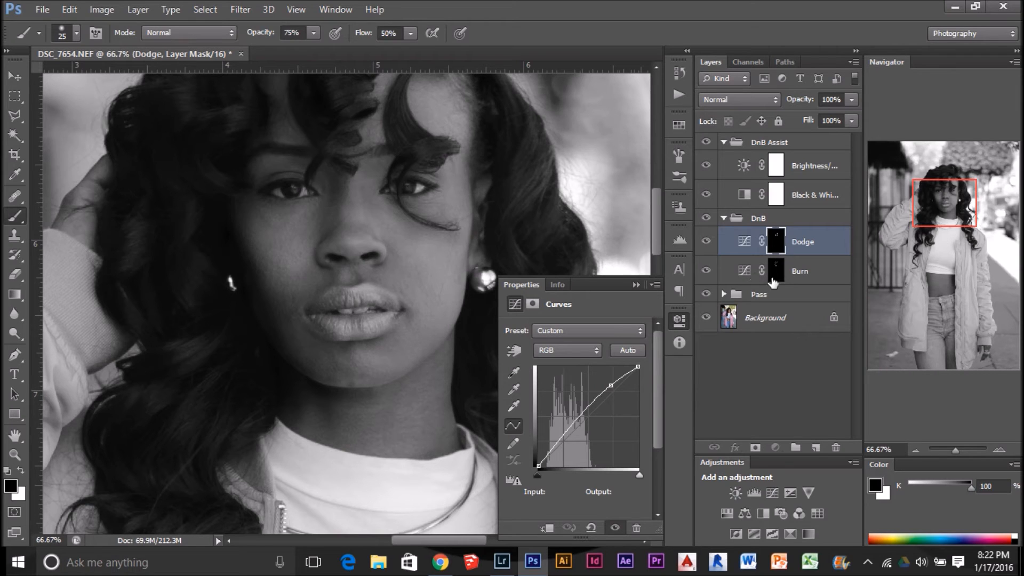
left_click(706, 195)
left_click(707, 195)
left_click(706, 194)
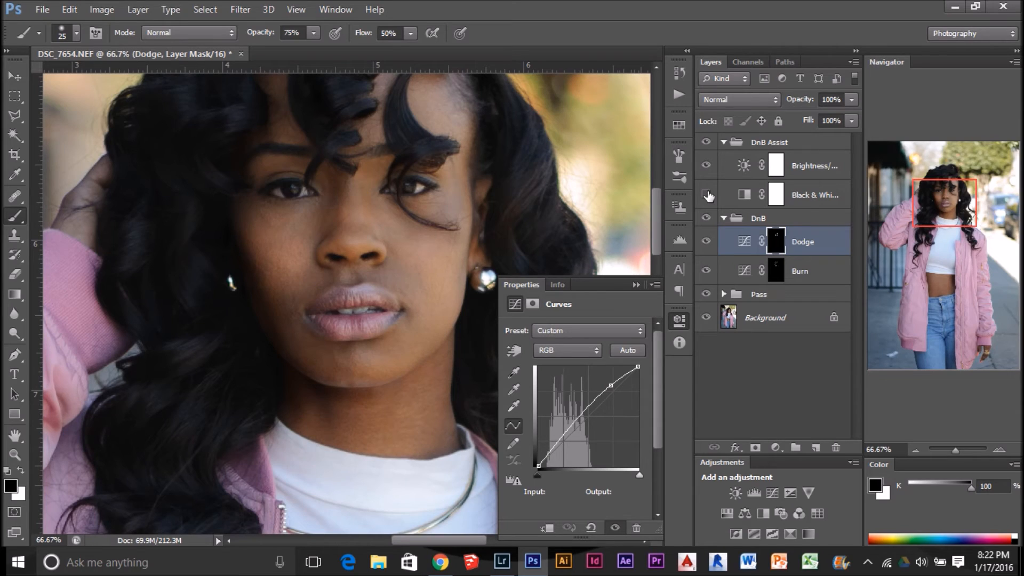
left_click(707, 195)
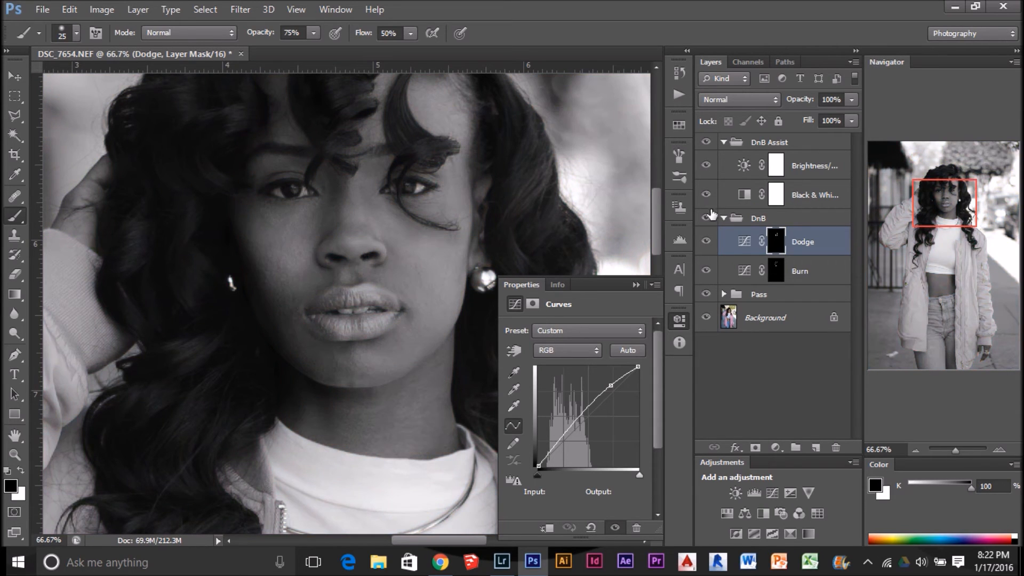
- Adjust the Burn curve's lower point to input 48, output 33
left_click(746, 279)
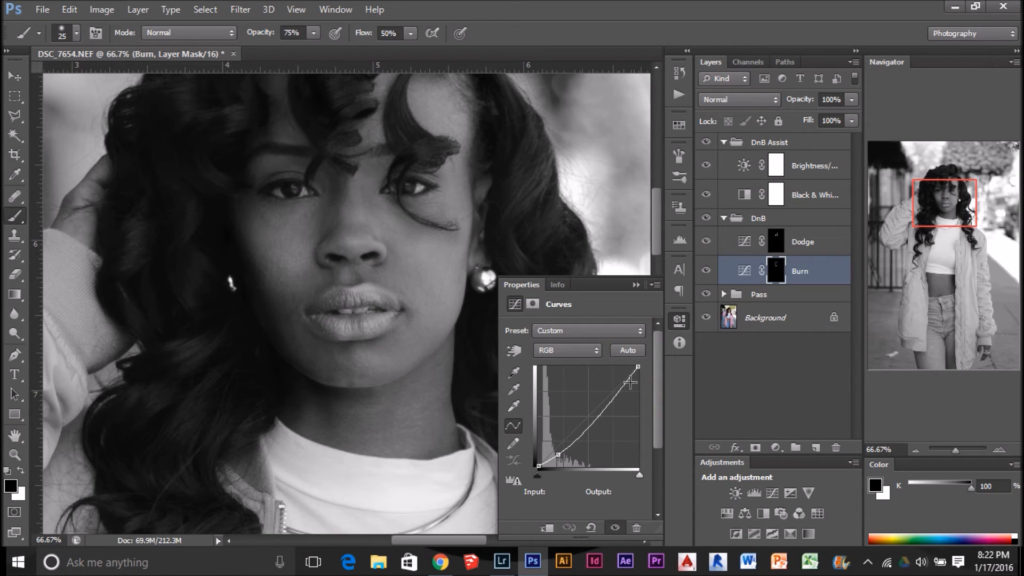
left_click(558, 455)
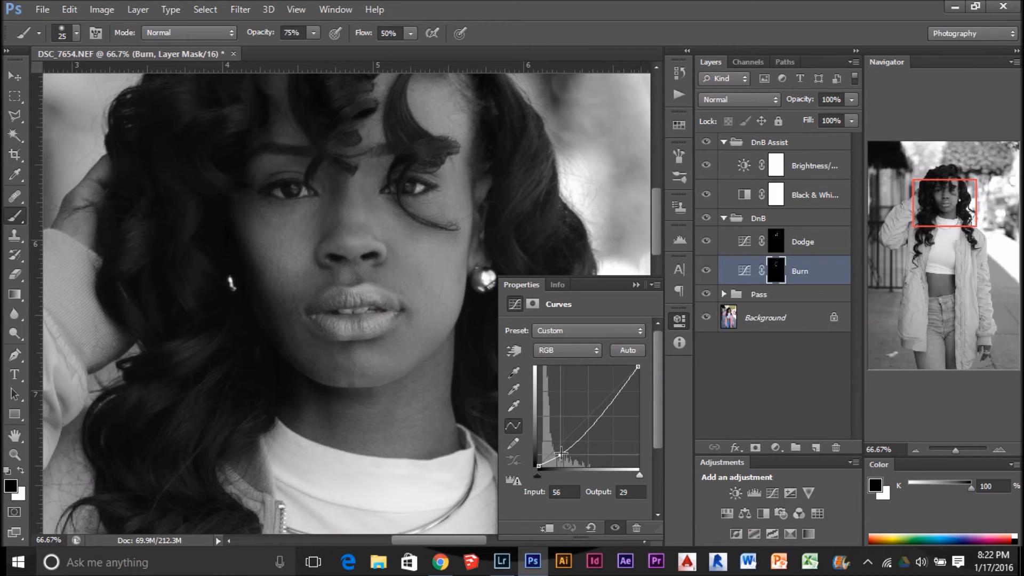
left_click_drag(558, 452, 558, 451)
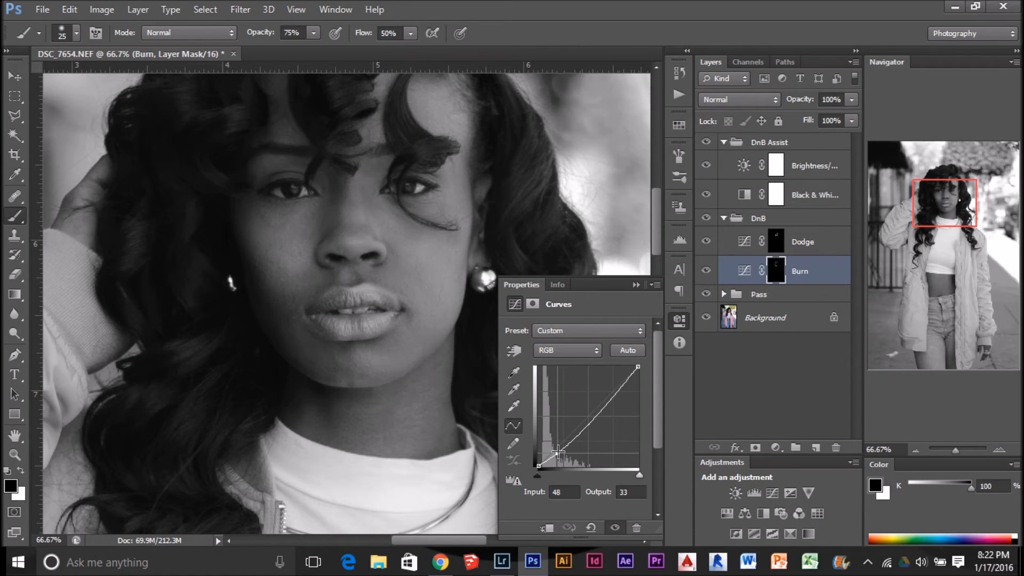
- Target the Burn layer's mask, collapse its properties, and set the brush to 150 px, 33% flow and 100% opacity
left_click(774, 281)
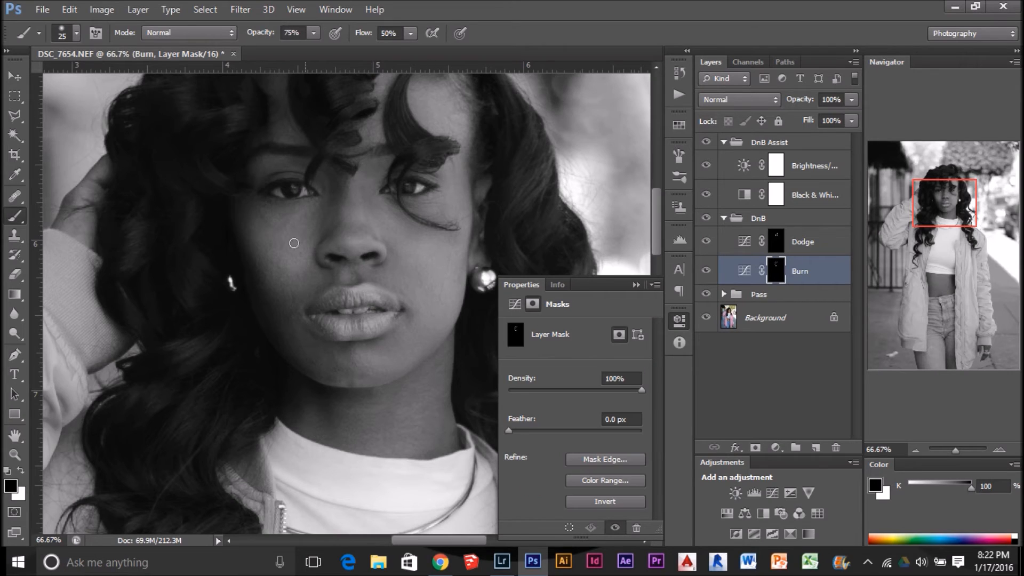
left_click(636, 285)
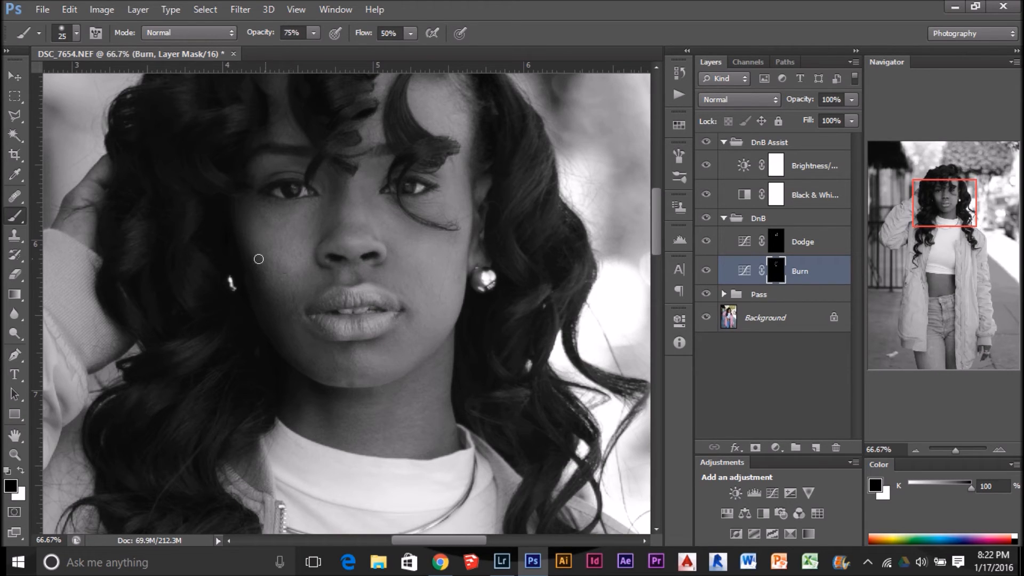
key("bracketright")
key("bracketright")
key("bracketright")
key("bracketright")
key("bracketright")
key("bracketright")
key("bracketright")
key("bracketright")
key("bracketright")
key("bracketright")
key("bracketright")
key("bracketleft")
key("bracketleft")
left_click(387, 33)
type("33")
key("Return")
left_click_drag(257, 33, 400, 60)
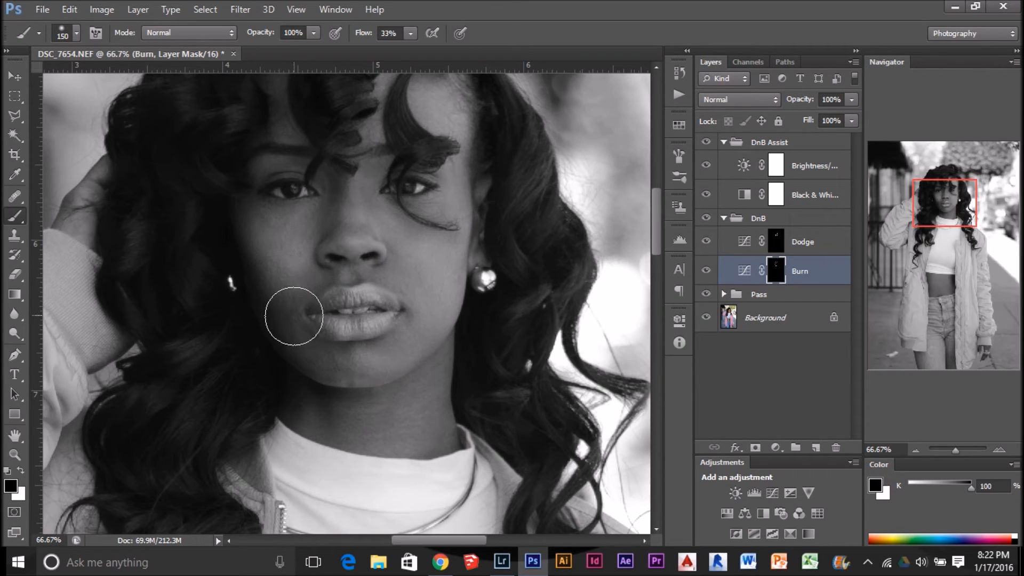
- Reduce the brush size to 60 px for the Burn mask
key("bracketleft")
key("bracketleft")
key("bracketleft")
key("bracketleft")
key("bracketleft")
key("bracketleft")
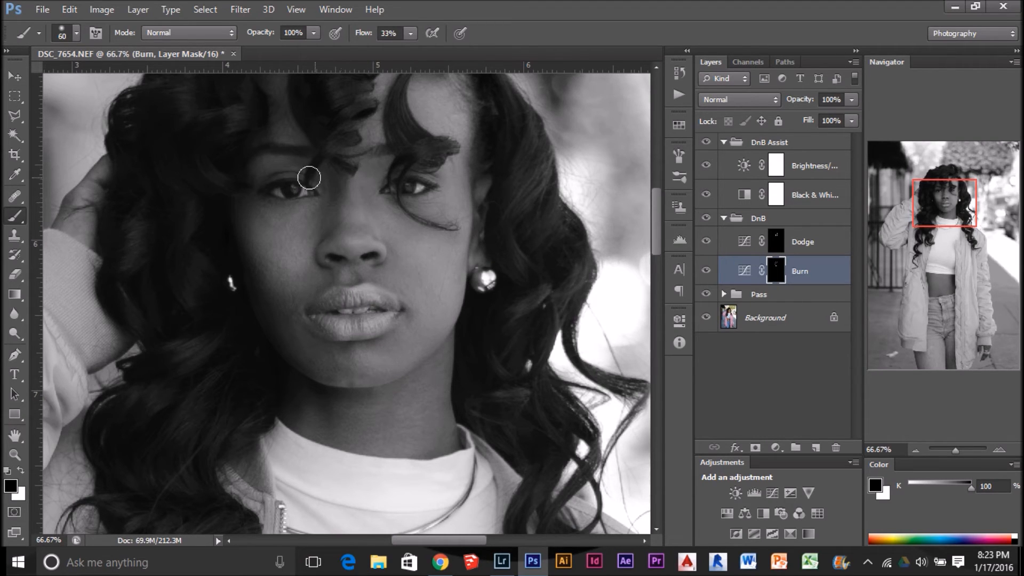
- Hide the Black & White adjustment and compare the face with the Burn layer off and on
left_click(705, 194)
left_click(768, 198)
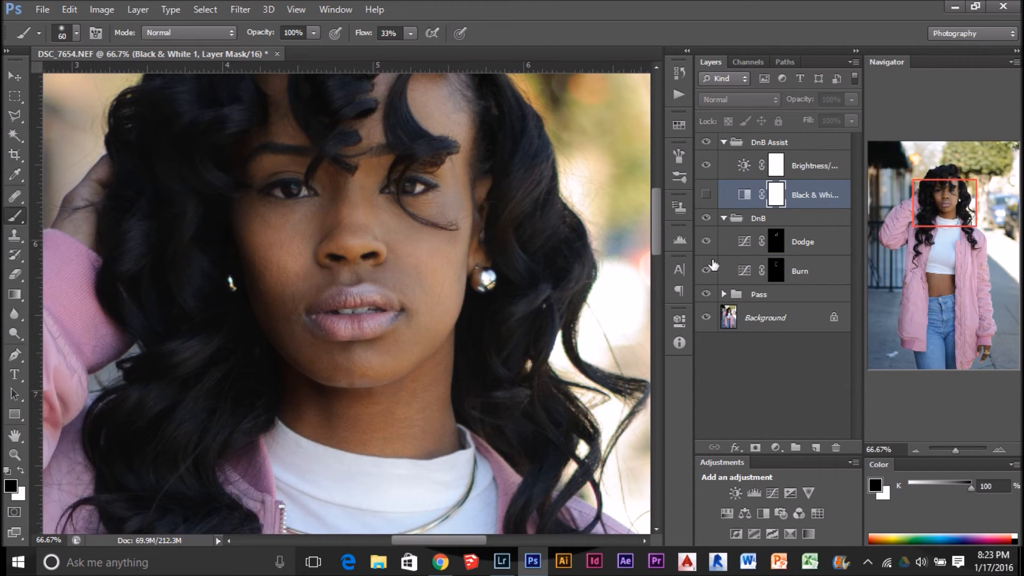
left_click(707, 271)
left_click(706, 271)
left_click(706, 271)
left_click(706, 271)
- Compare the portrait before and after by hiding and restoring all layers above the Background, keeping Black & White hidden
key("ctrl+minus")
key("ctrl+minus")
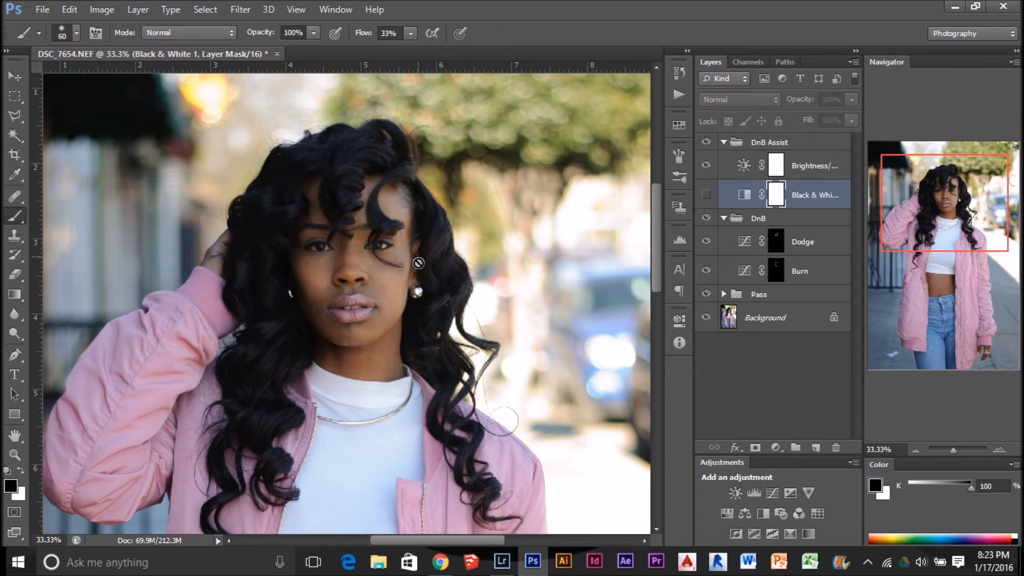
scroll(415, 255, "down", 2)
scroll(416, 255, "down", 7)
scroll(398, 225, "up", 8)
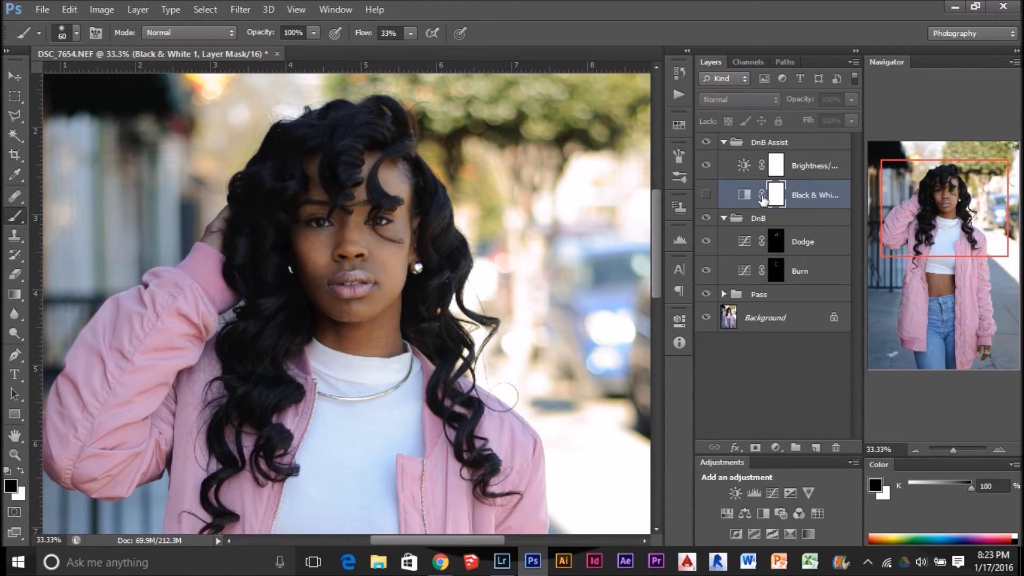
mouse_move(709, 144)
left_mouse_down()
mouse_move(733, 266)
mouse_move(703, 288)
mouse_move(704, 220)
left_mouse_up()
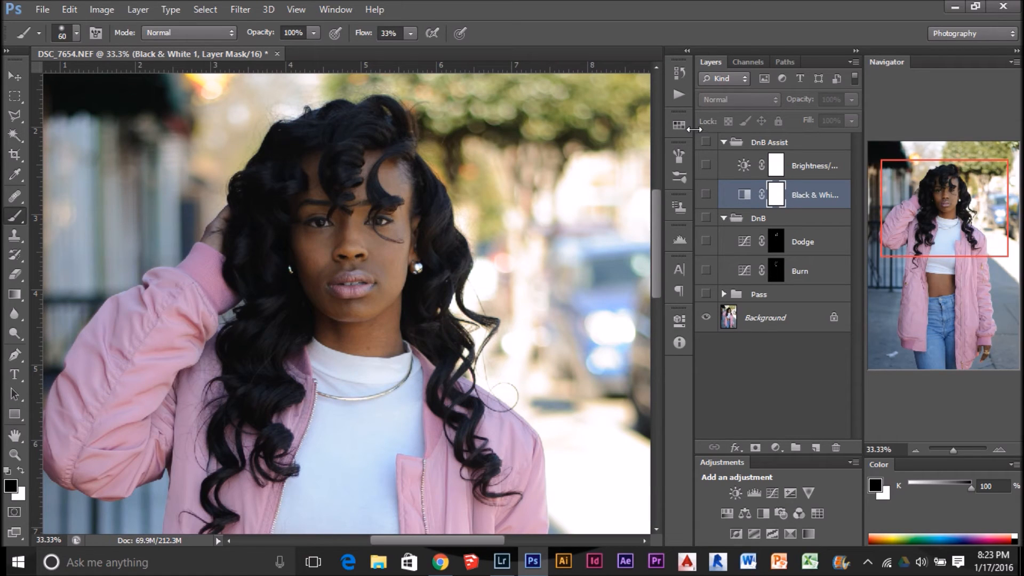
mouse_move(708, 144)
left_mouse_down()
mouse_move(718, 234)
mouse_move(709, 288)
mouse_move(705, 230)
left_mouse_up()
left_click(706, 195)
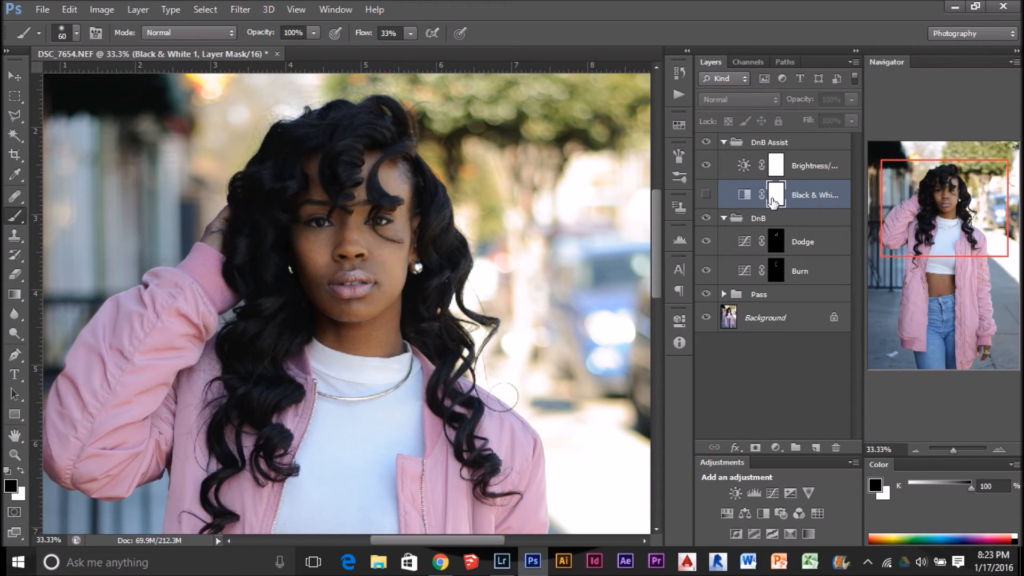
- Show the Black & White adjustment, lower its Reds to 37, and set its blend mode to Luminosity
left_click(744, 194)
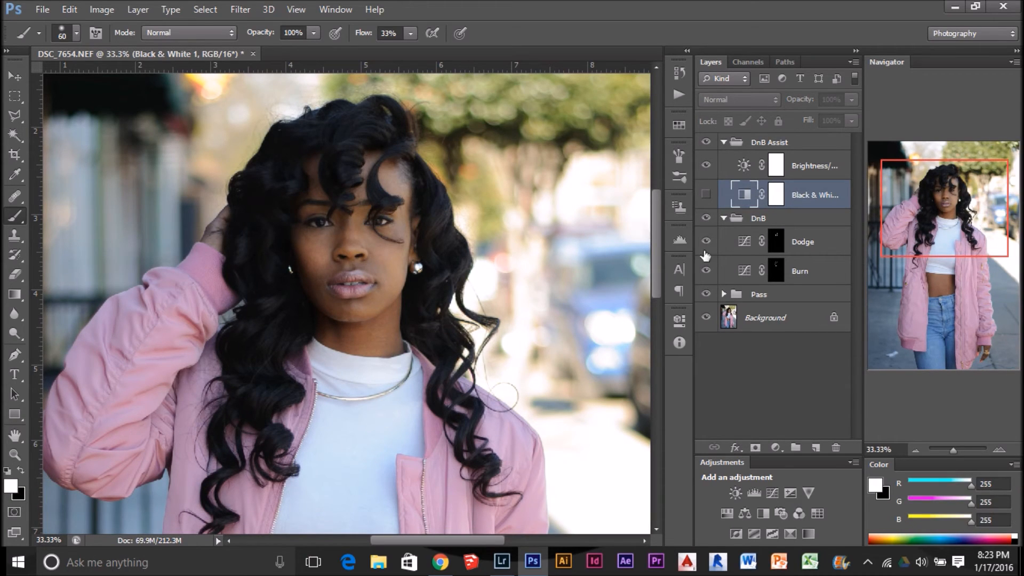
double_click(744, 194)
left_click(705, 194)
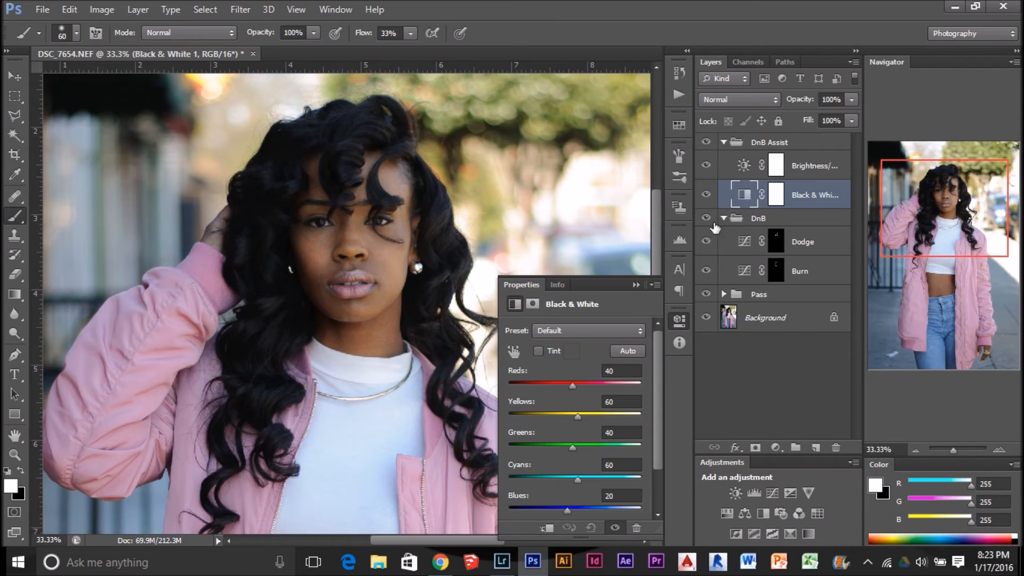
left_click_drag(578, 383, 571, 383)
left_click(737, 100)
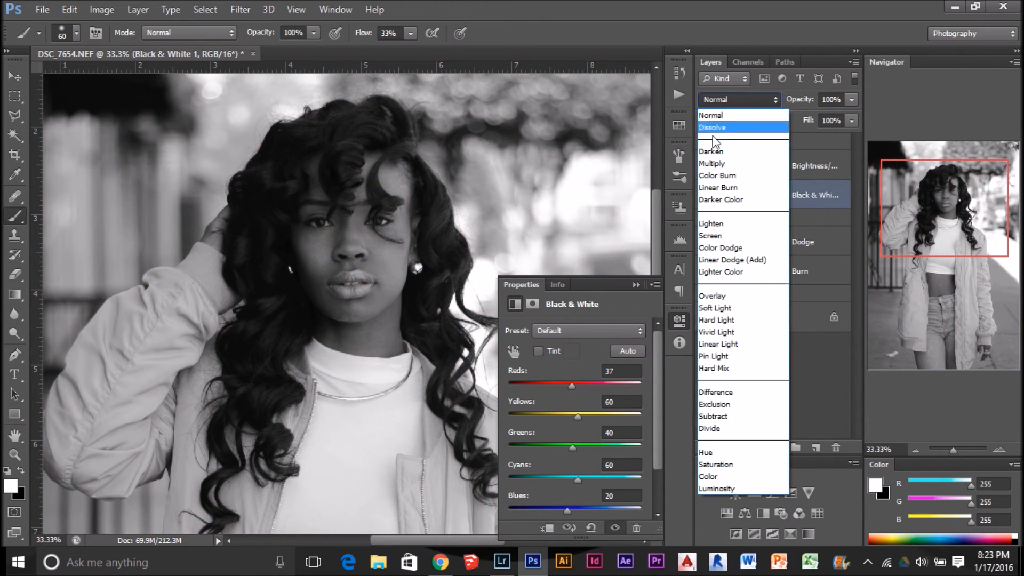
left_click(718, 487)
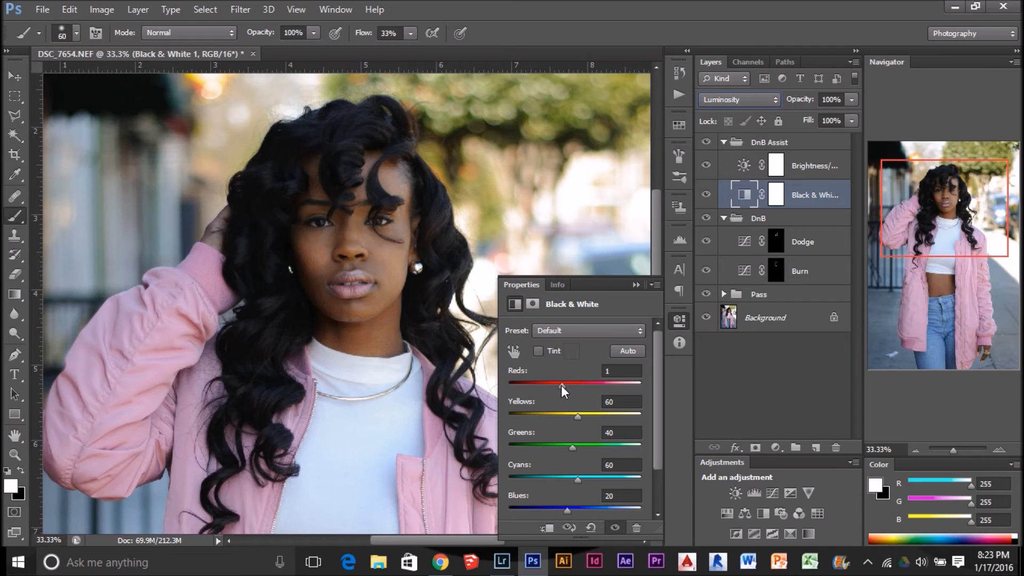
- Fine-tune the Black & White adjustment by setting Reds to 6 and lowering Yellows to about 23
left_click_drag(561, 385, 567, 387)
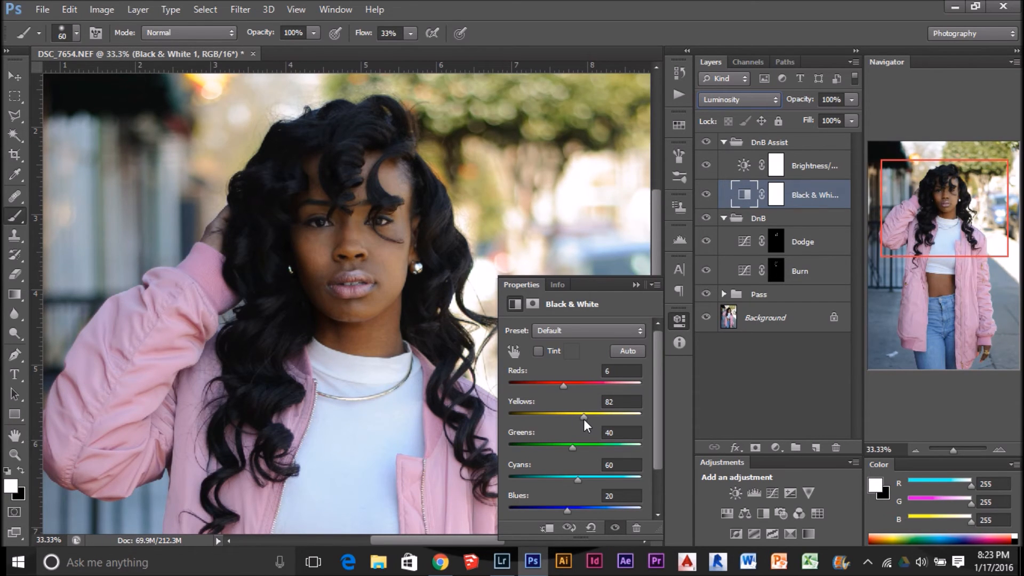
left_click_drag(584, 417, 568, 415)
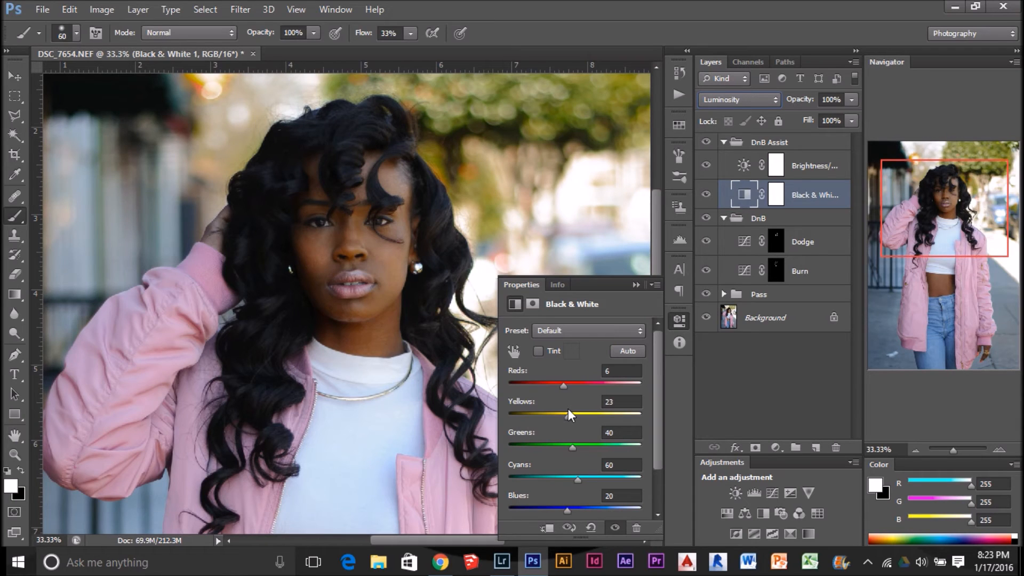
mouse_move(569, 408)
left_mouse_down()
mouse_move(578, 392)
mouse_move(570, 394)
left_mouse_up()
left_click(634, 284)
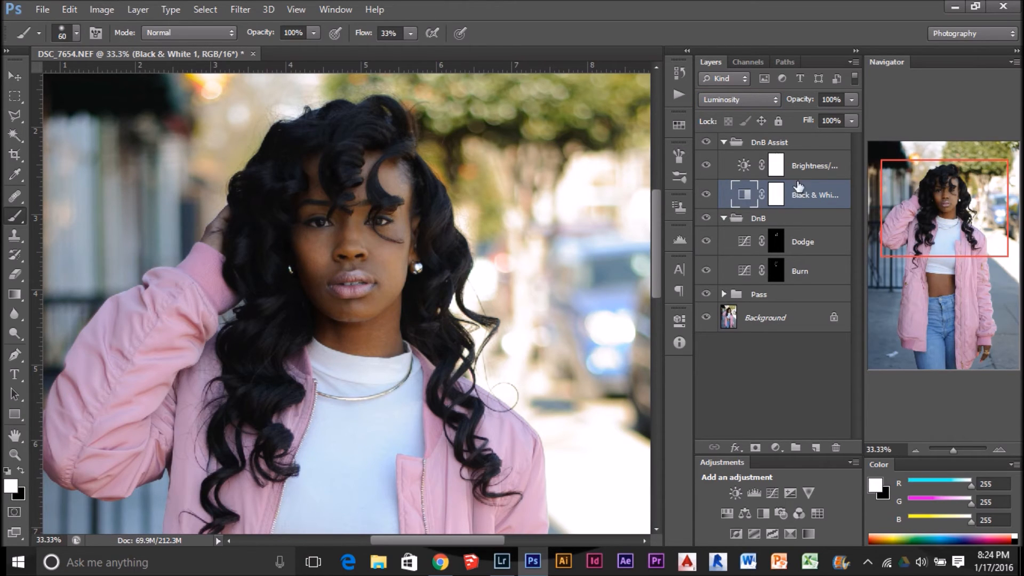
- Slightly raise the Contrast and Brightness of the Brightness/Contrast adjustment in the DnB Assist group
left_click(725, 142)
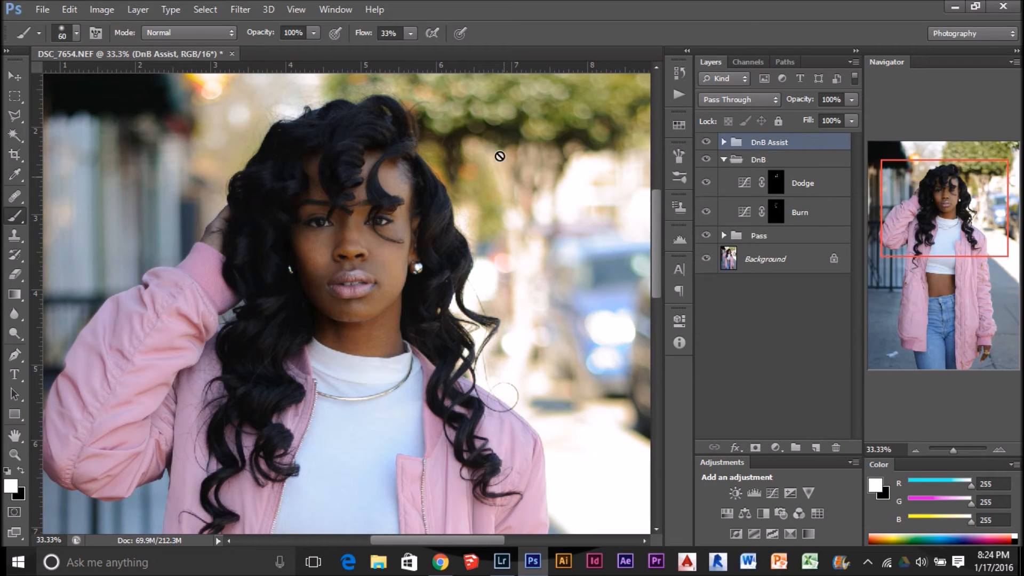
left_click(725, 143)
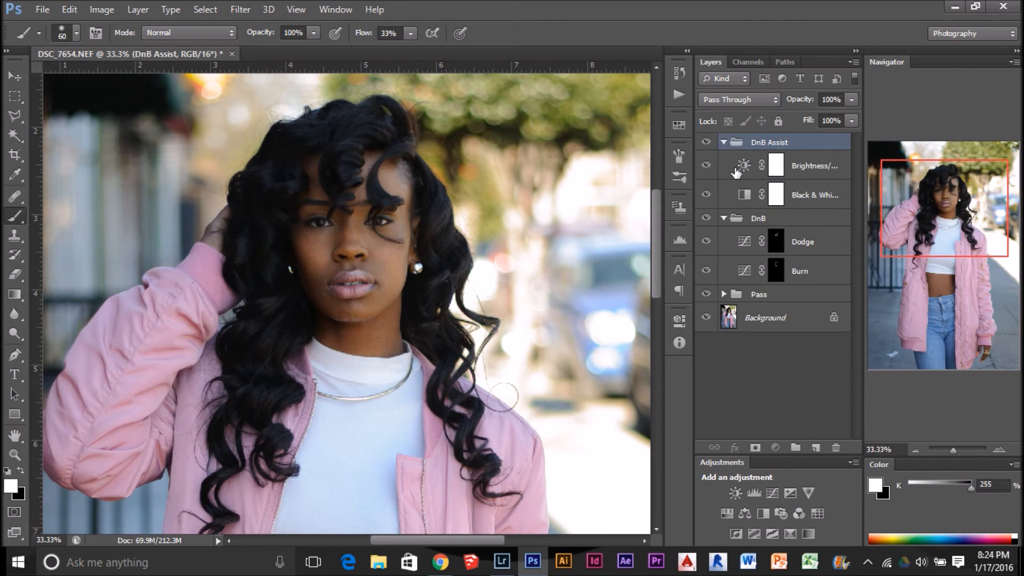
left_click(744, 166)
double_click(744, 165)
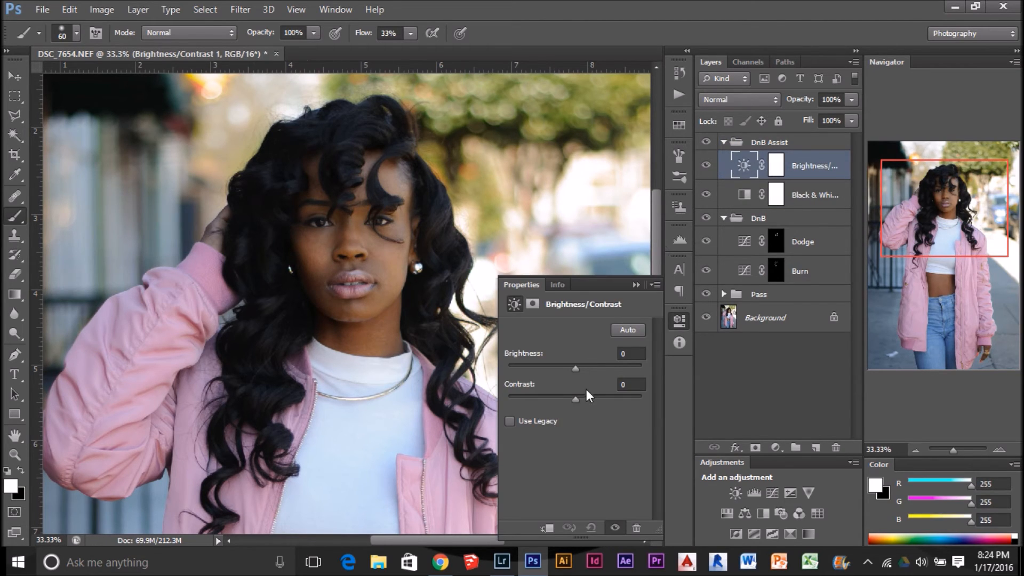
left_click_drag(578, 402, 585, 401)
left_click_drag(574, 367, 579, 369)
left_click(633, 286)
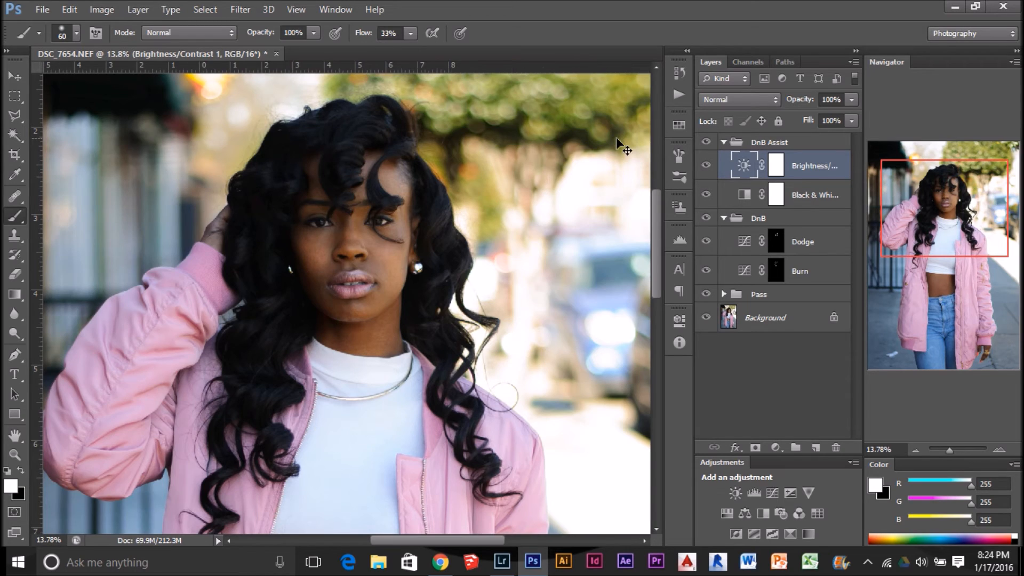
- Compare the whole portrait before and after by hiding and restoring every layer and group above the Background
key("ctrl+0")
left_click_drag(706, 142, 719, 282)
left_click(706, 294)
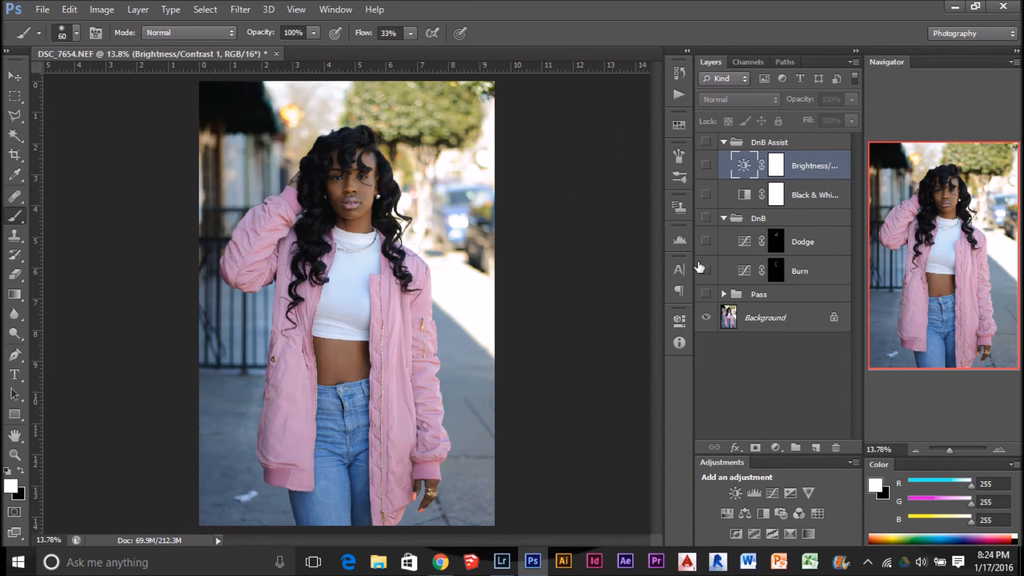
left_click_drag(702, 147, 709, 294)
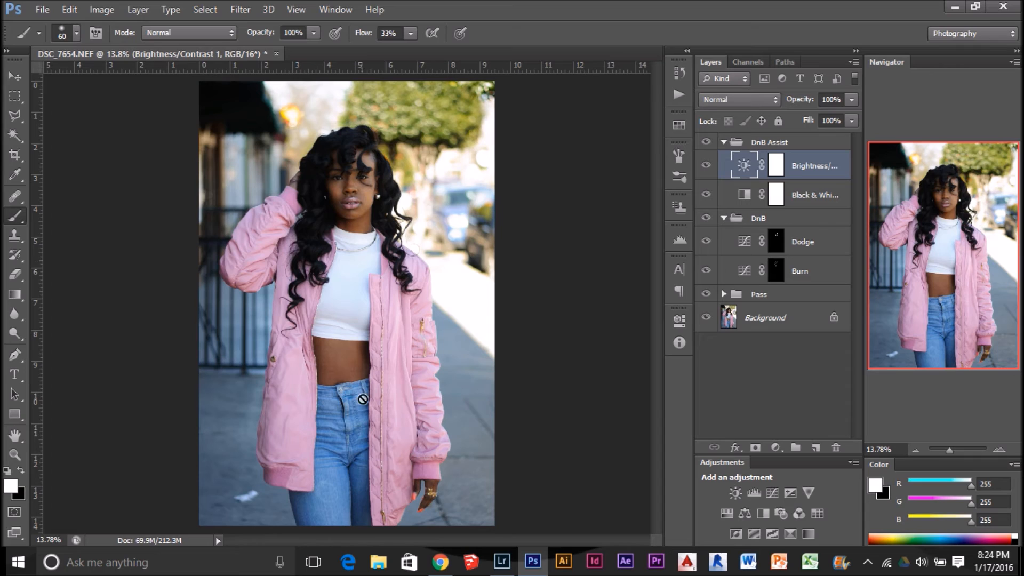
- Marquee-select the white litter on the pavement beside the jacket and clear that area from the Details and Color layers
key("m")
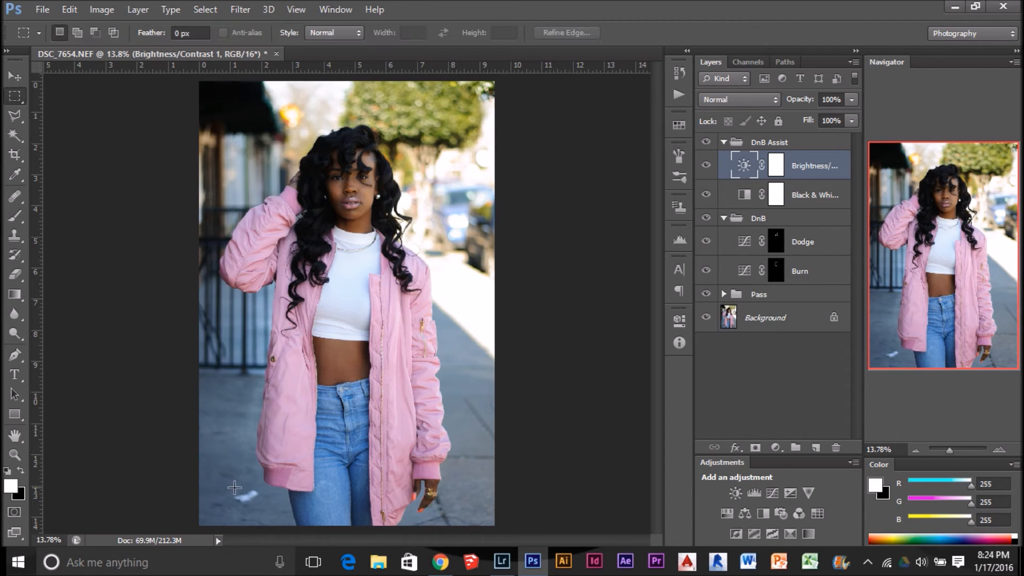
left_click_drag(232, 486, 263, 510)
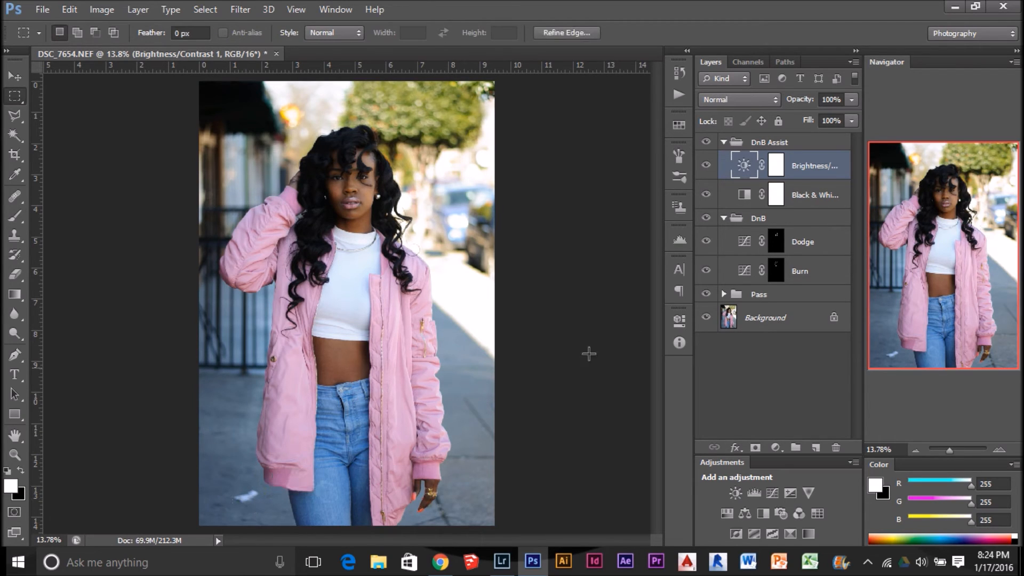
left_click(736, 314)
key("ctrl+d")
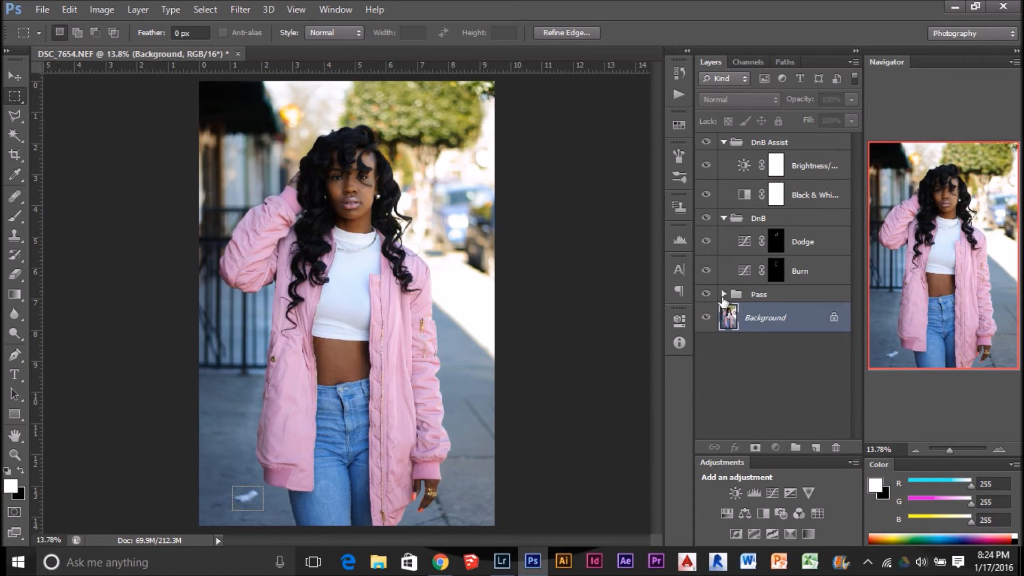
left_click(723, 294)
left_click(741, 323)
key("ctrl+shift+d")
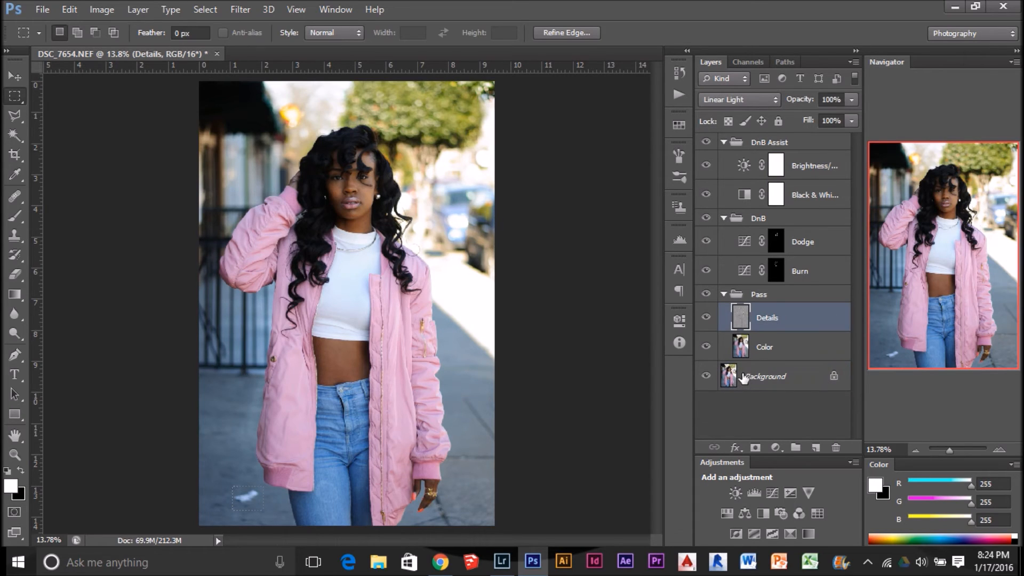
left_click(744, 345)
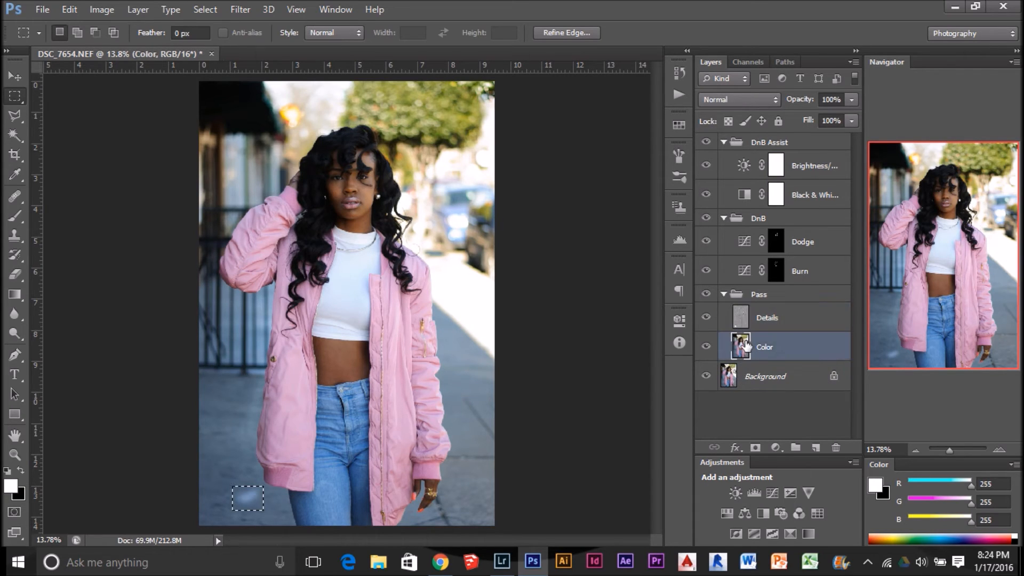
- Fill the selected litter area on the Background layer with Content-Aware contents and deselect
left_click(721, 380)
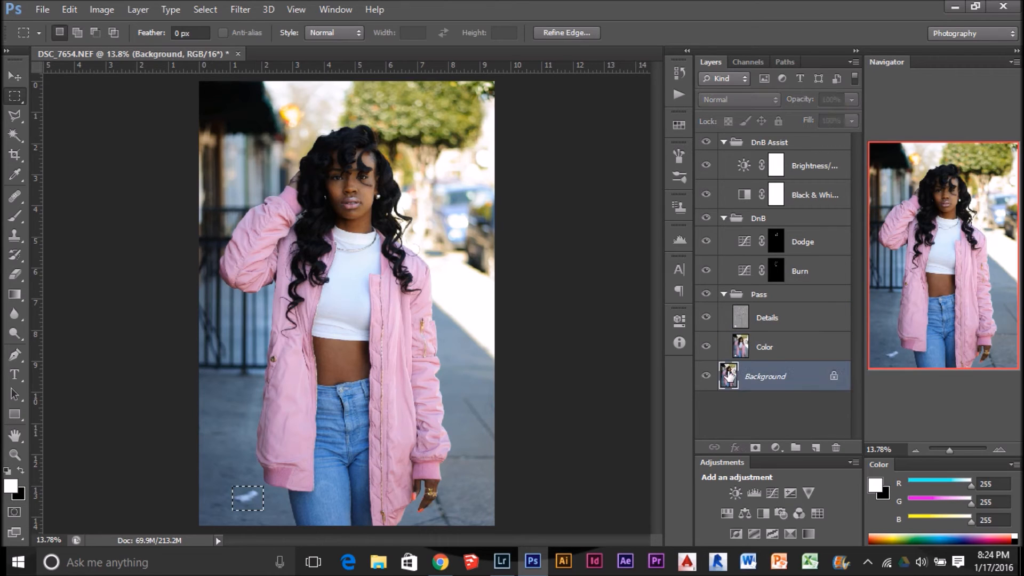
key("shift+F5")
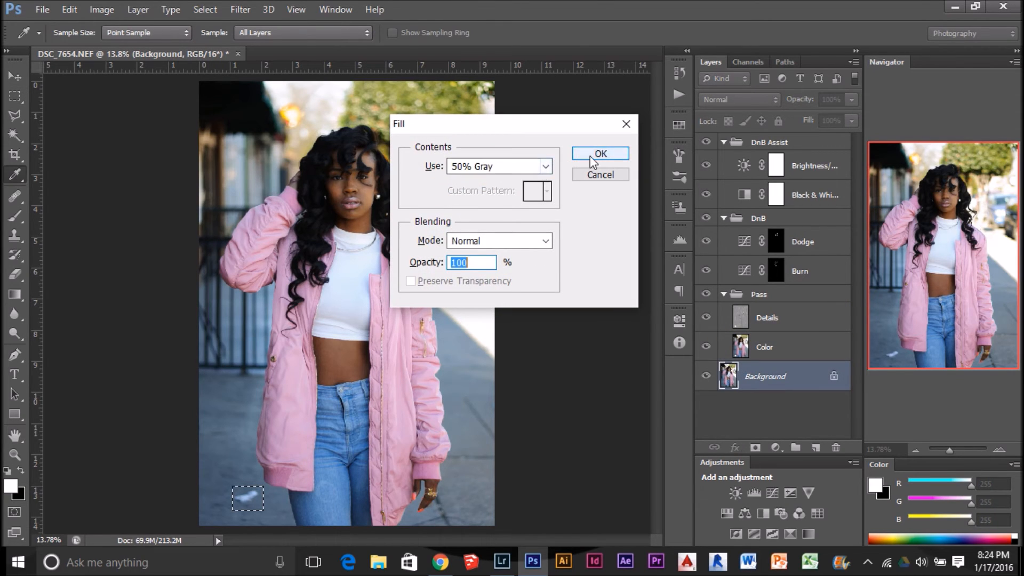
left_click(546, 167)
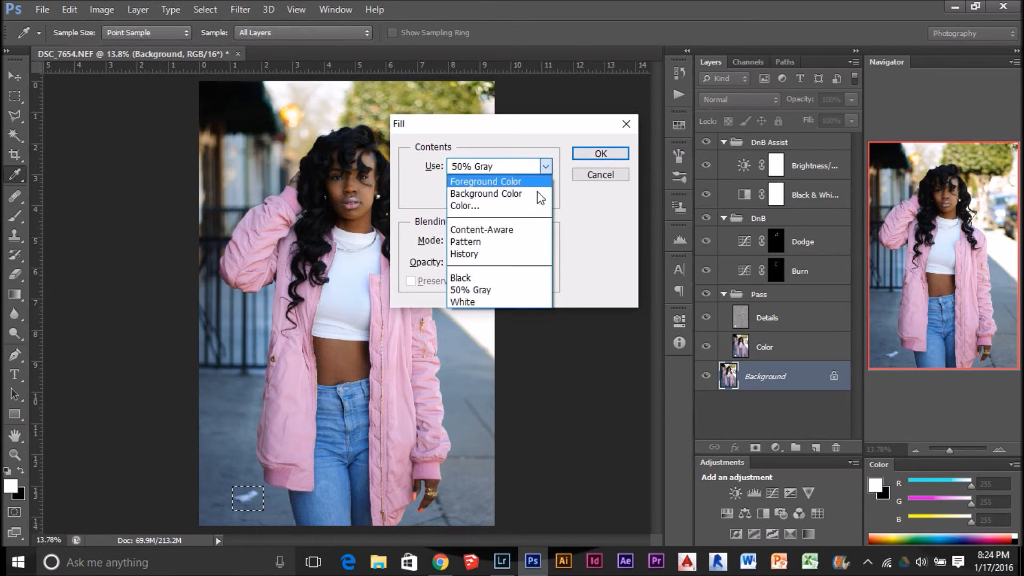
left_click(512, 228)
left_click(600, 154)
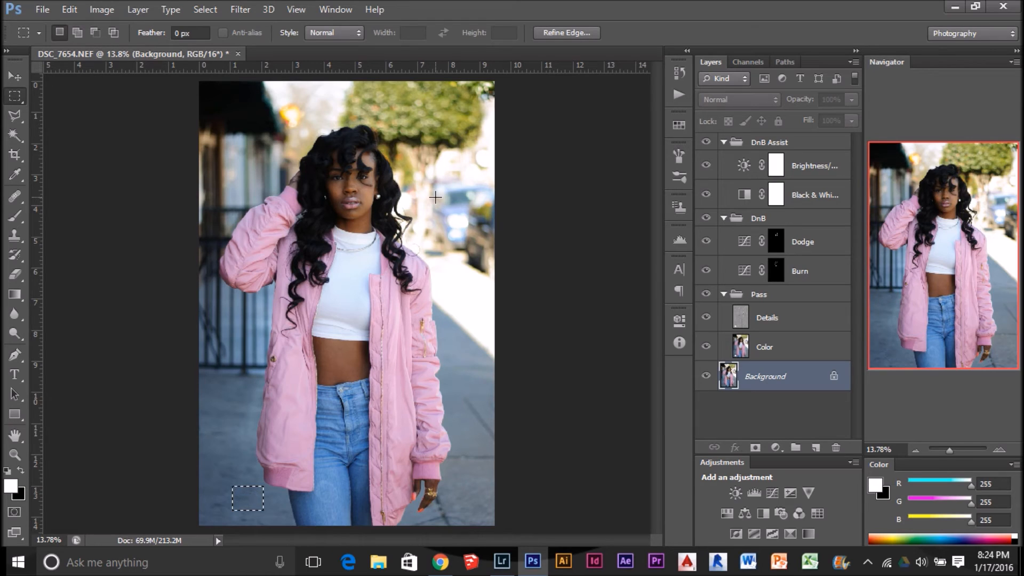
key("ctrl+d")
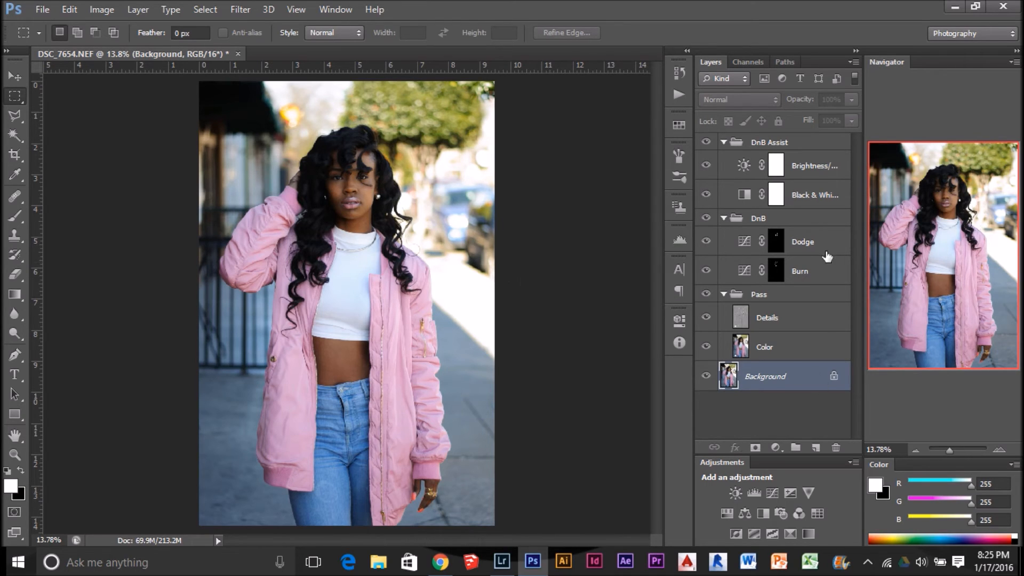
left_click(742, 344)
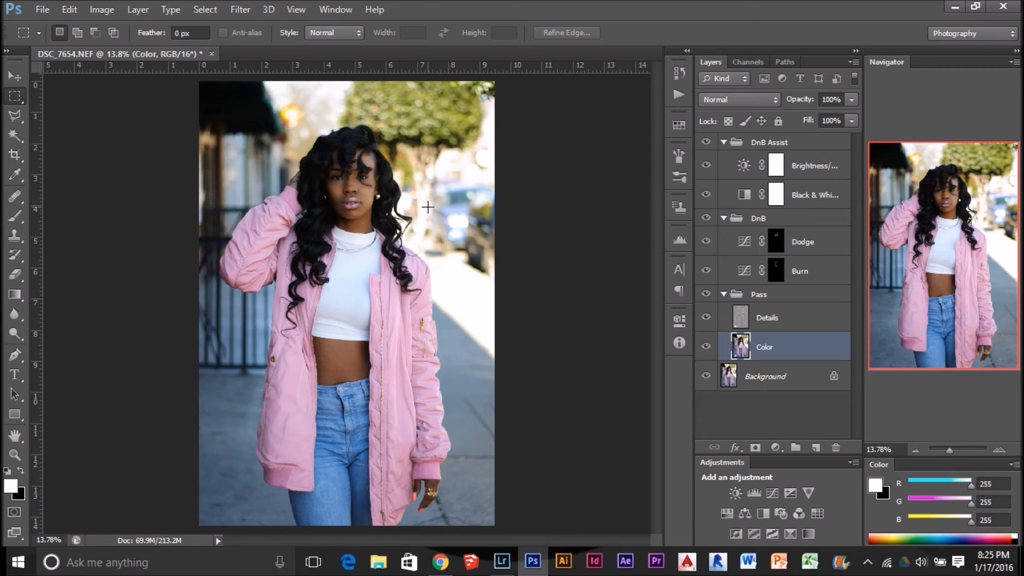
key("shift+F5")
left_click(512, 166)
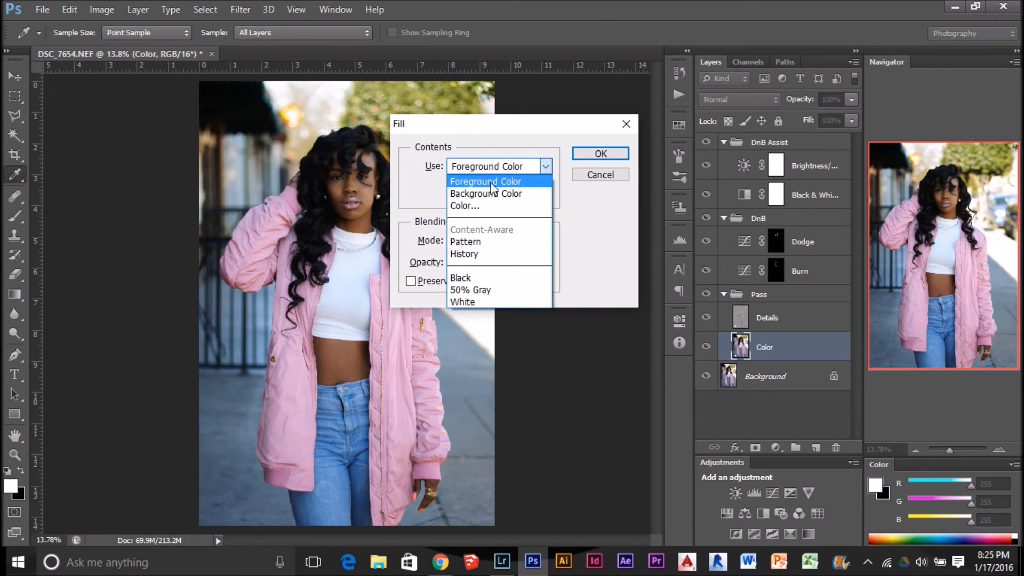
left_click(599, 176)
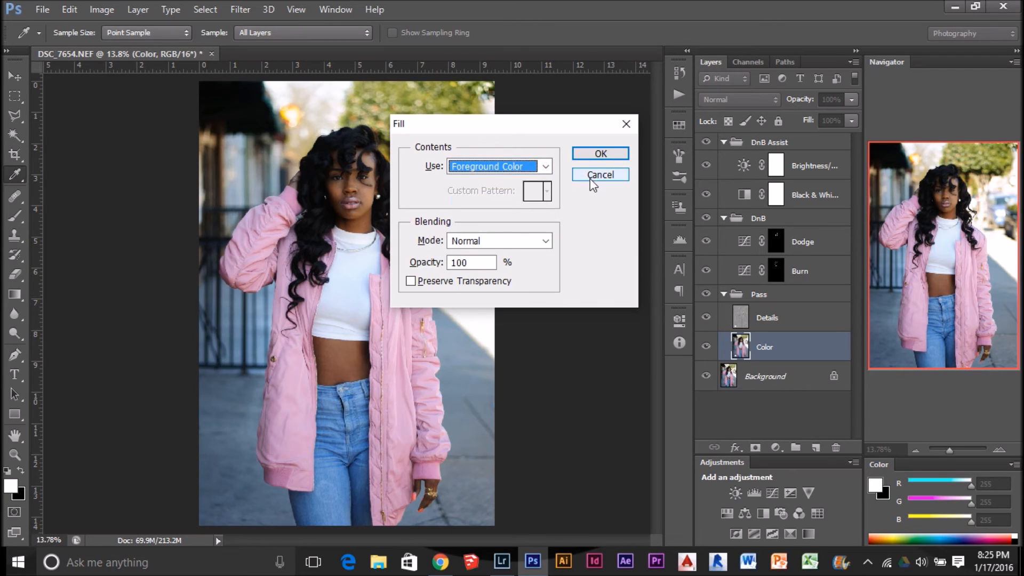
left_click(590, 178)
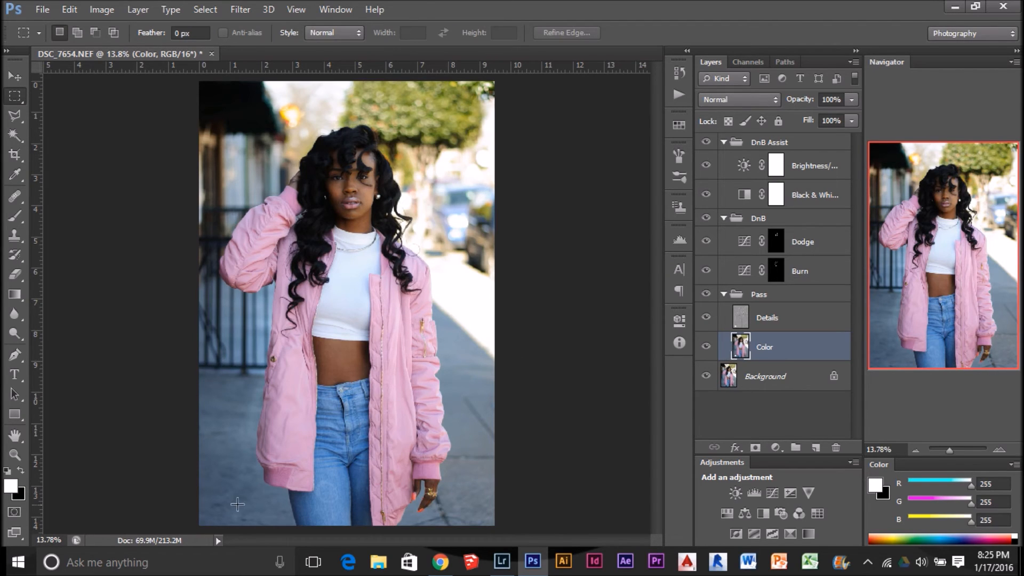
- Select the cleared pavement patch on the Color layer with the Magic Wand and fill it with Content-Aware
key("w")
left_click(248, 495)
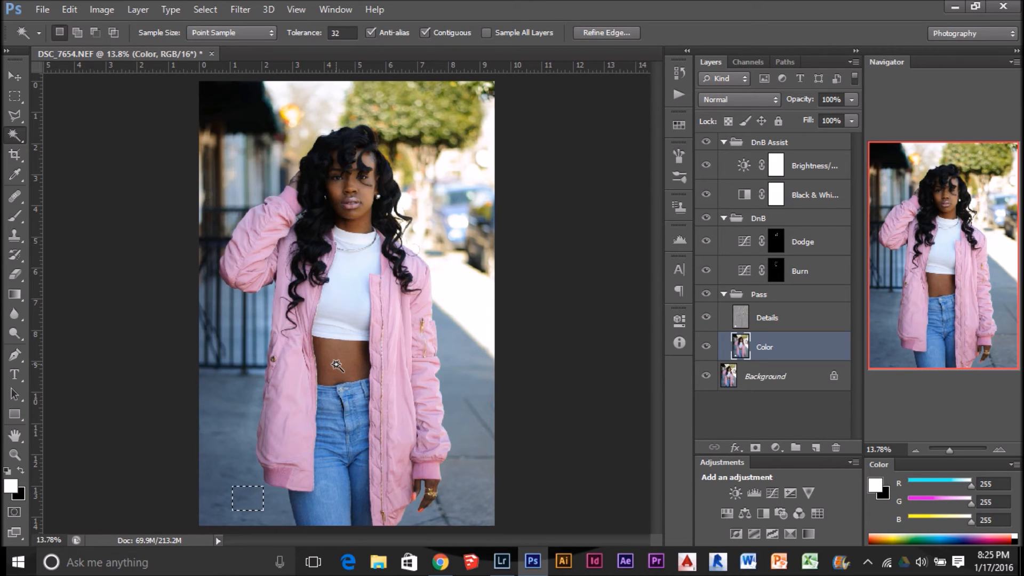
key("shift+BackSpace")
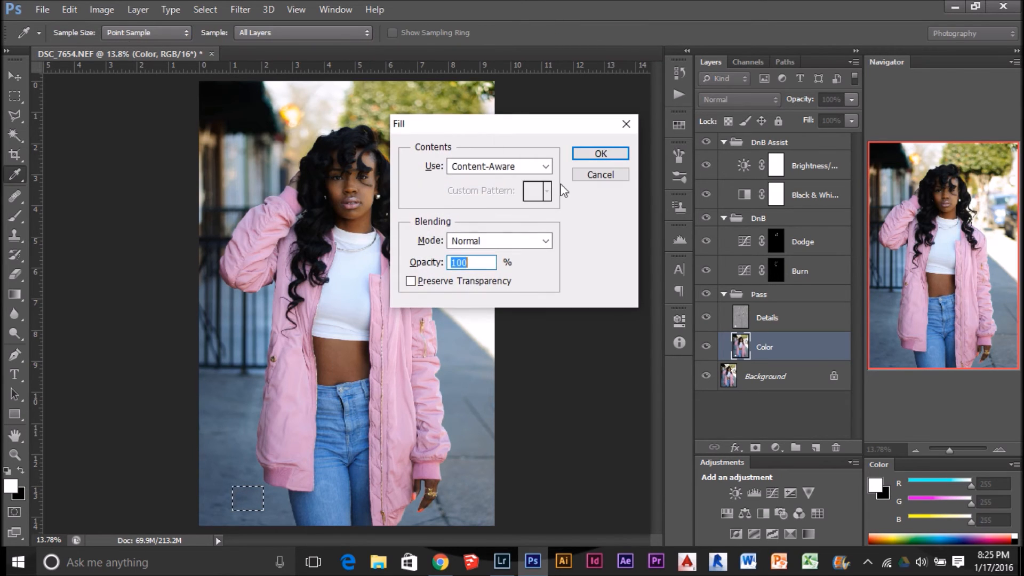
left_click(601, 153)
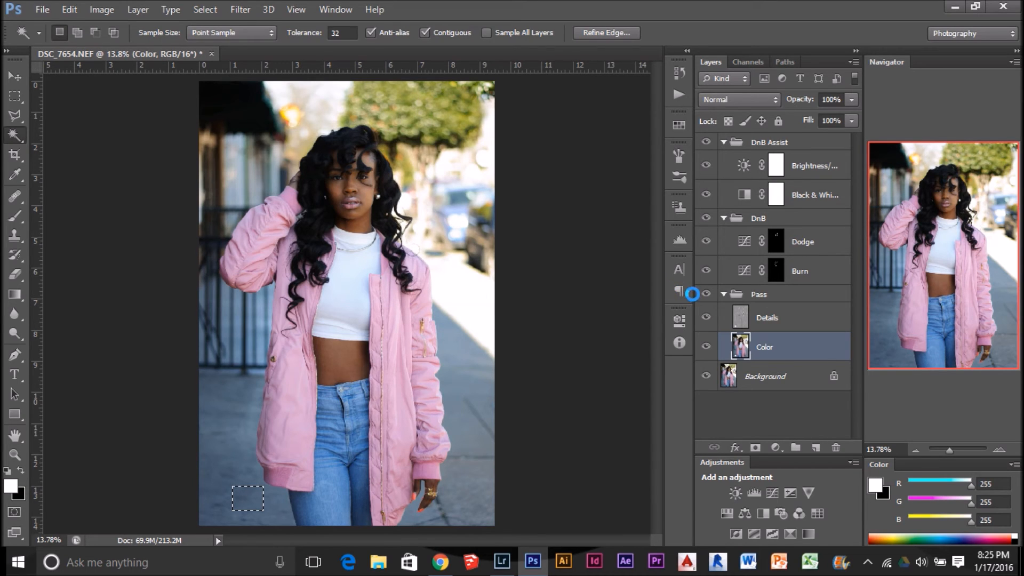
- Fill the same pavement patch on the Details layer with Content-Aware and deselect
left_click(744, 324)
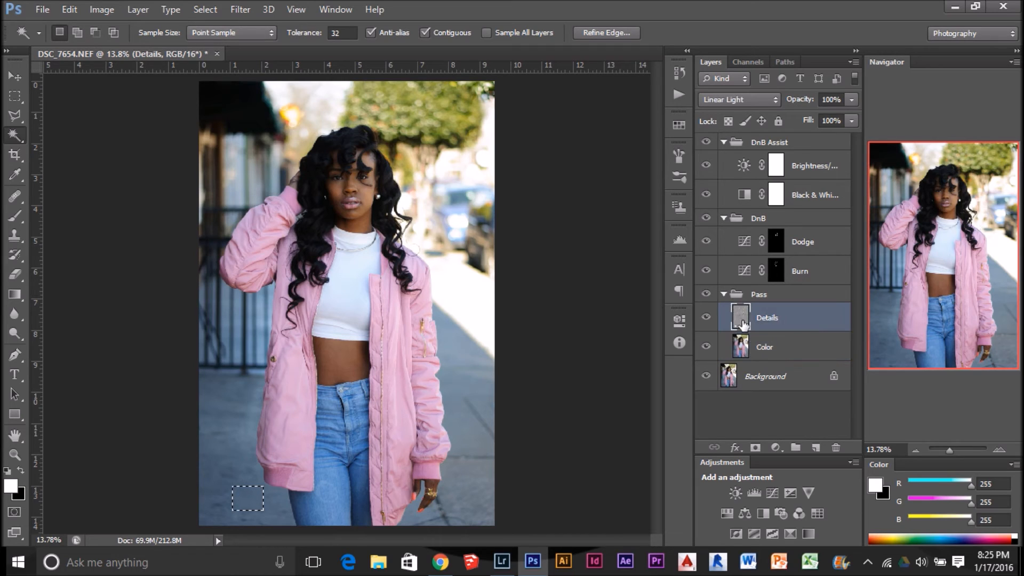
key("i")
key("shift+F5")
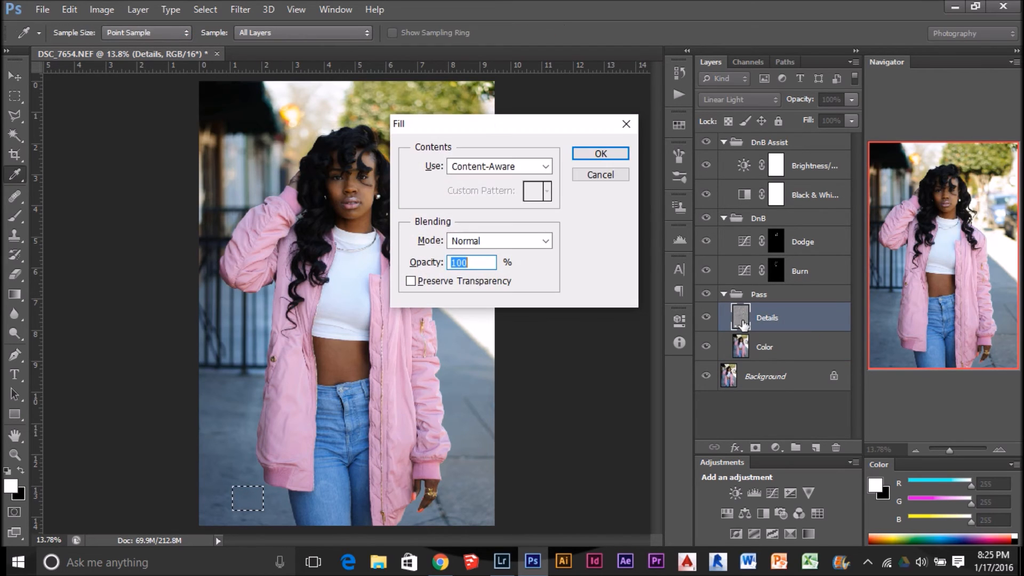
key("Return")
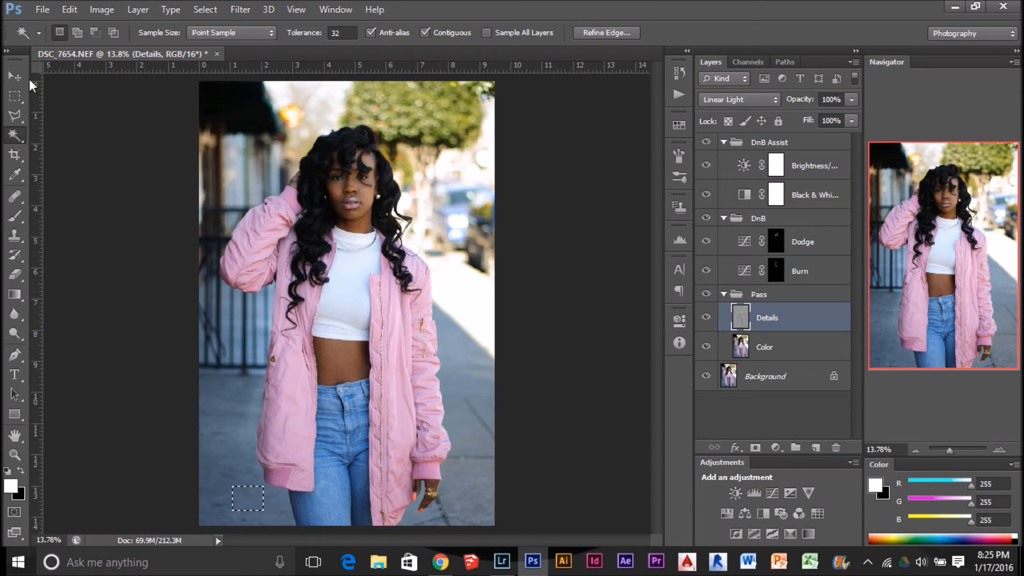
key("ctrl+d")
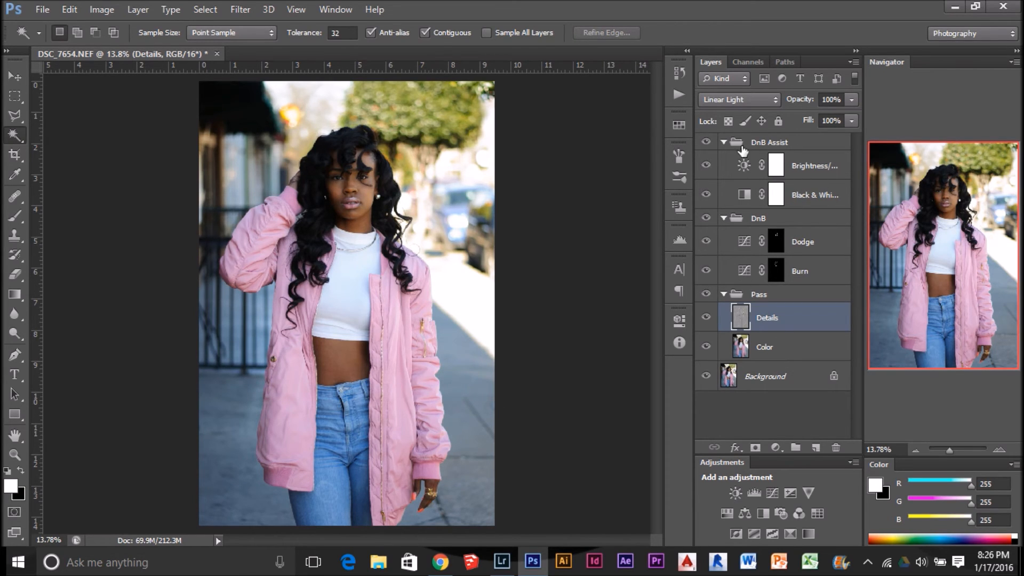
- Add a new empty layer above the DnB Assist group at the top of the layer stack
left_click(775, 141)
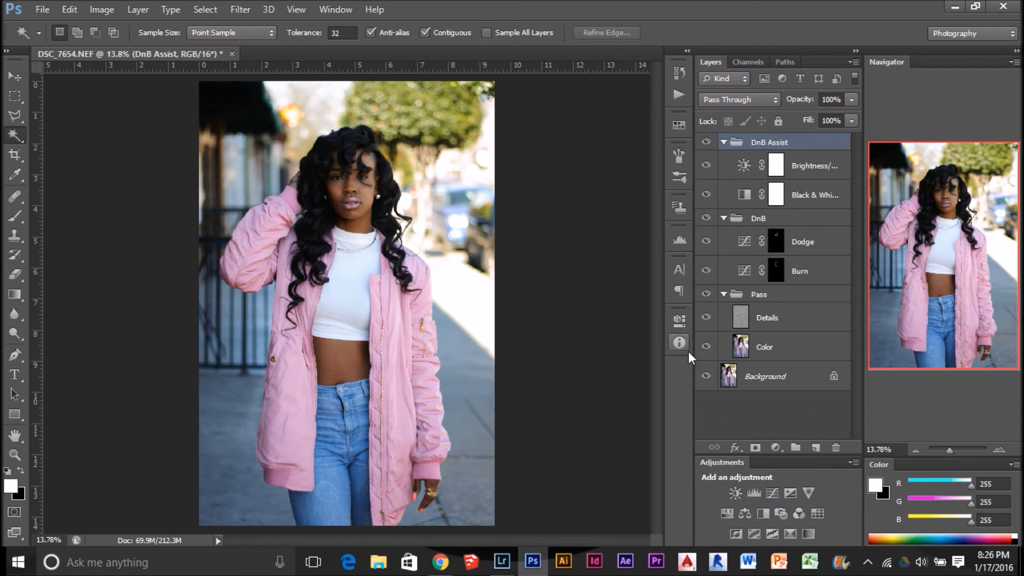
left_click(814, 447)
left_click_drag(785, 169, 781, 134)
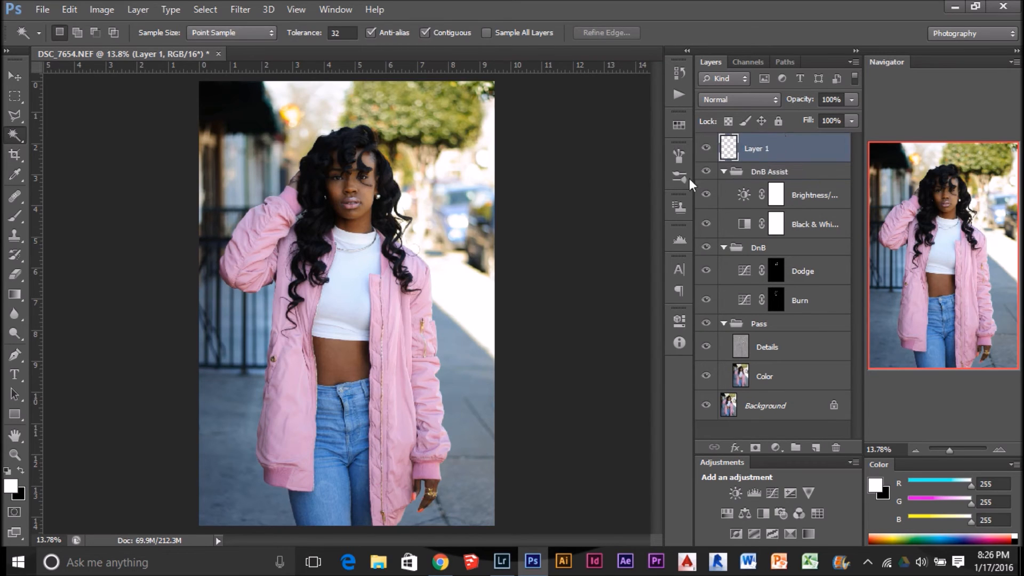
- Draw a reversed white-to-transparent radial gradient outward from the woman's white top on the new layer and set the layer opacity to 20%
key("g")
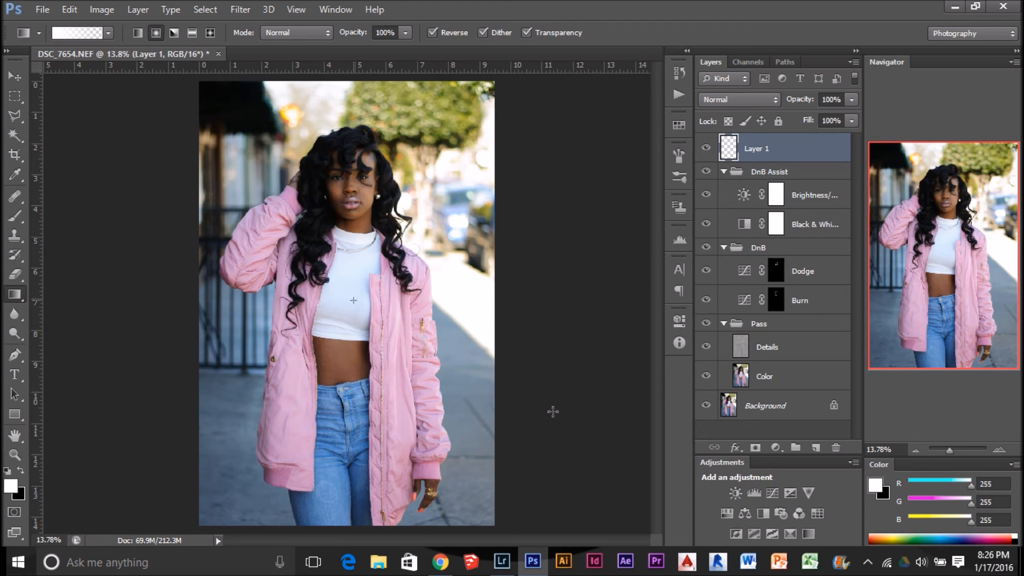
left_click_drag(353, 300, 848, 507)
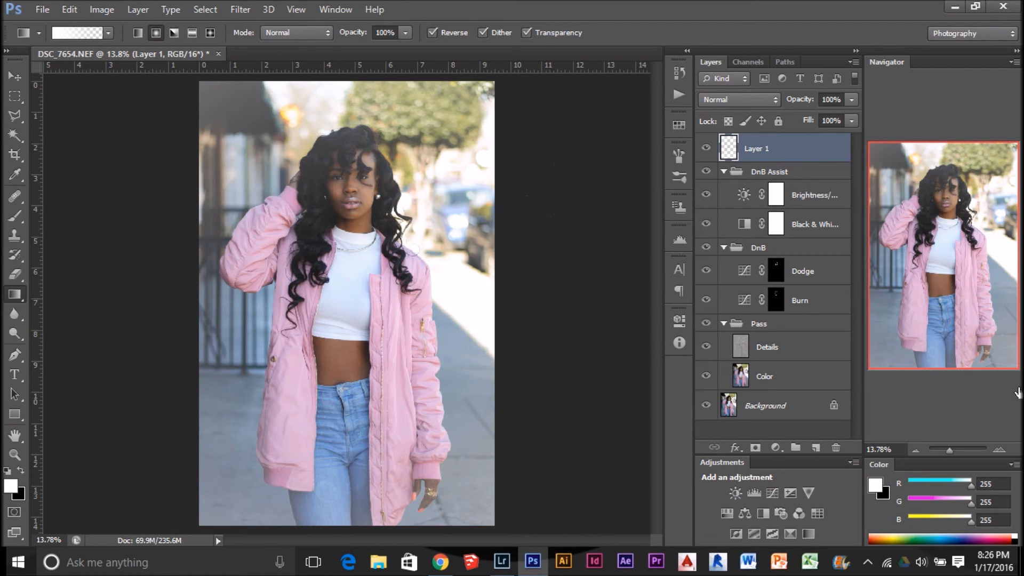
left_click(831, 100)
key("Return")
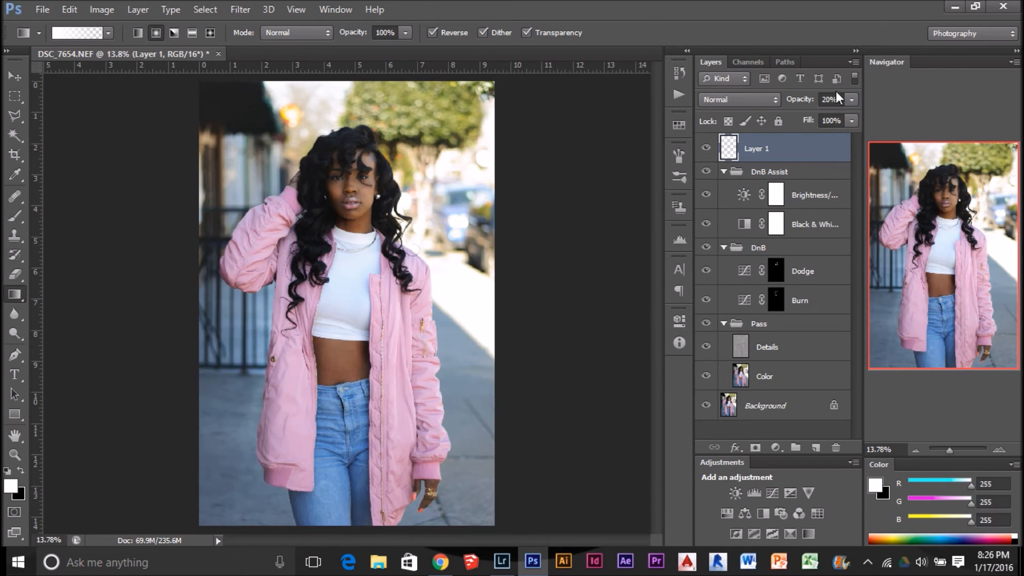
- Try the white gradient layer at 50% and 25% opacity
left_click(820, 99)
type("50")
key("Return")
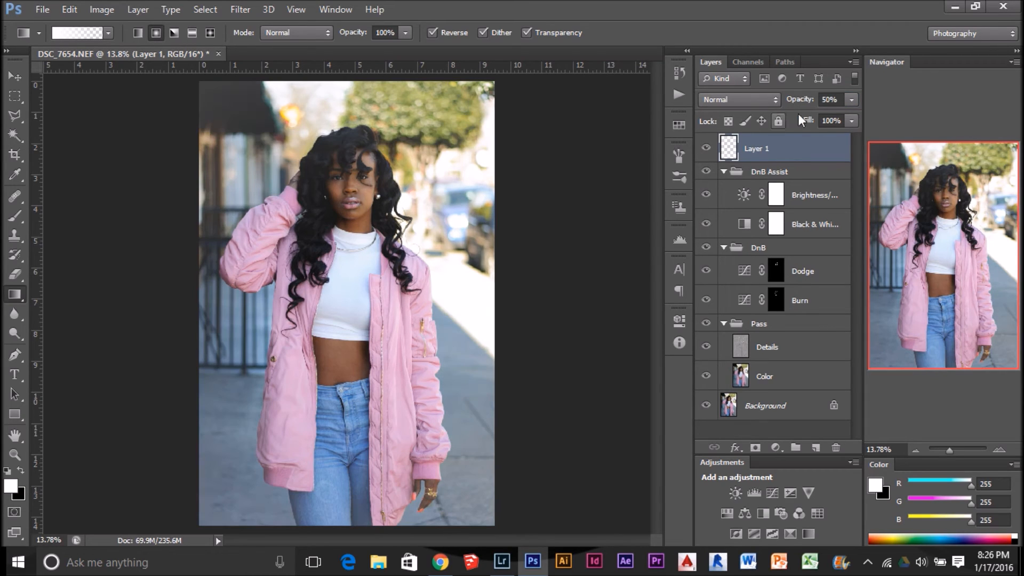
left_click(824, 99)
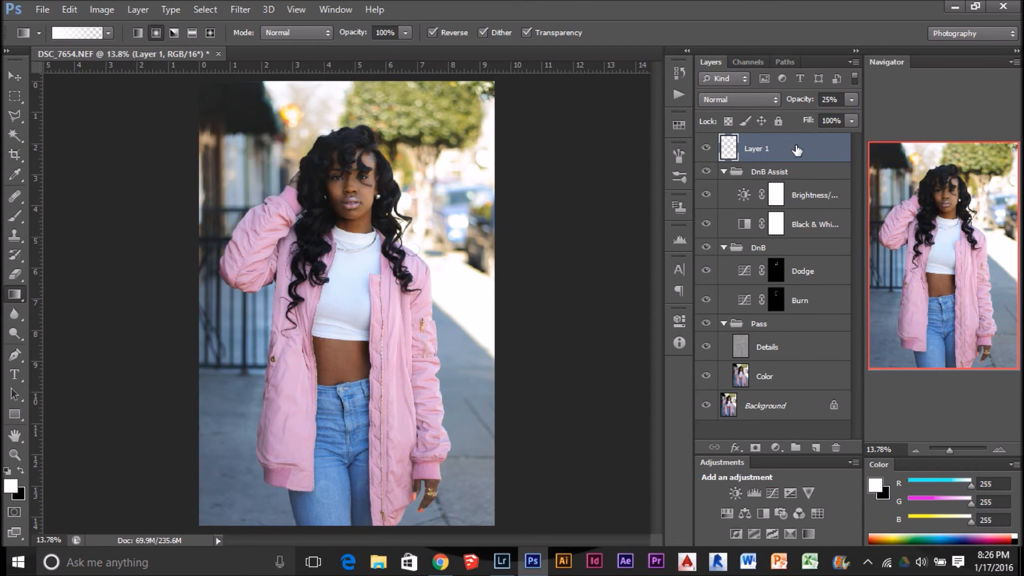
- Try the gradient layer between the DnB and Pass groups, compare it on and off, and delete it
left_click_drag(797, 150, 791, 320)
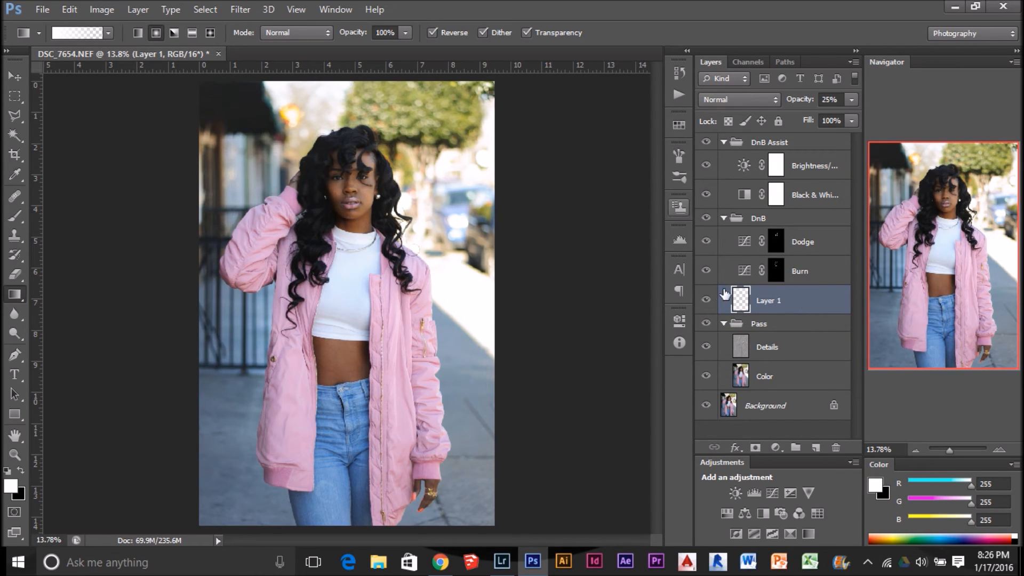
left_click(707, 300)
left_click(707, 300)
key("Delete")
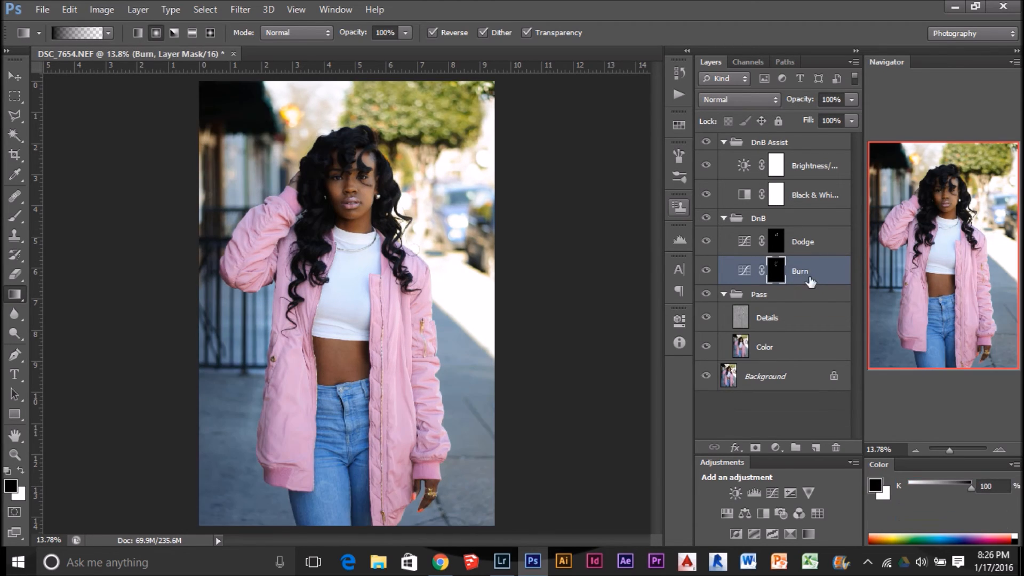
- Collapse the DnB and DnB Assist groups and add a new empty layer above DnB Assist
left_click(724, 218)
left_click(724, 142)
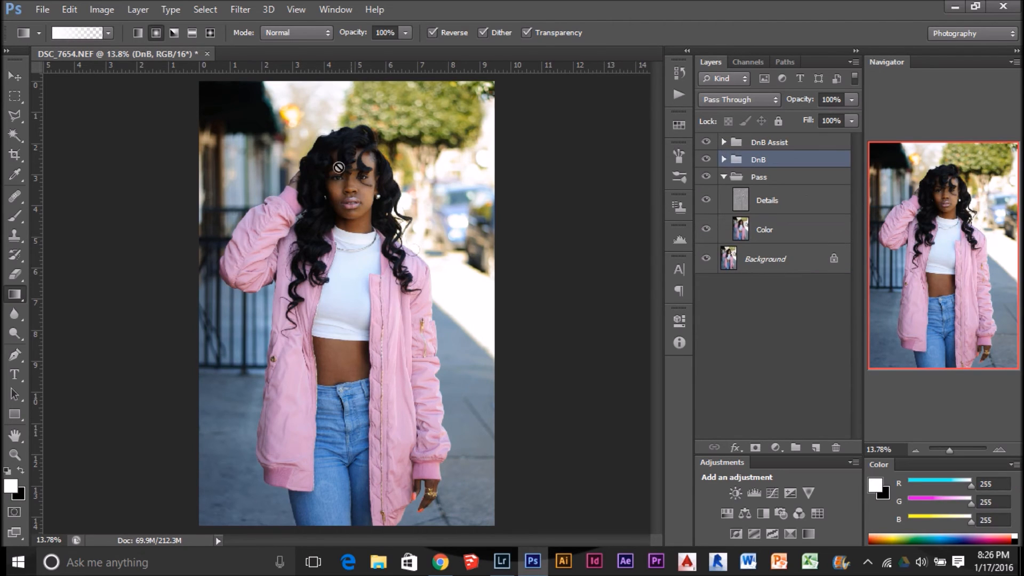
left_click(802, 142)
left_click(816, 448)
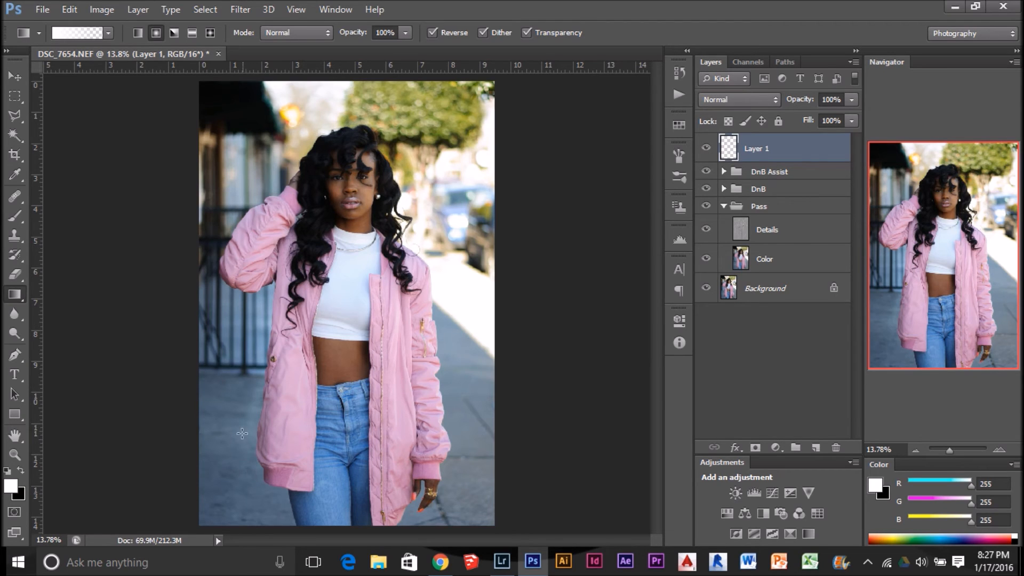
- Choose the 876 px Winfrey logo brush for the Brush tool and reduce its size to 500 px
key("b")
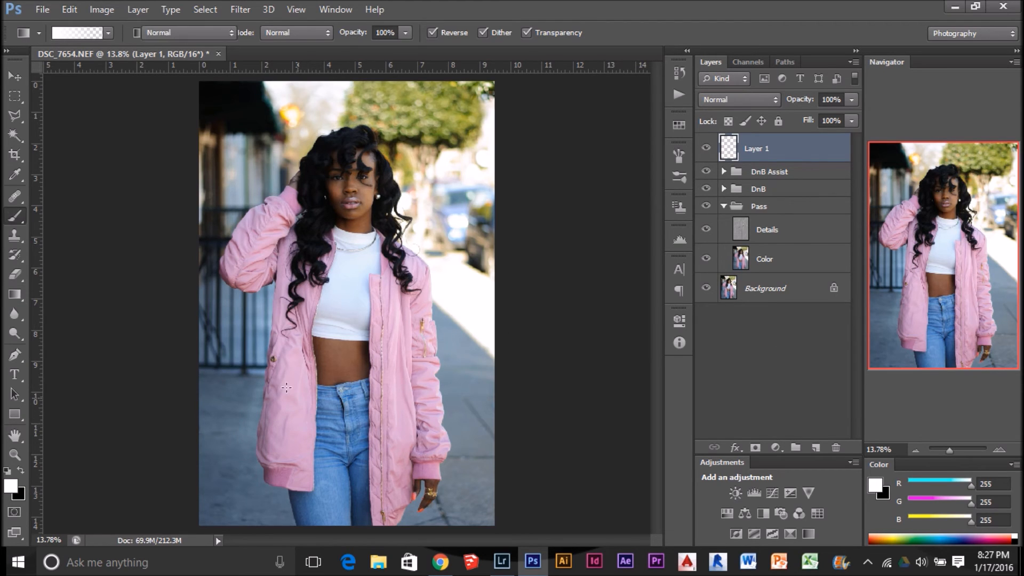
right_click(312, 423)
left_click_drag(425, 413, 432, 455)
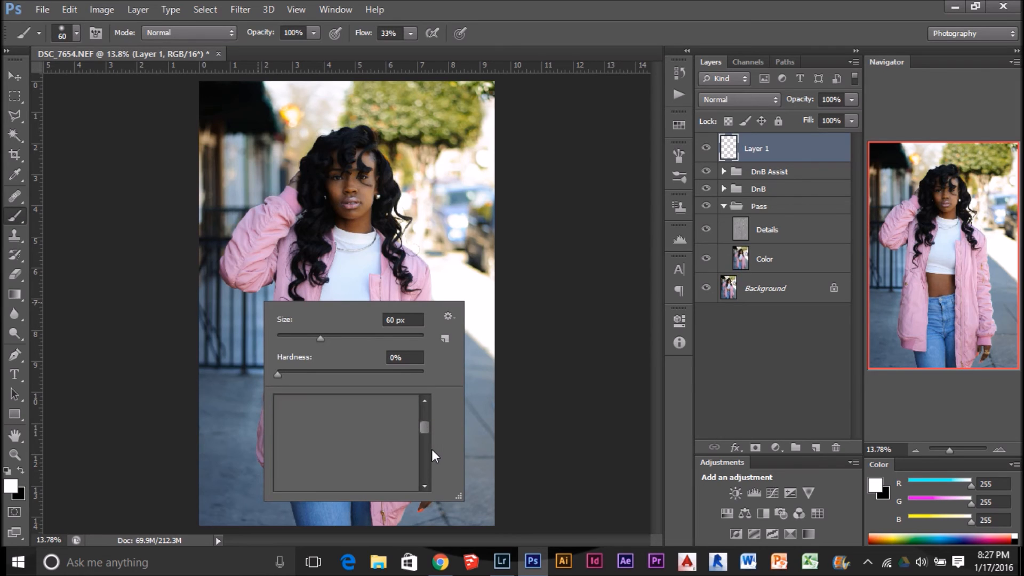
left_click(381, 478)
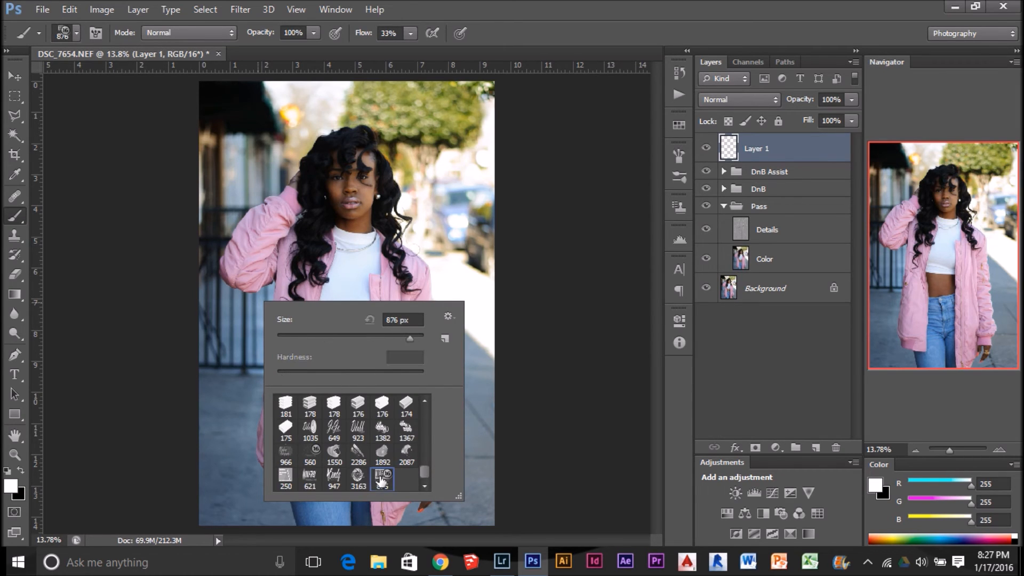
key("Return")
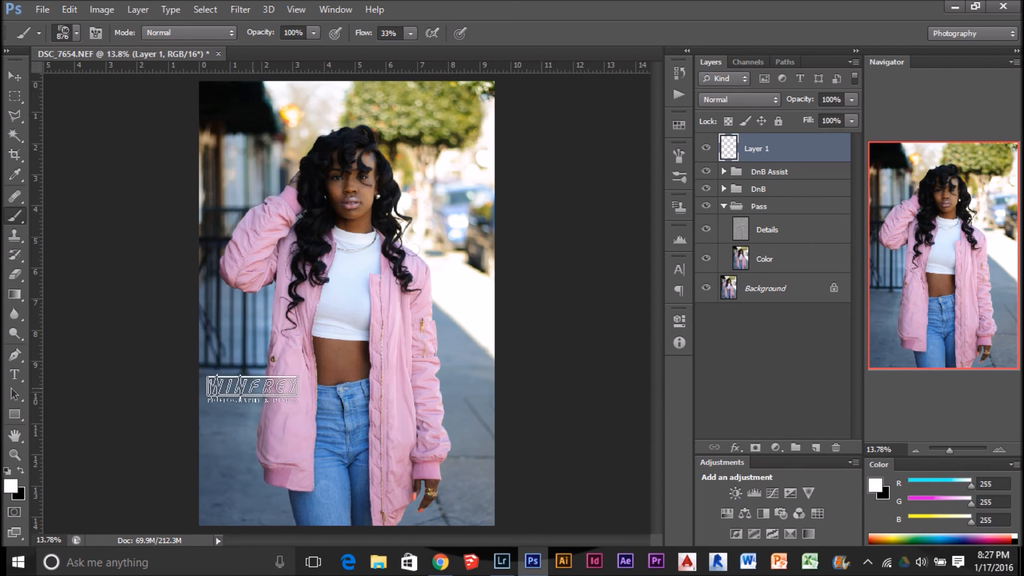
key("bracketleft")
key("bracketleft")
key("bracketleft")
key("bracketleft")
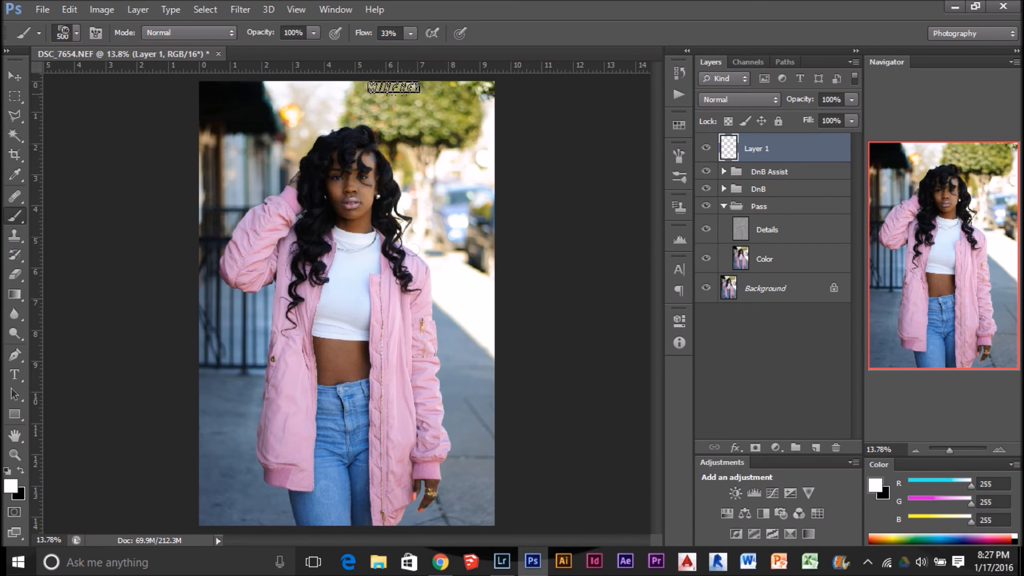
- Set the brush flow to 100% and try a white logo stamp over the fence beside the jacket, undoing it
left_click_drag(365, 33, 460, 33)
left_click(232, 353)
key("ctrl+z")
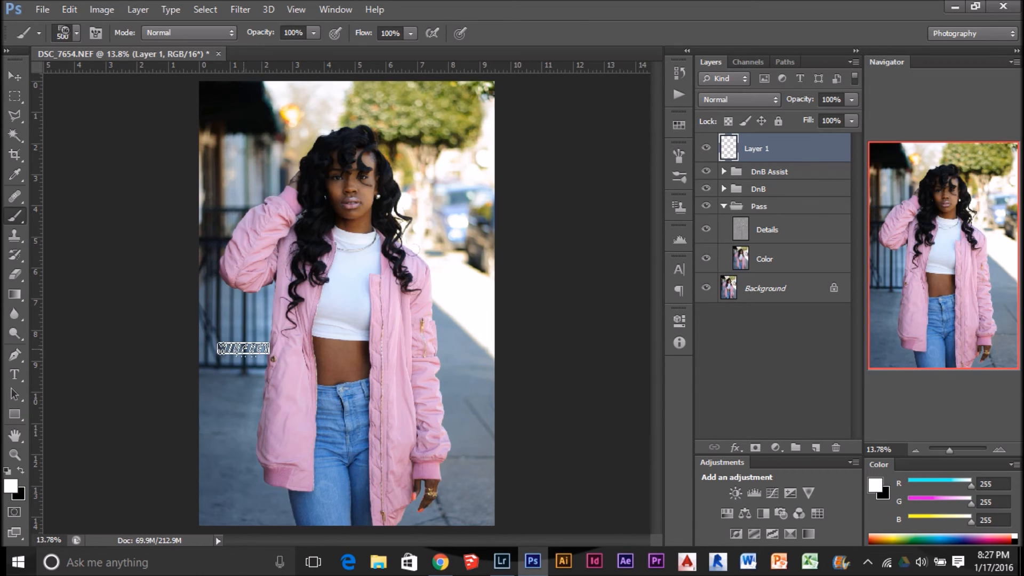
- Check the logo placement on DSC_7654-Edit.tif in Lightroom, and back in Photoshop stamp the logo in black beside the jacket sleeve on the pavement side
left_click(503, 562)
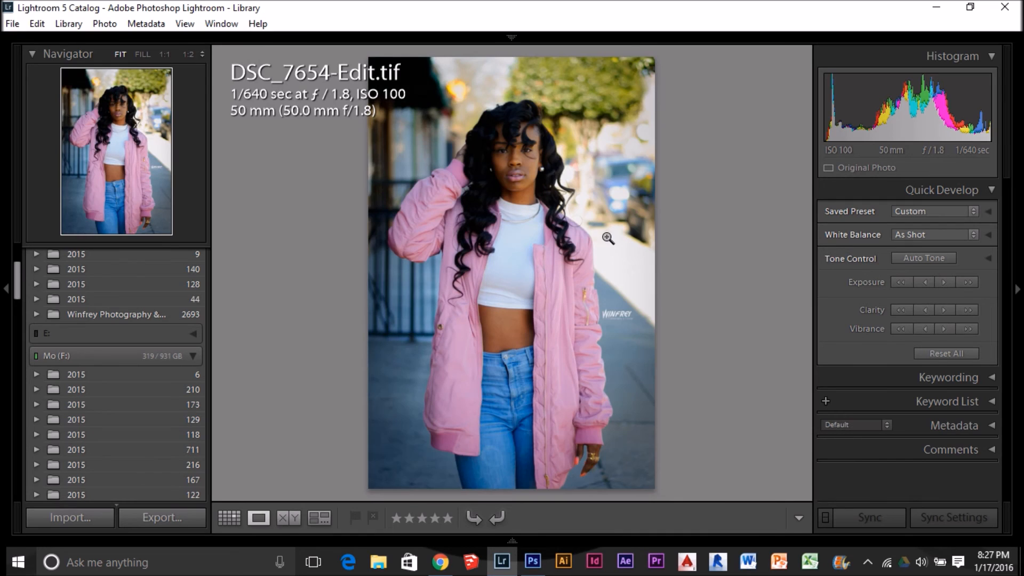
left_click(532, 561)
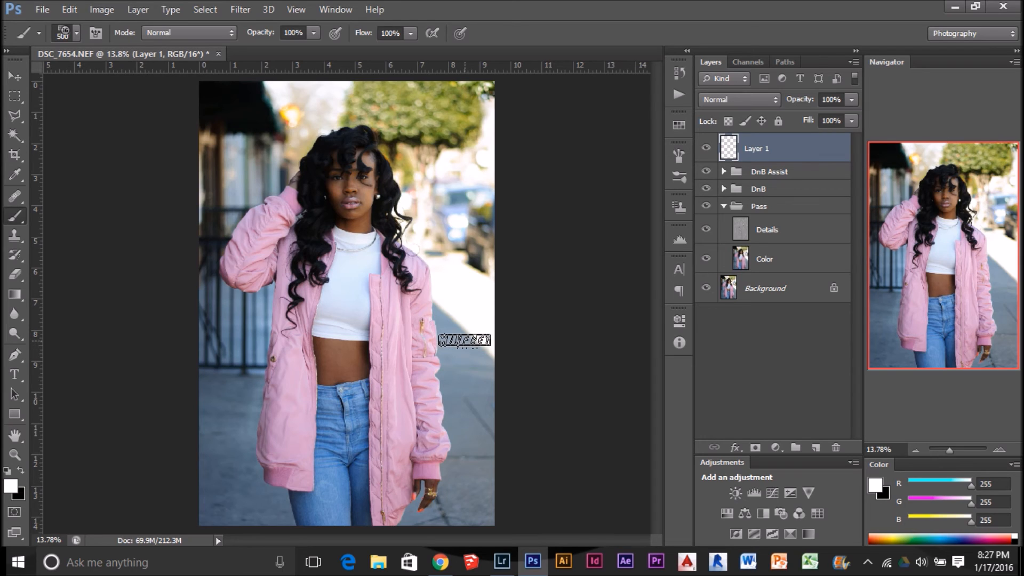
key("x")
left_click(464, 340)
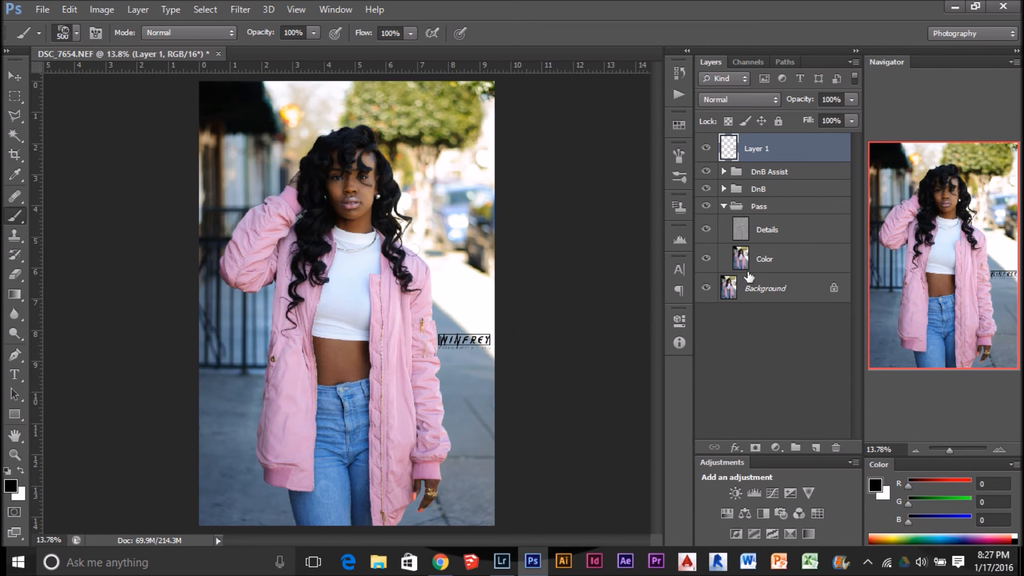
- Save the retouched, watermarked portrait in Photoshop
left_click(502, 562)
left_click(502, 561)
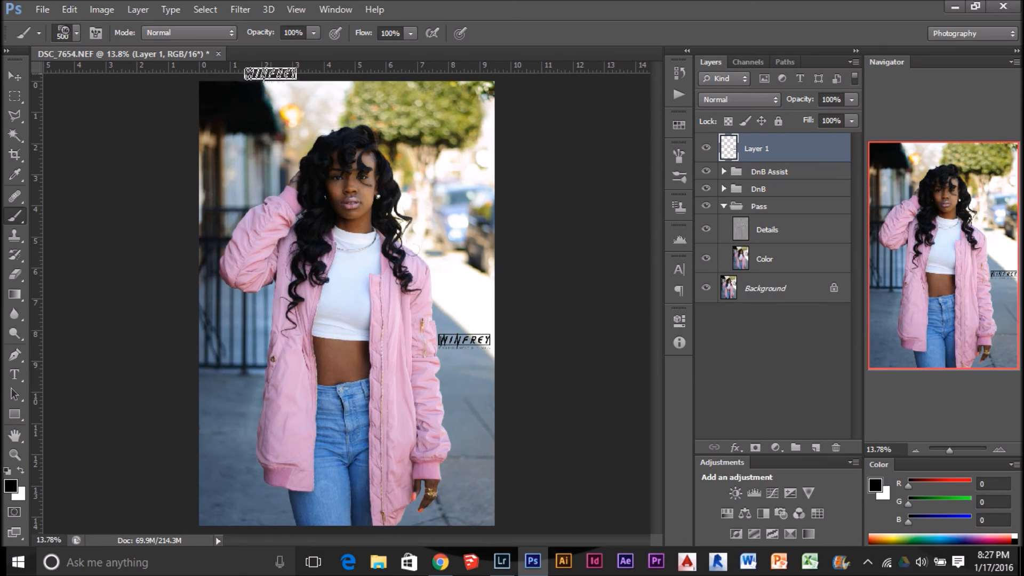
key("ctrl+s")
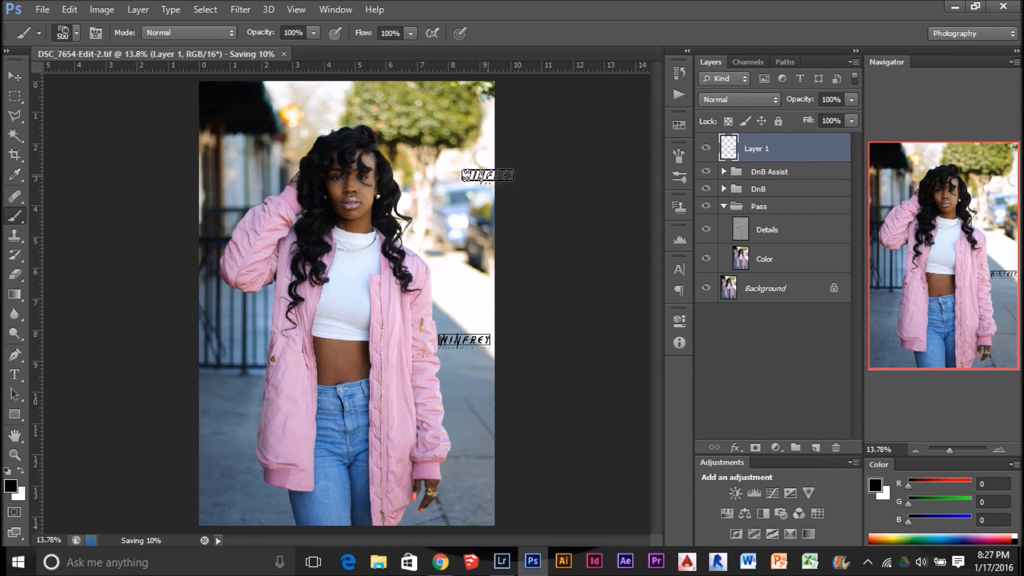
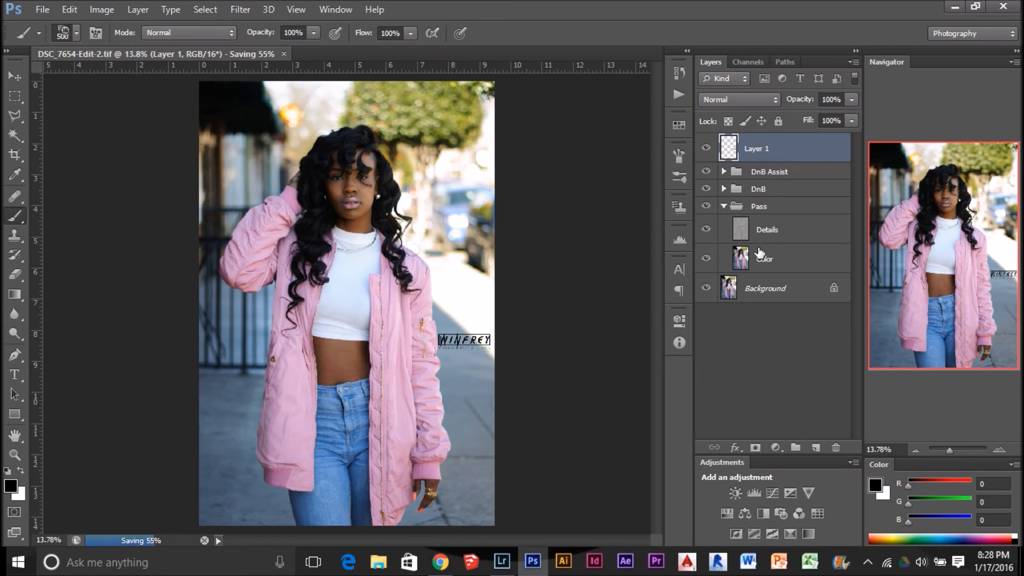
- Switch to Lightroom's photo grid and select all three stacked versions of DSC_7654
left_click(506, 564)
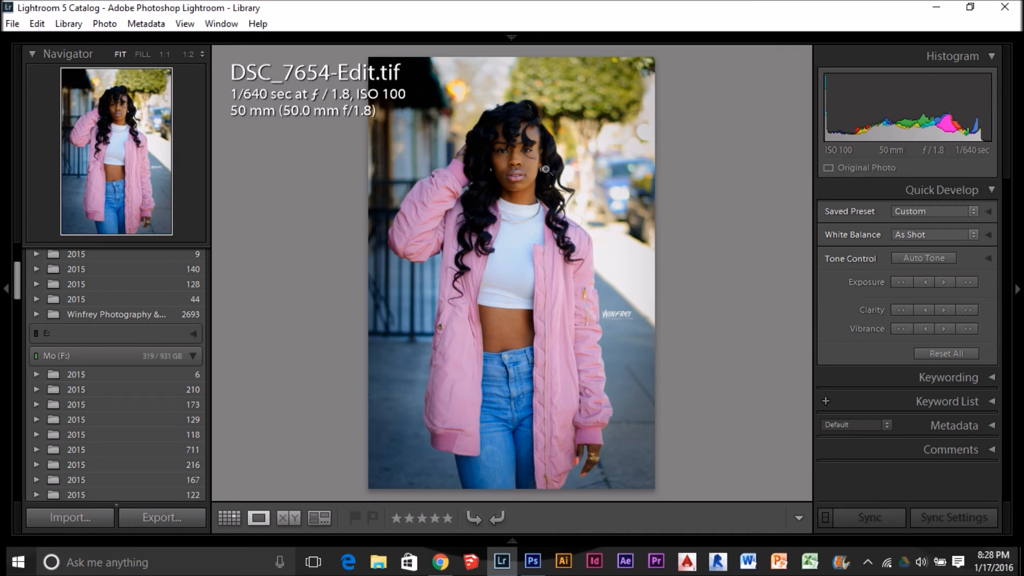
key("g")
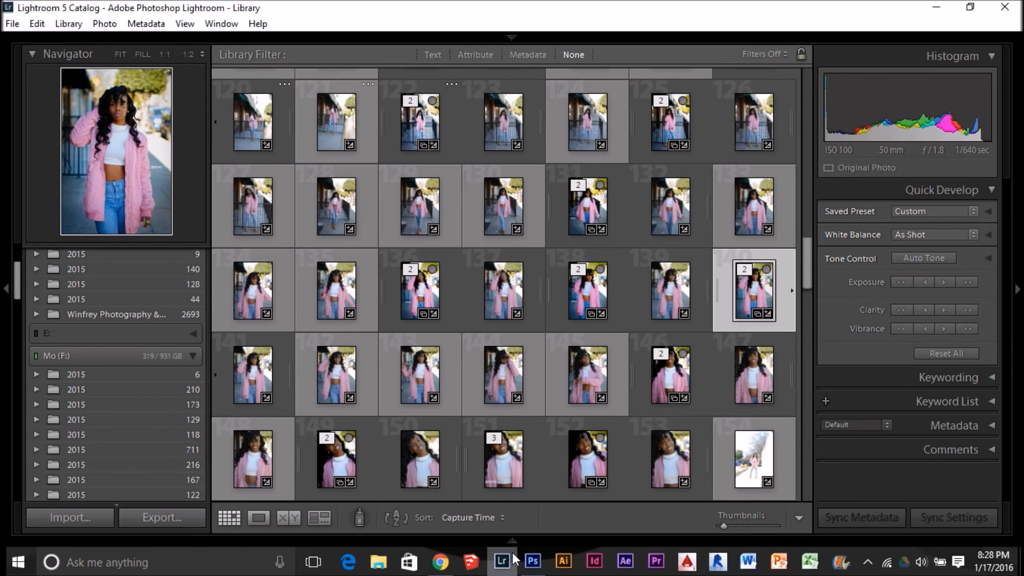
left_click(532, 562)
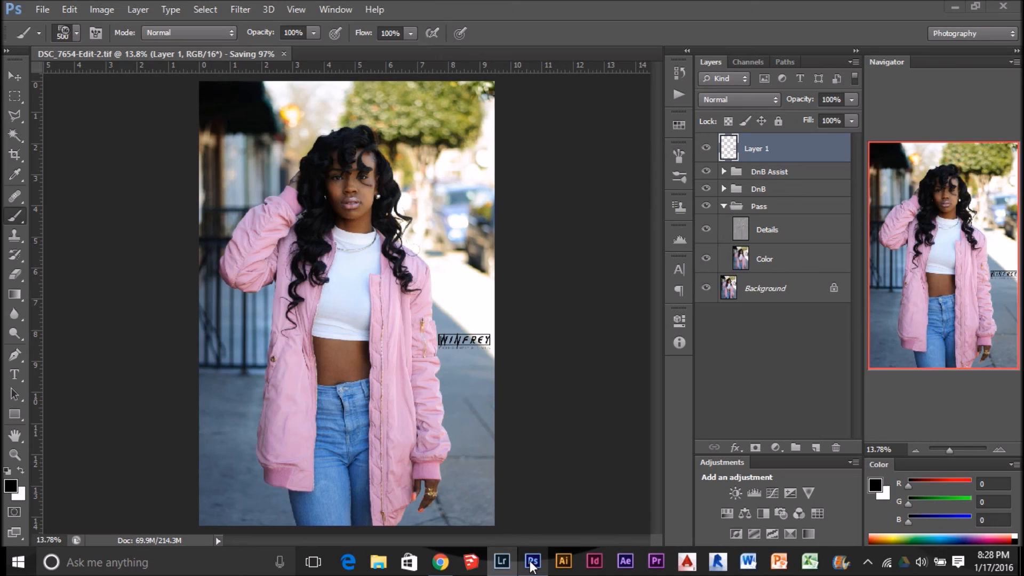
left_click(502, 561)
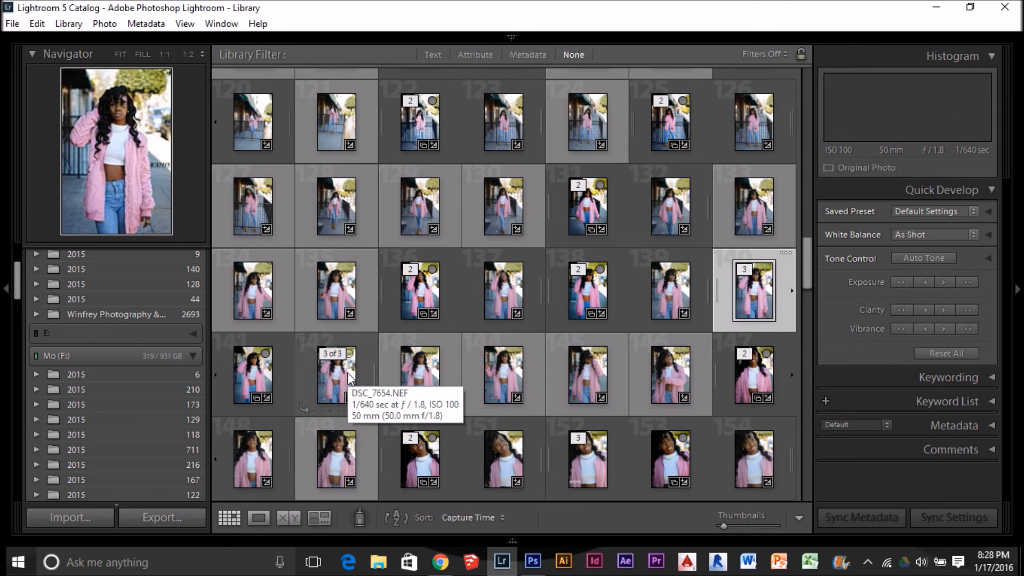
left_click(353, 367, "shift")
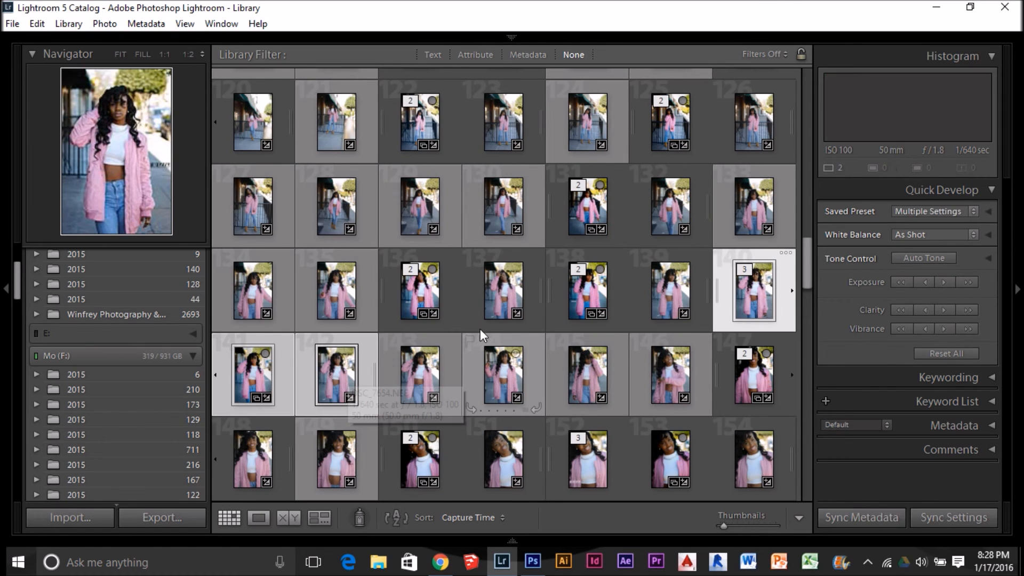
- Compare the three selected versions side by side in Survey view with both side panels hidden
key("n")
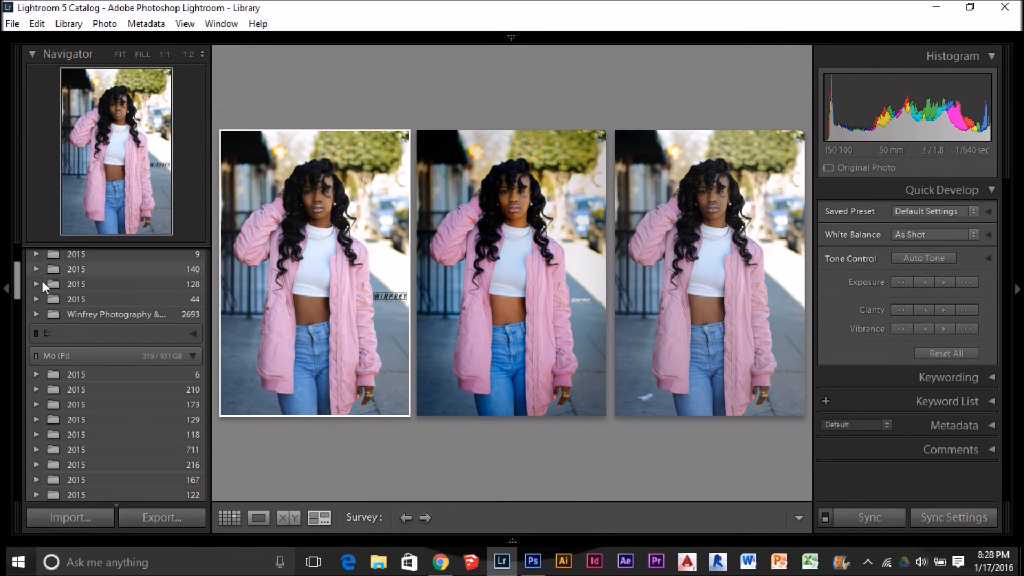
key("F7")
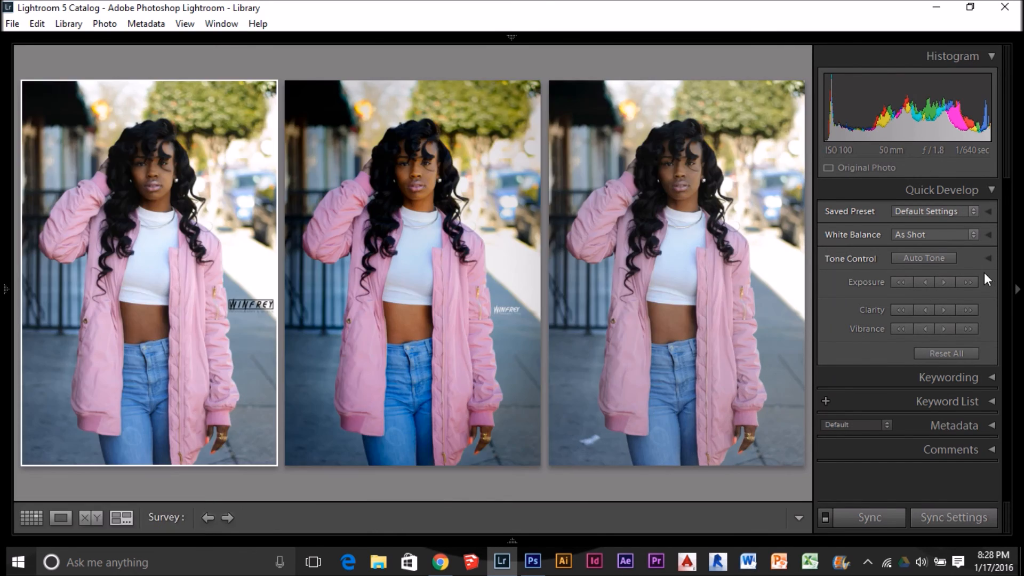
left_click(1018, 291)
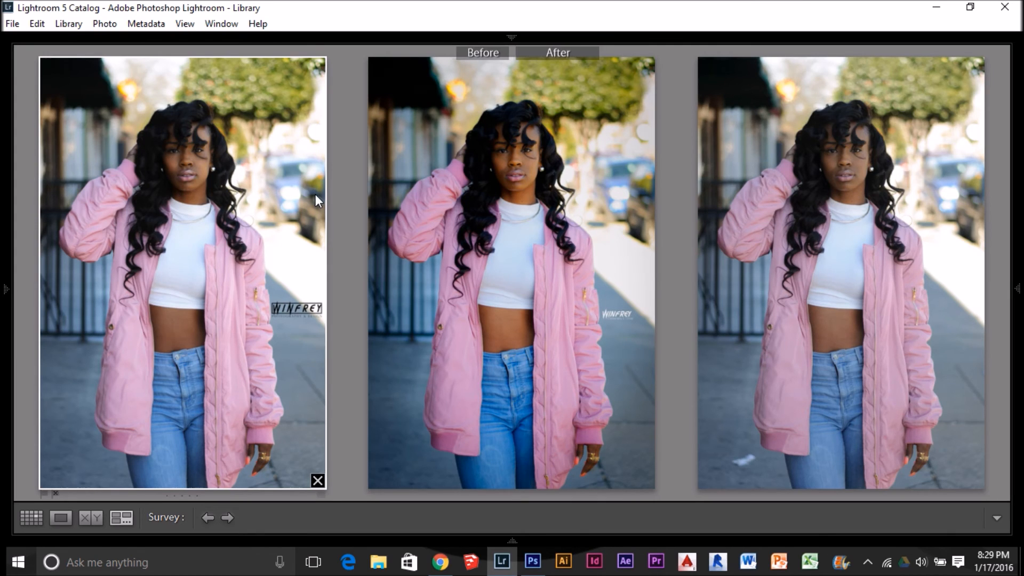
- Open DSC_7654-Edit-2.tif for developing, turn off Auto Sync and set its Saturation to +21
key("d")
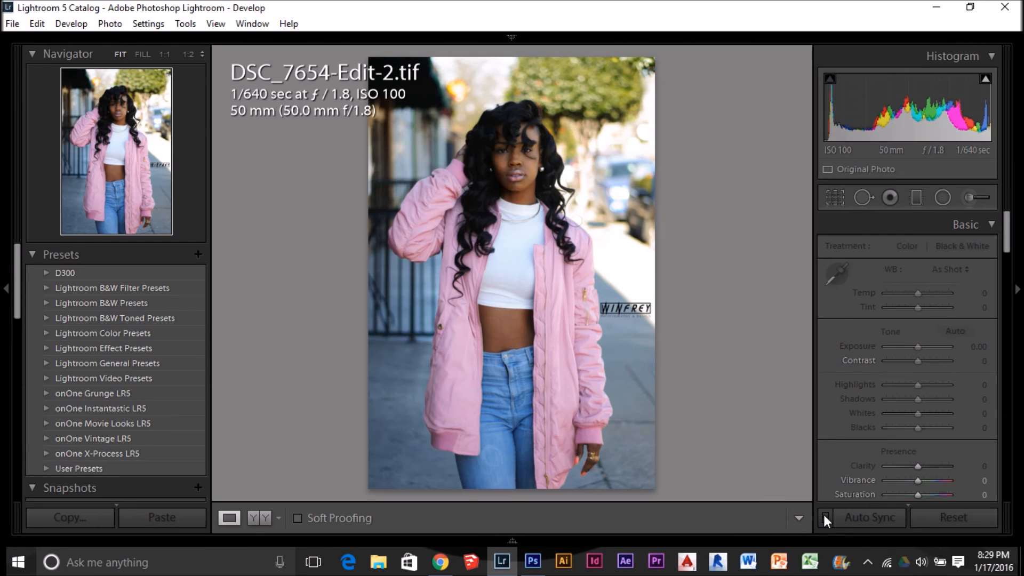
left_click(824, 514)
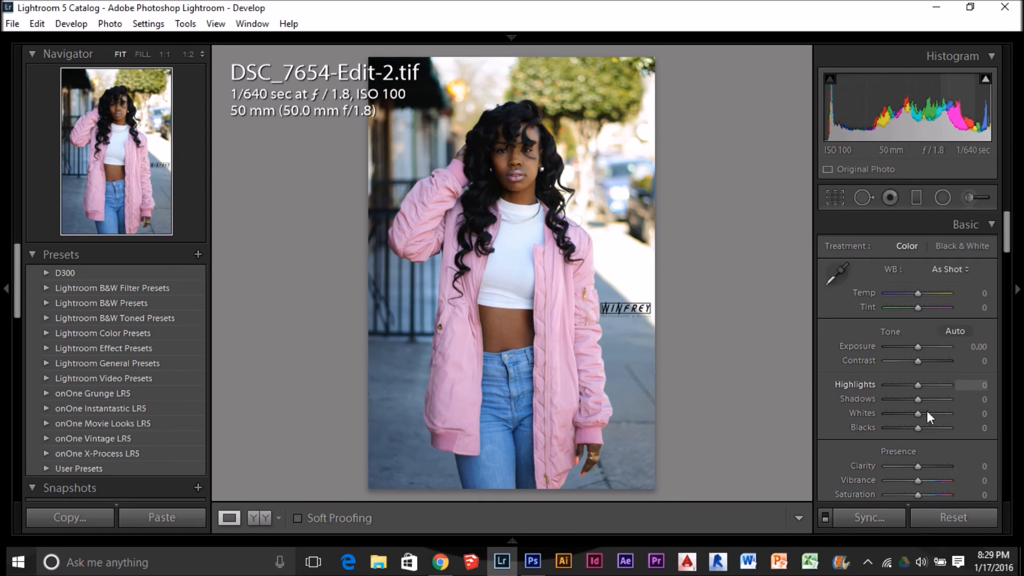
left_click(924, 494)
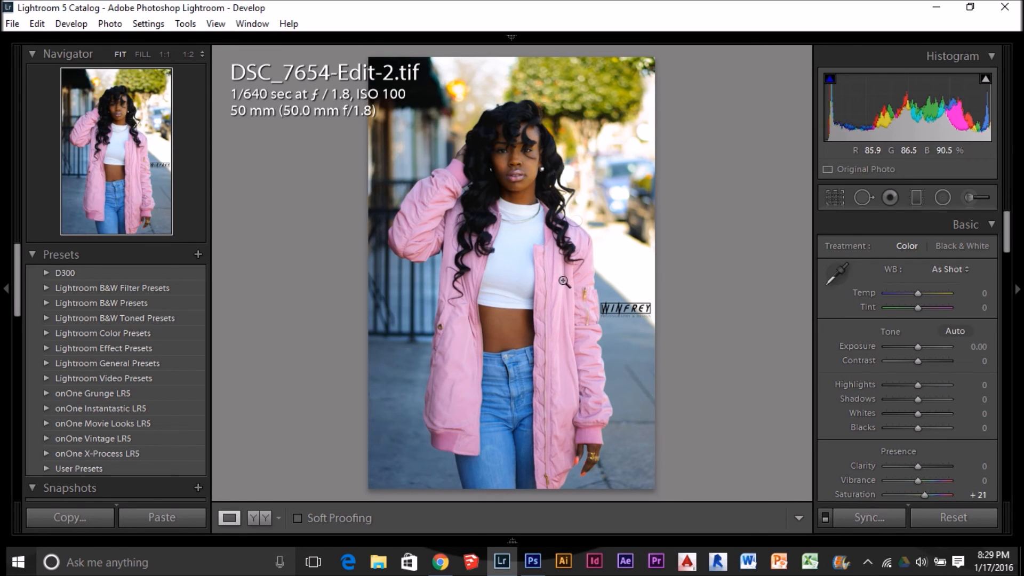
- Compare the more saturated DSC_7654-Edit-2.tif with the other two versions in Survey view and examine it alone in Loupe view
key("e")
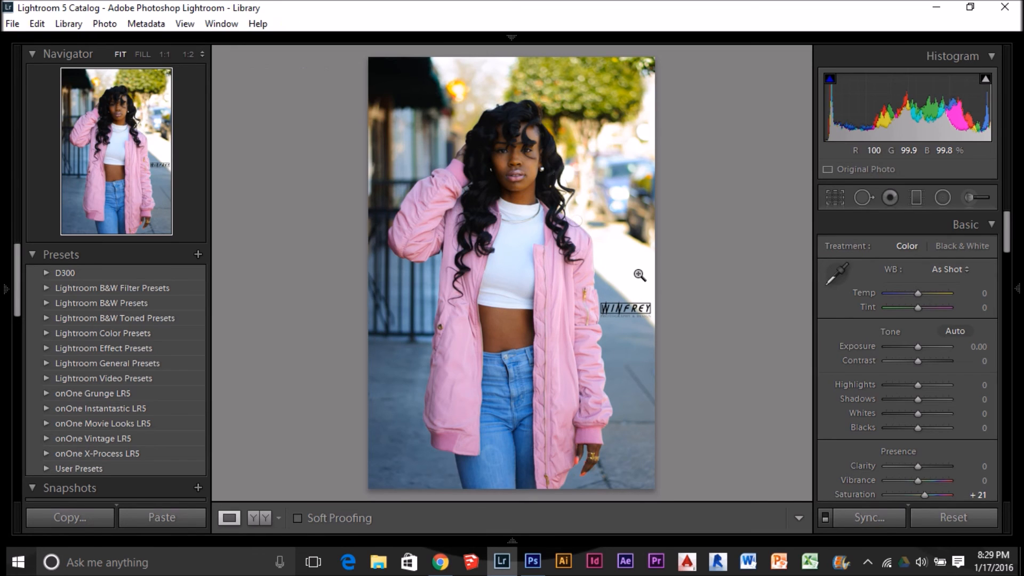
key("Tab")
key("n")
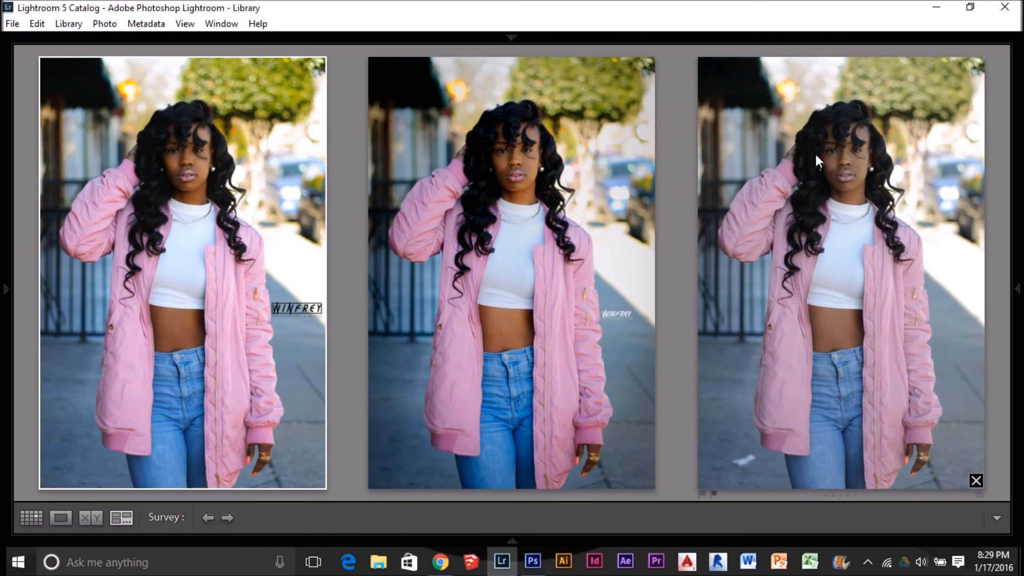
double_click(179, 164)
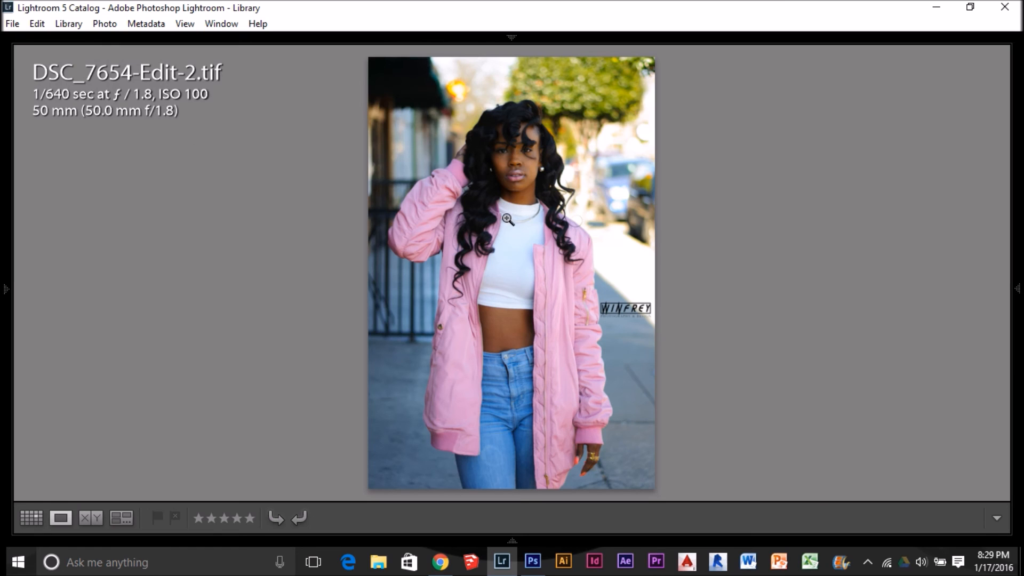
key("n")
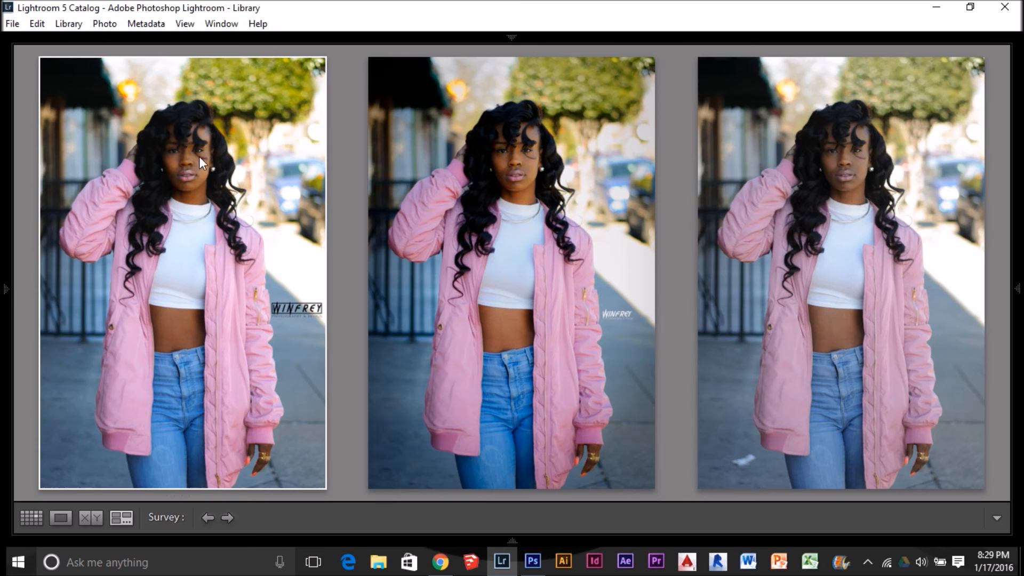
- Return DSC_7654-Edit-2.tif to the Develop module and set its Contrast to +24
key("d")
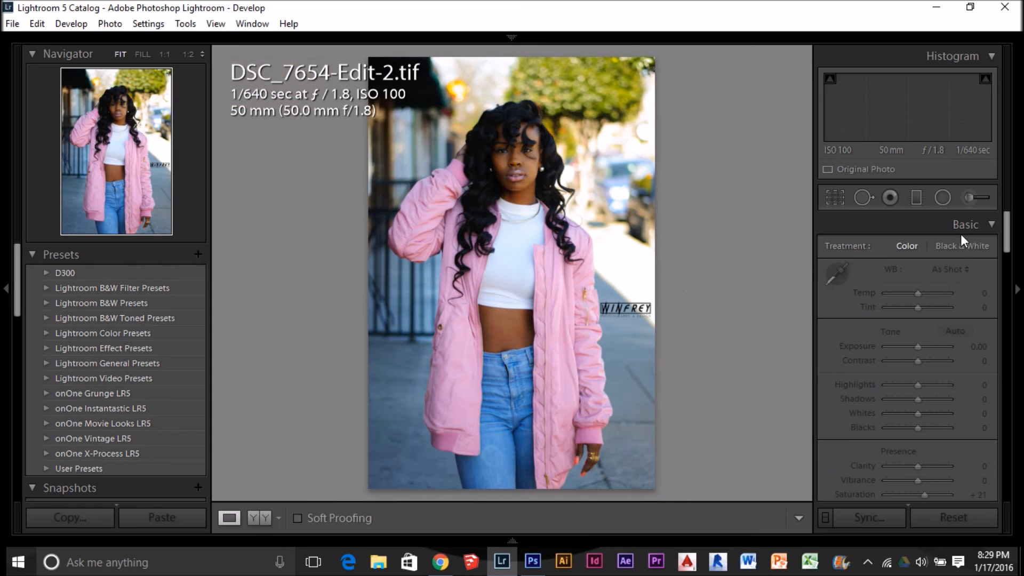
left_click(926, 361)
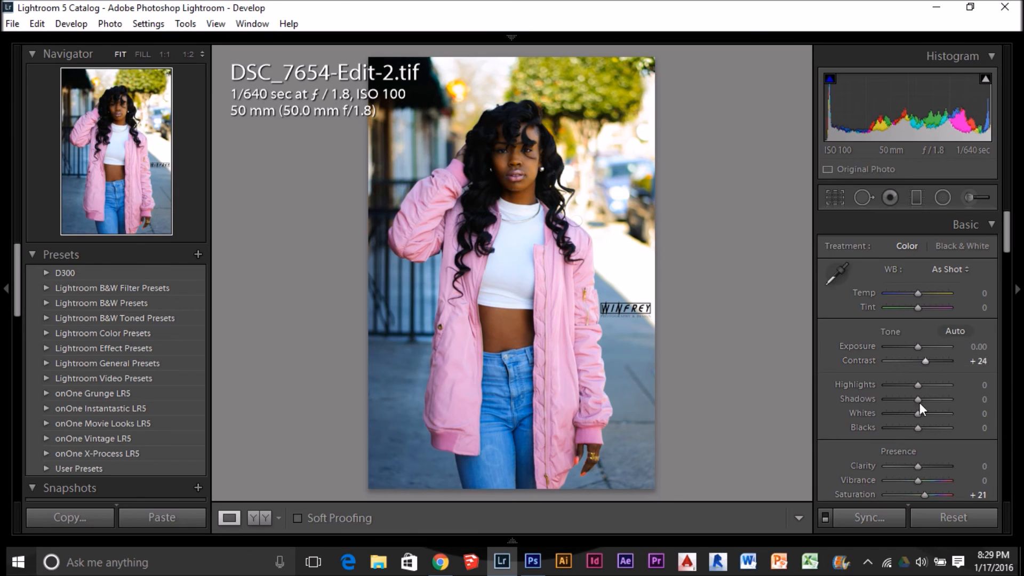
- Set the photo's Shadows to +19, Whites to -24, Blacks to -17 and Clarity to +14
left_click(911, 427)
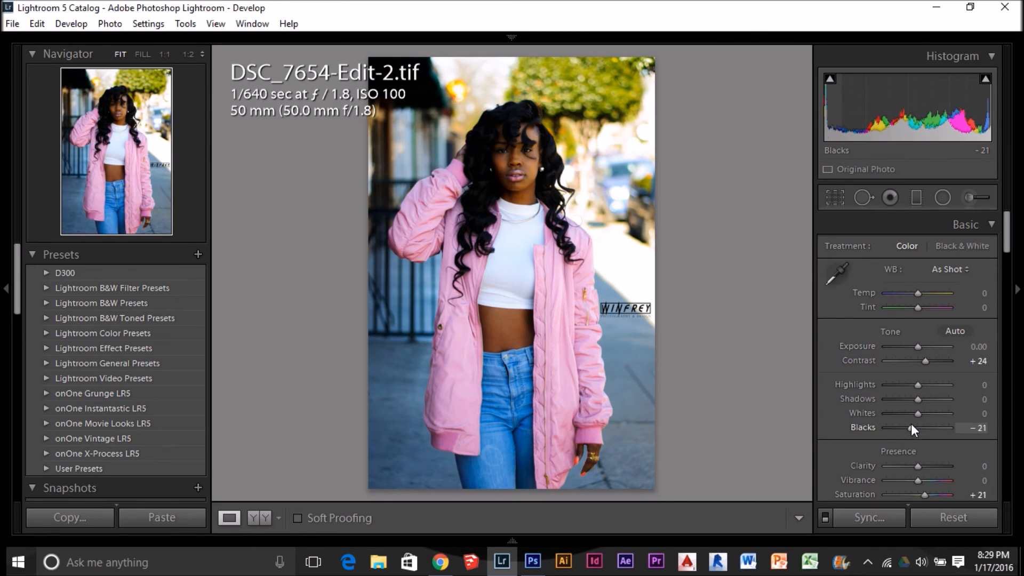
mouse_move(918, 411)
left_mouse_down()
mouse_move(927, 414)
mouse_move(912, 411)
mouse_move(923, 395)
left_mouse_up()
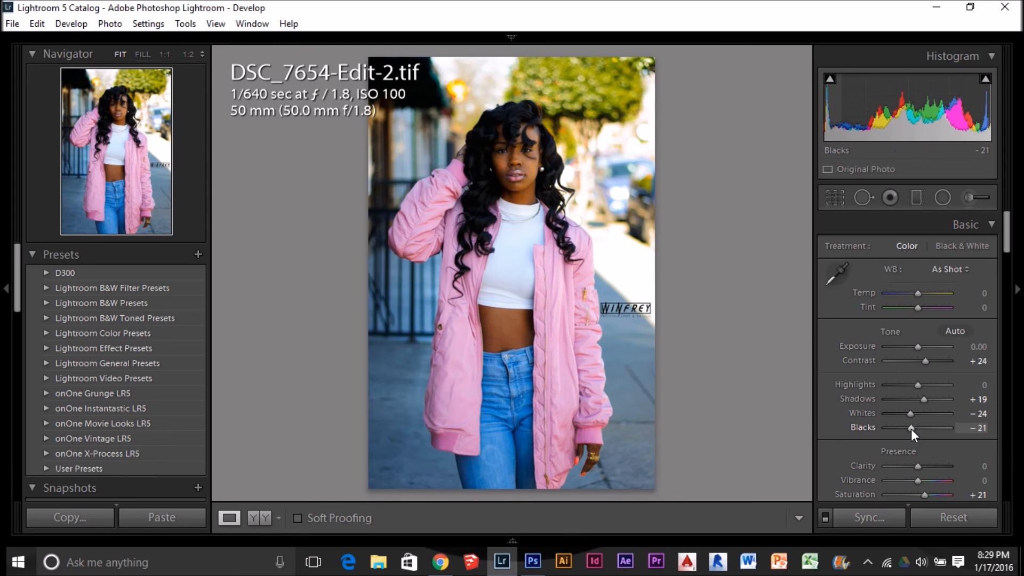
left_click_drag(911, 428, 913, 427)
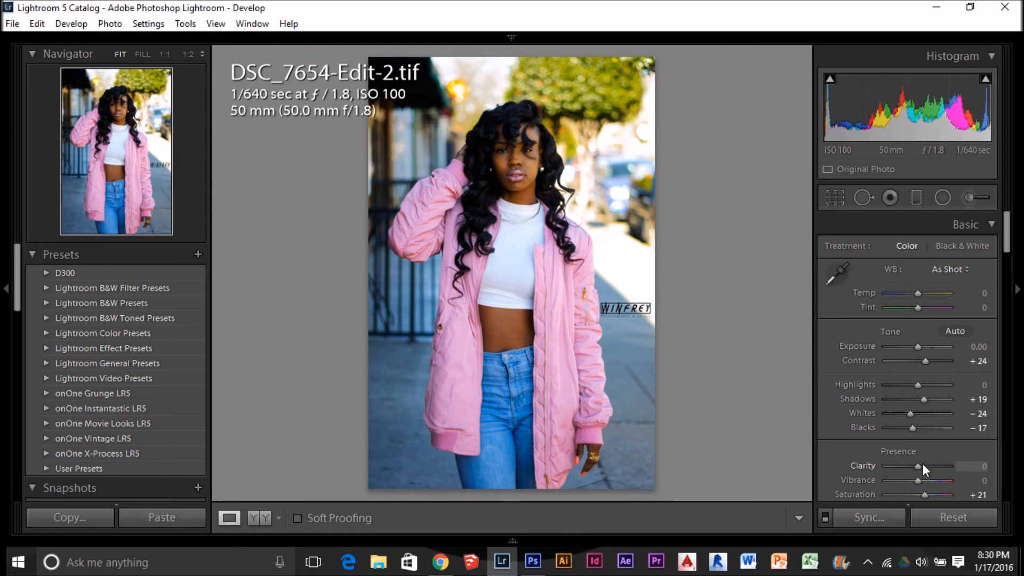
left_click_drag(918, 467, 927, 471)
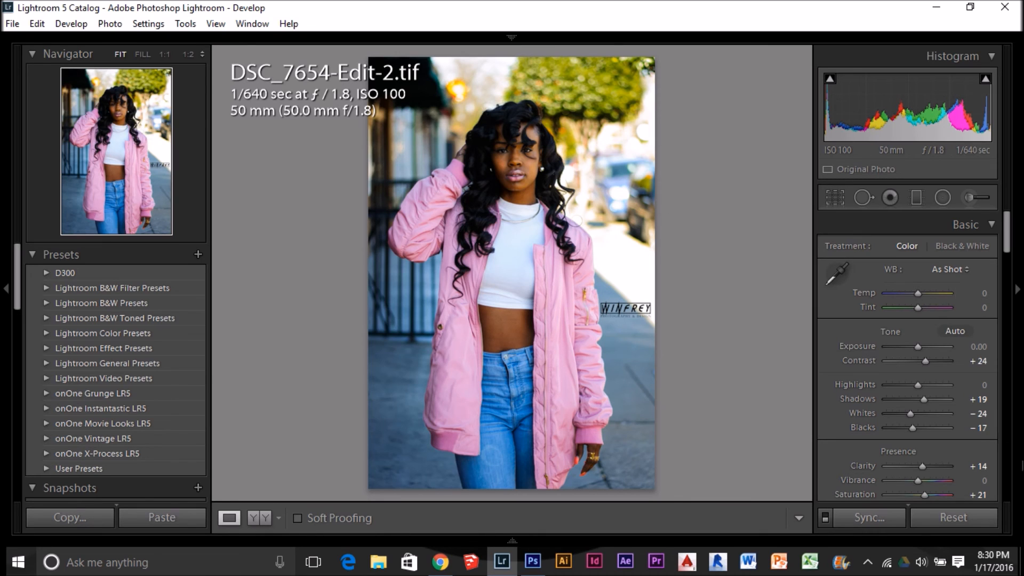
- Try the Medium Contrast point curve in the Tone Curve settings and return the curve to Linear
scroll(939, 316, "down", 3)
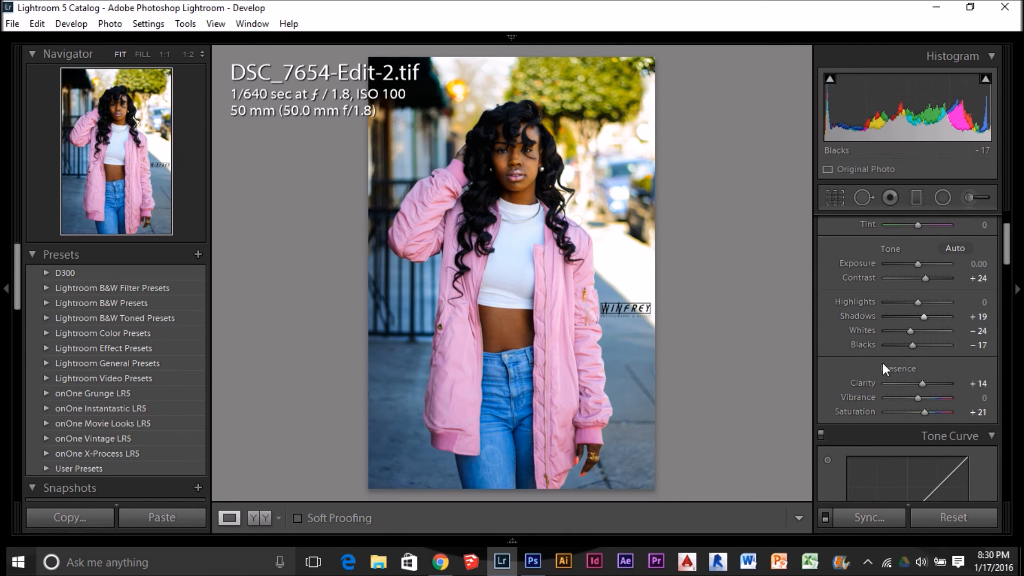
scroll(883, 362, "down", 10)
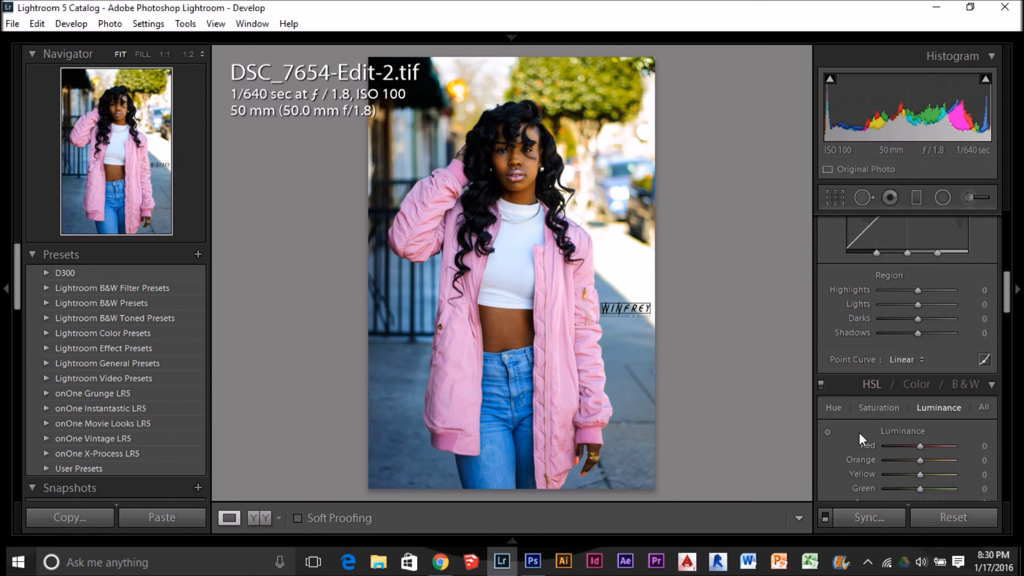
left_click(894, 359)
left_click(889, 388)
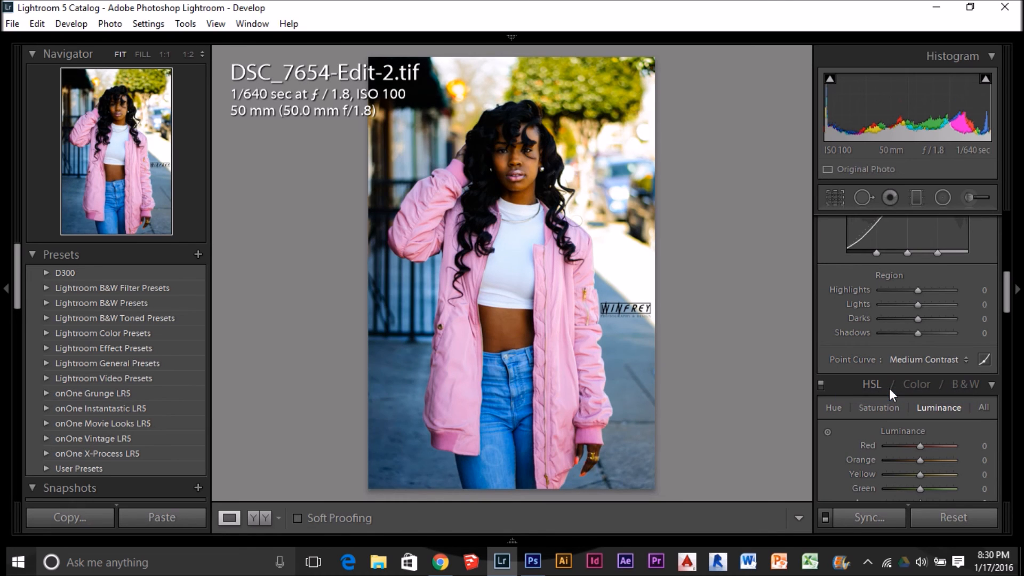
left_click(918, 359)
left_click(894, 374)
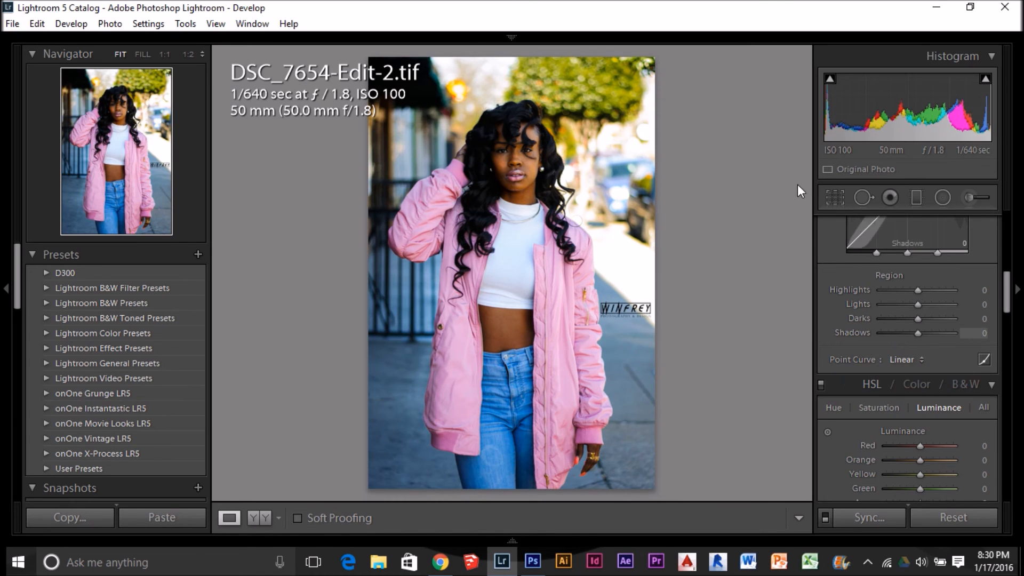
- Compare the adjusted photo with the other two versions in the Library and bring DSC_7654-Edit-2.tif back to the Develop module
key("e")
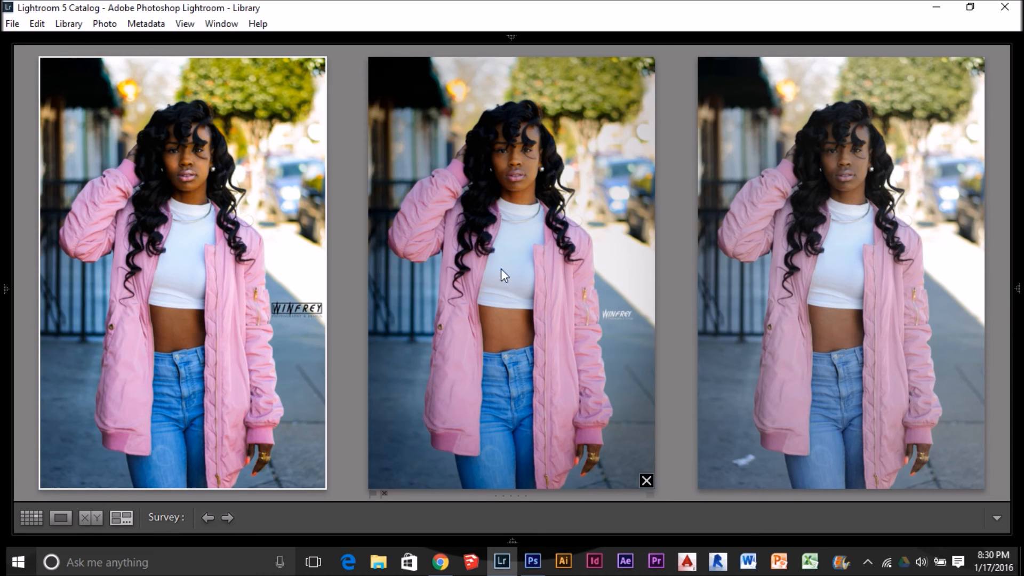
key("g")
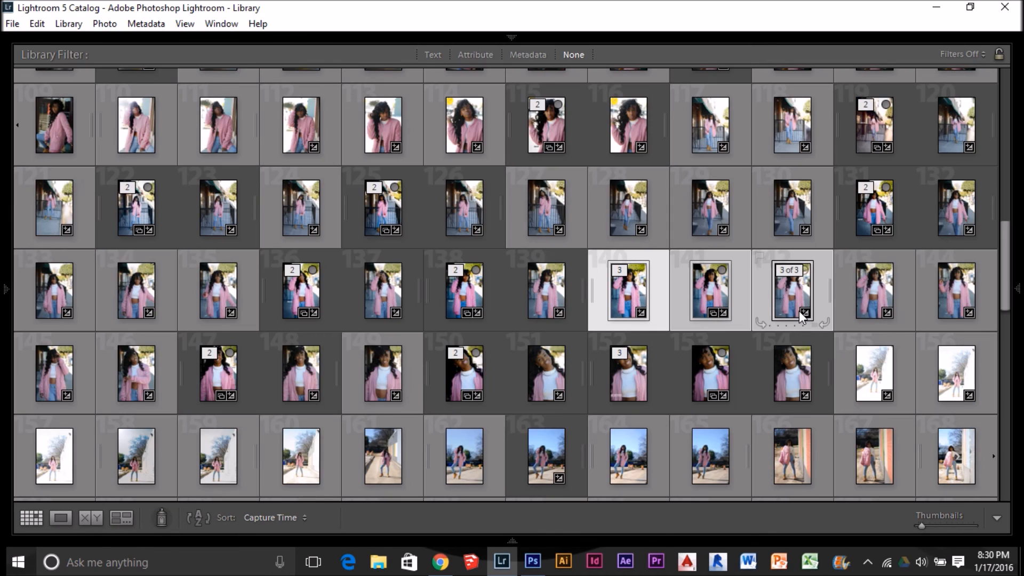
key("d")
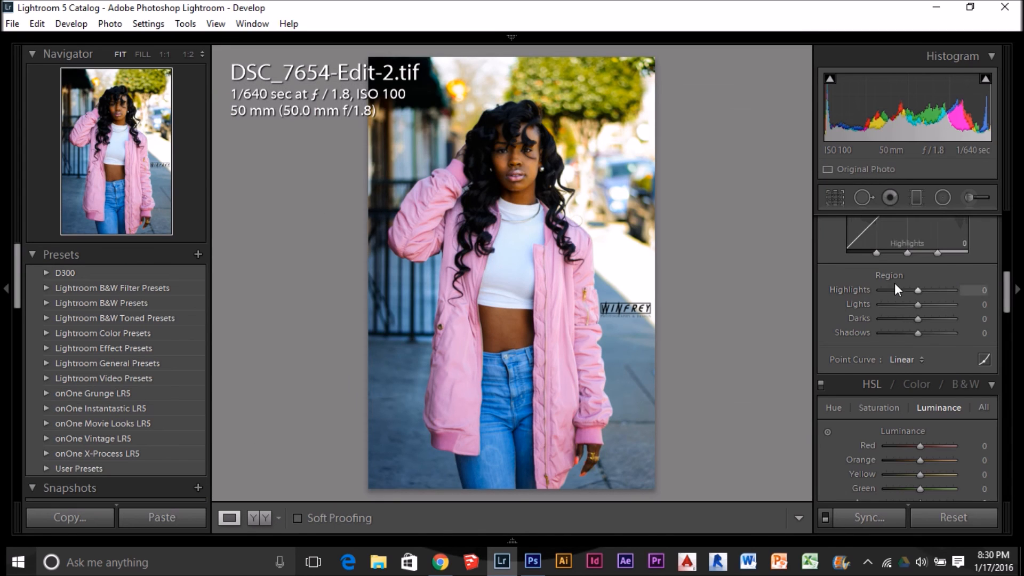
- Set the Tone Curve's Highlights region to -27 and the Basic Highlights adjustment to -48
left_click(907, 290)
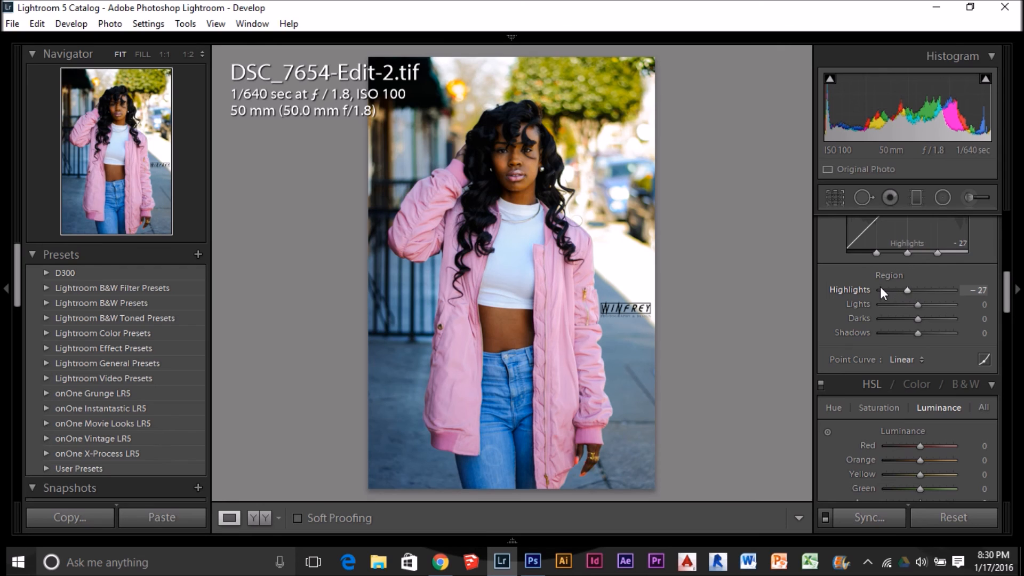
scroll(852, 275, "up", 6)
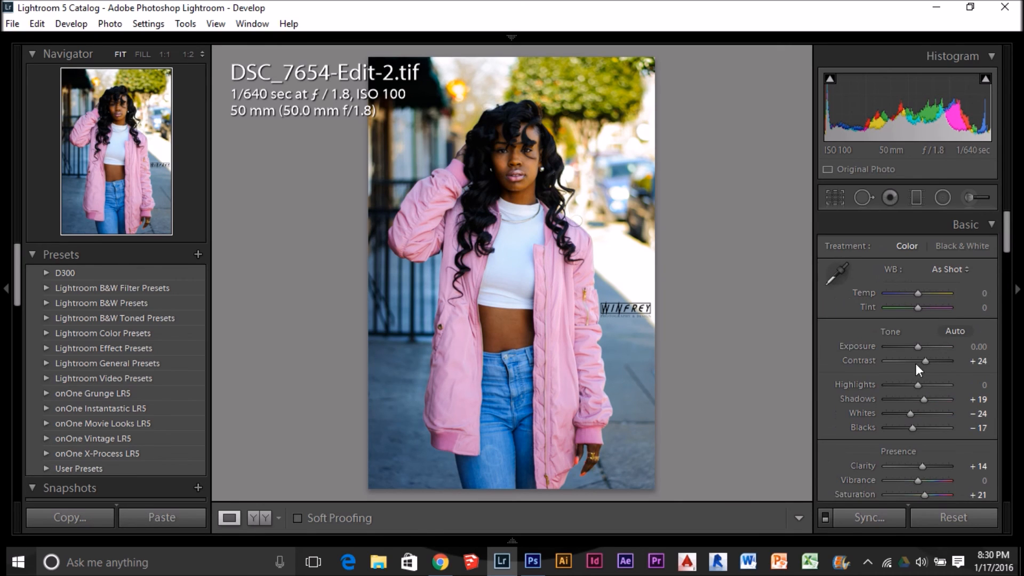
left_click(907, 381)
mouse_move(907, 382)
left_mouse_down()
mouse_move(918, 382)
mouse_move(902, 384)
left_mouse_up()
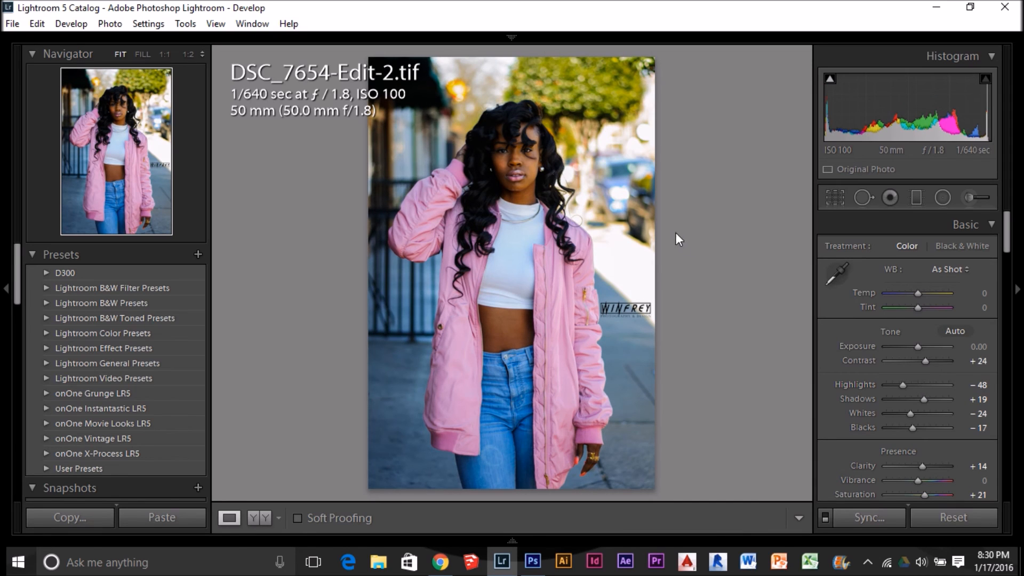
- Show the three versions in Survey view and remove the version without a watermark from the comparison
key("n")
key("Tab")
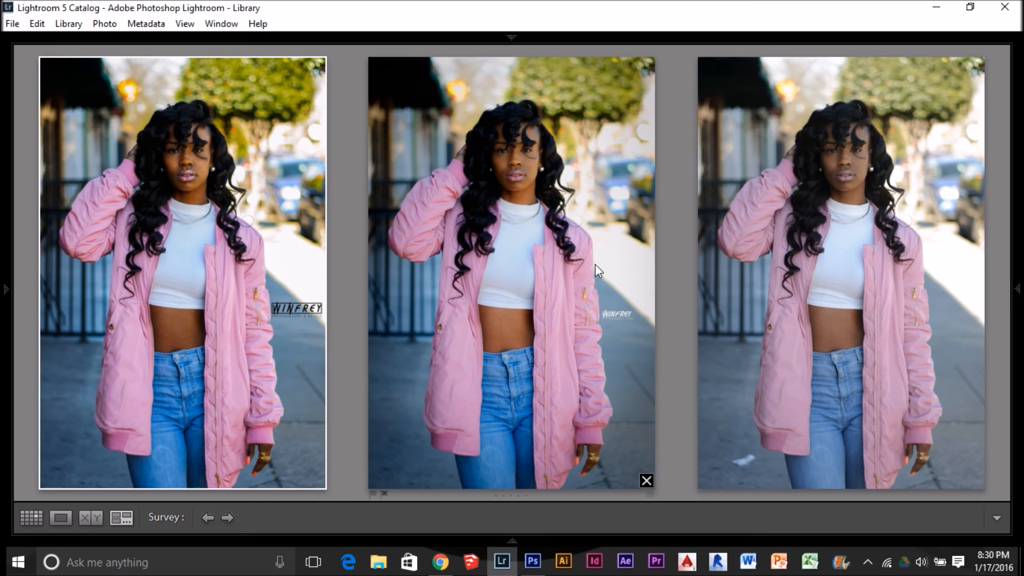
left_click(980, 482)
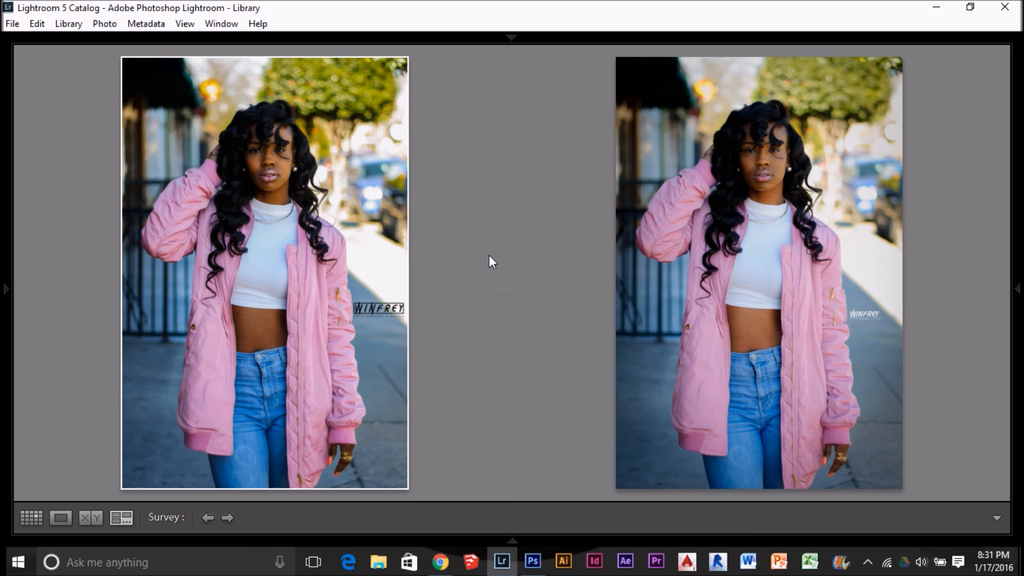
- Compare the two watermarked versions at full screen, alternating between them, and return to Survey view
key("f")
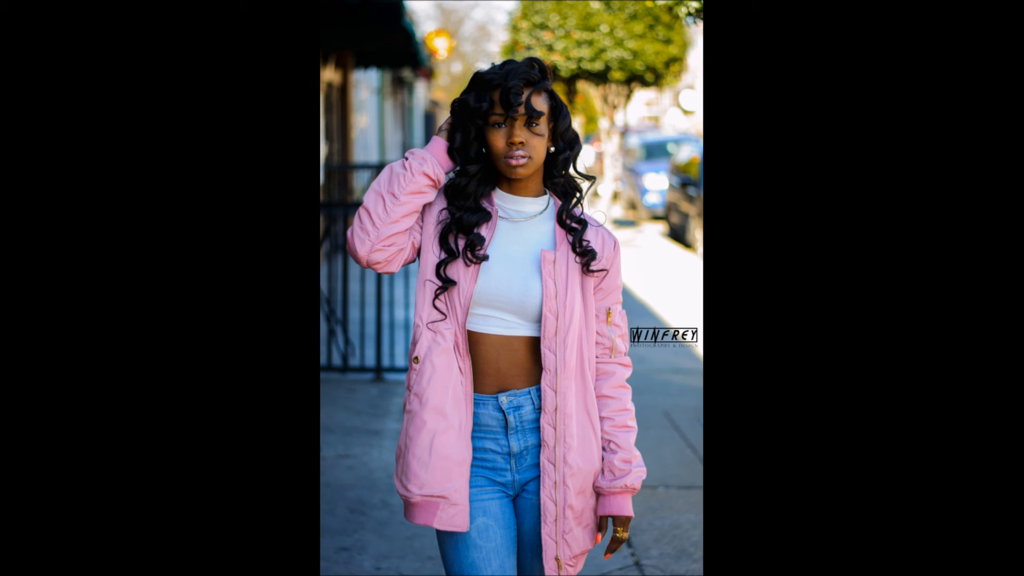
key("Right")
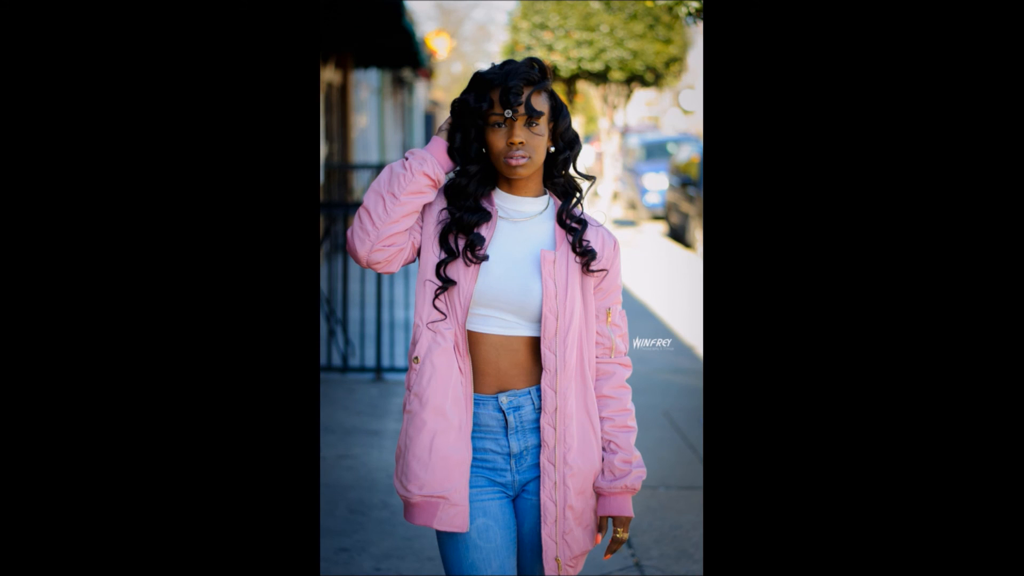
key("Left")
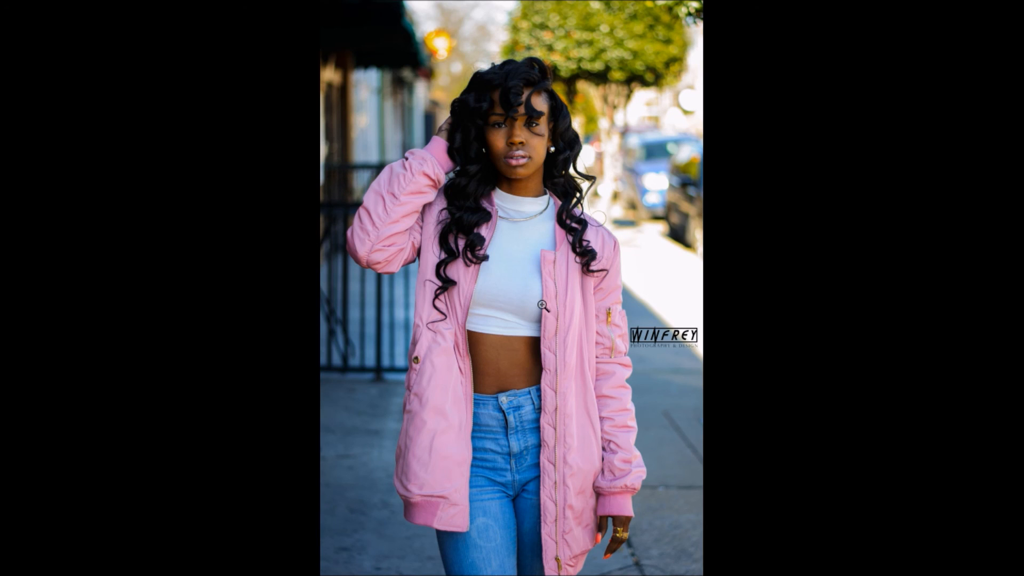
key("Right")
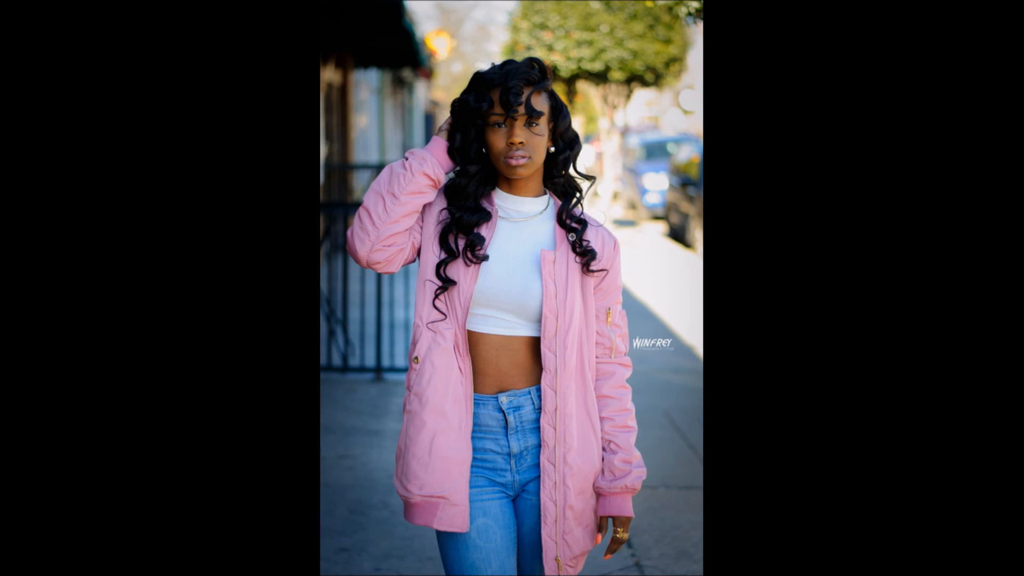
key("Right")
key("Escape")
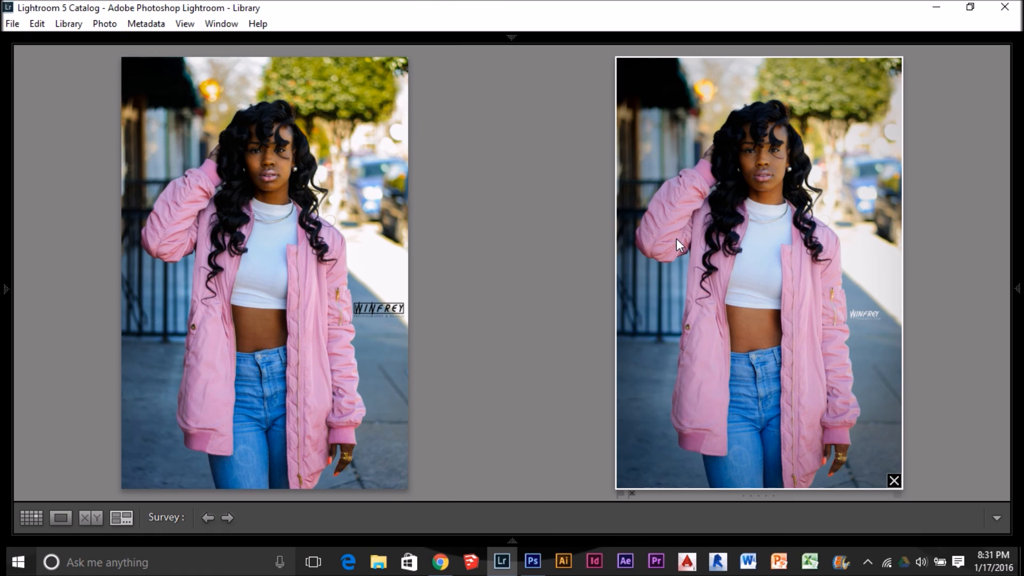
- Open DSC_7654-Edit-2.tif in the Develop module and examine the model's face and hair at Fill and 1:2 magnification
left_click(363, 176)
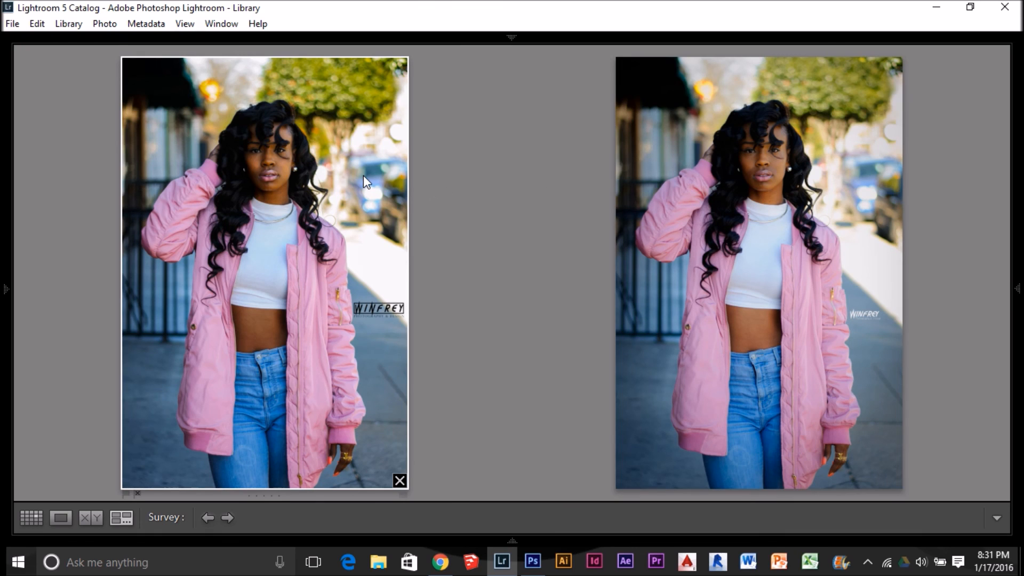
key("d")
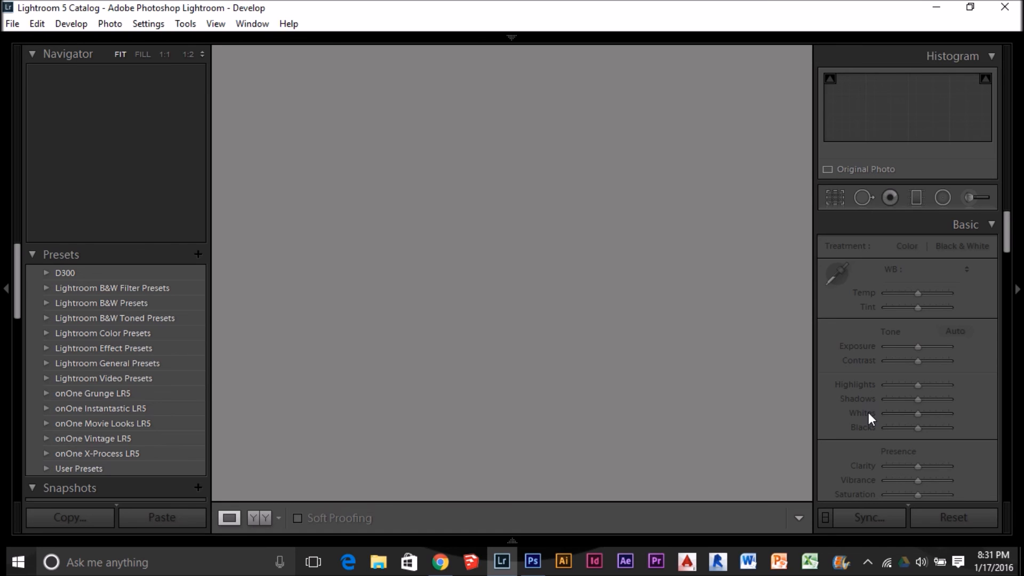
left_click(142, 54)
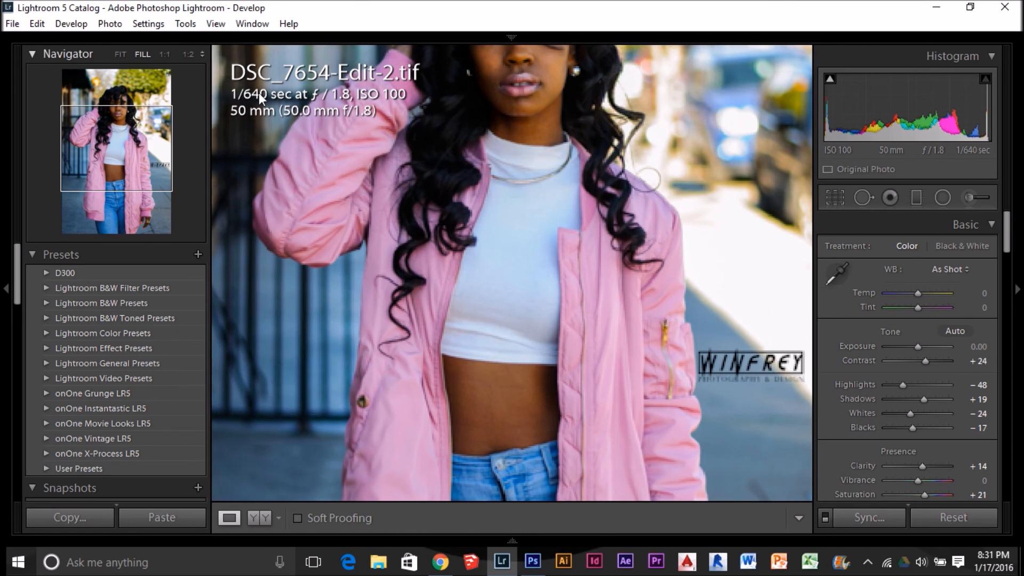
left_click_drag(470, 135, 496, 222)
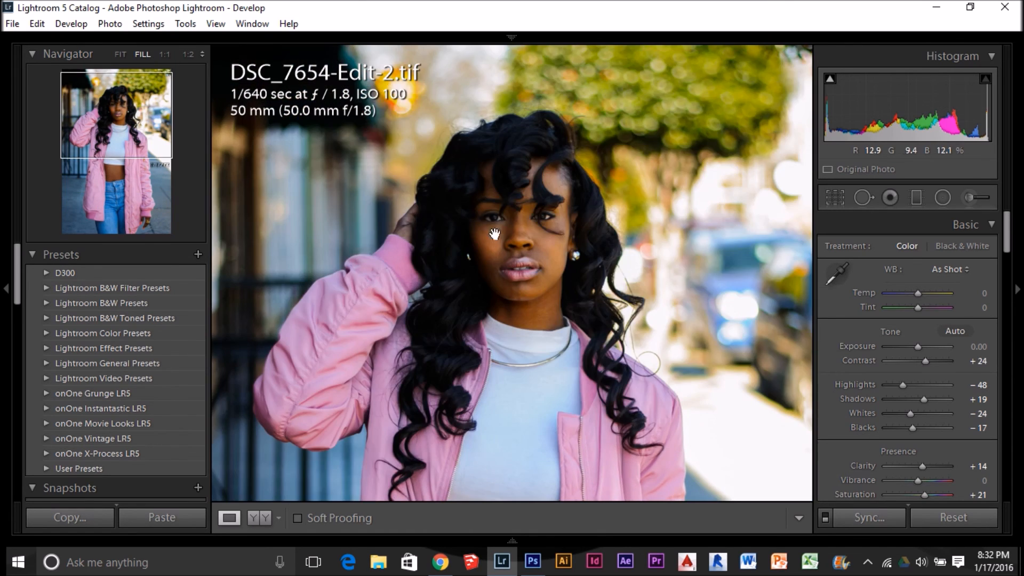
key("alt")
left_click(498, 239)
scroll(499, 239, "up", 1)
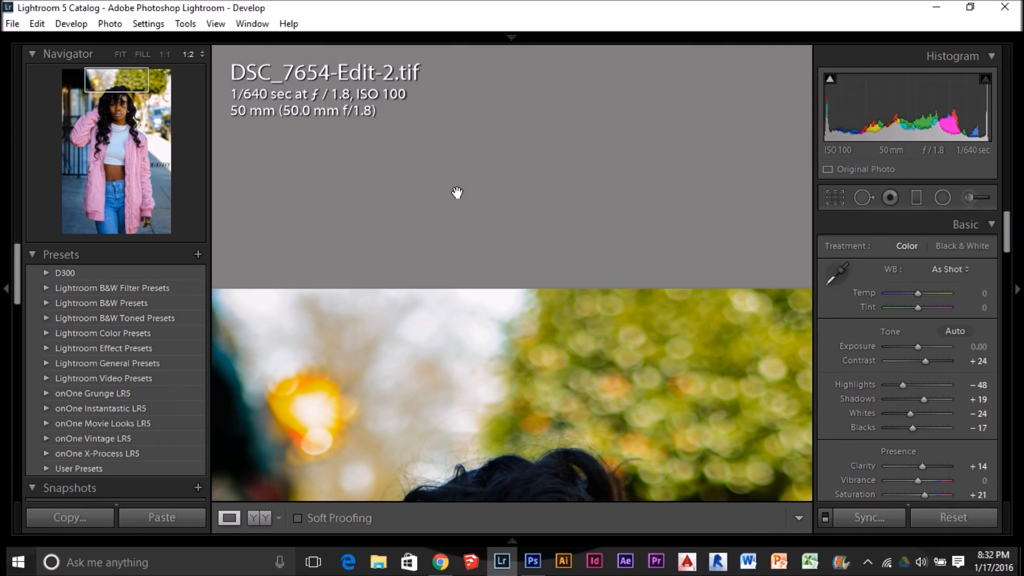
left_click(470, 247)
left_click(504, 290)
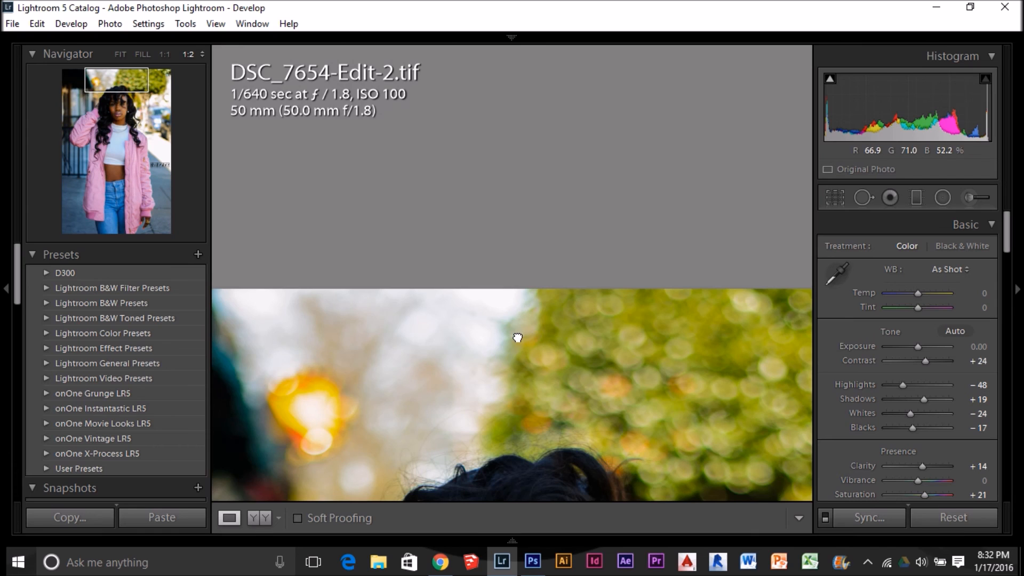
left_click_drag(517, 337, 504, 80)
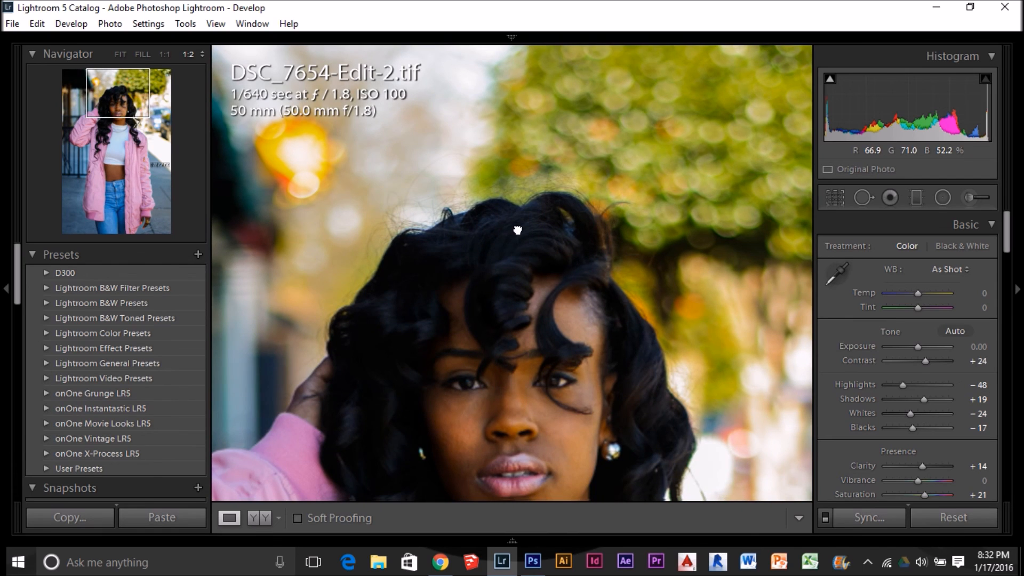
left_click(518, 230)
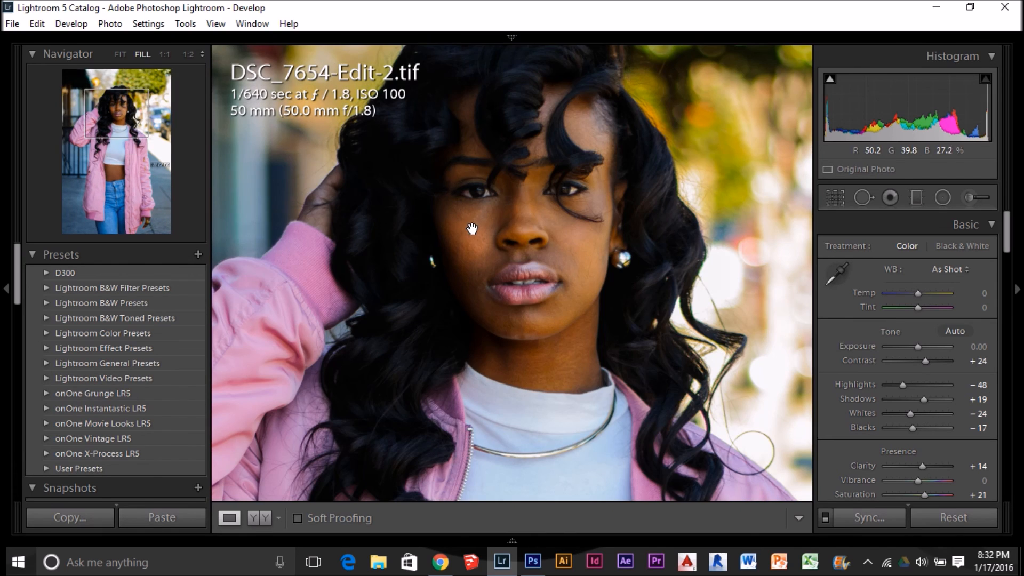
left_click(472, 228)
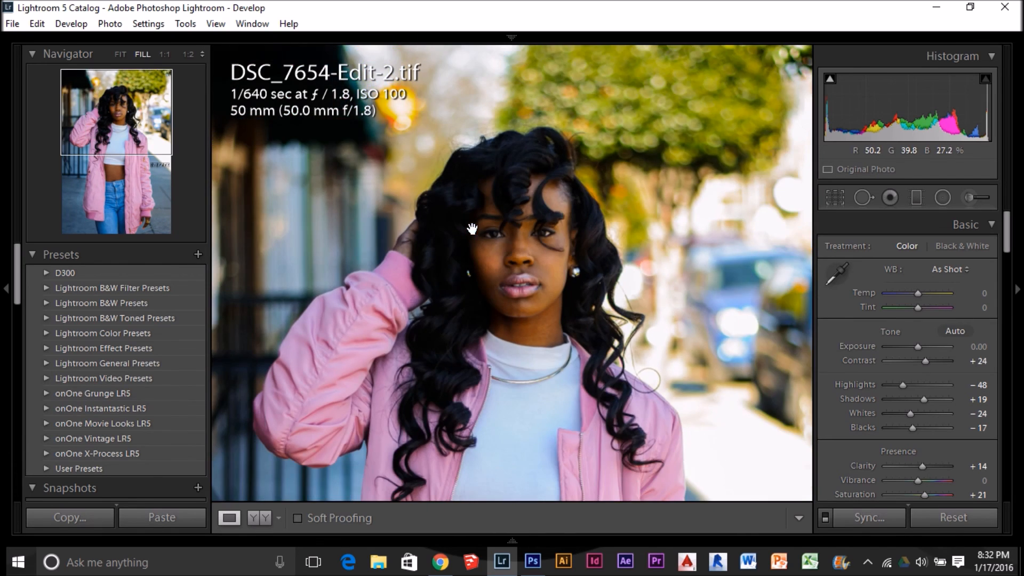
- Heal the skin spot under the model's eye with the Spot Removal brush at size 41, feather 68, sampling from nearby cheek skin
left_click(865, 199)
scroll(483, 246, "down", 5)
scroll(482, 250, "up", 2)
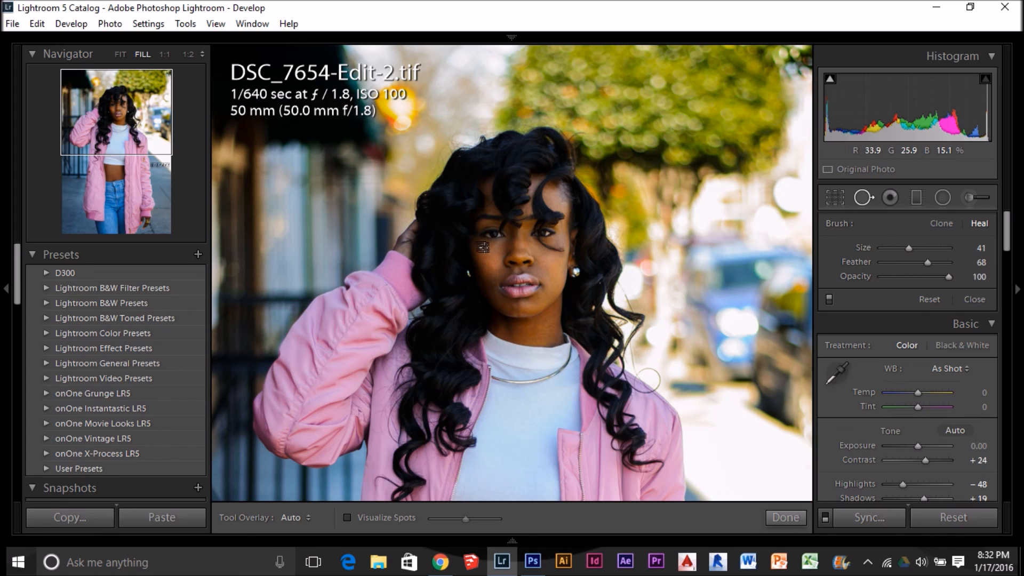
left_click(481, 249)
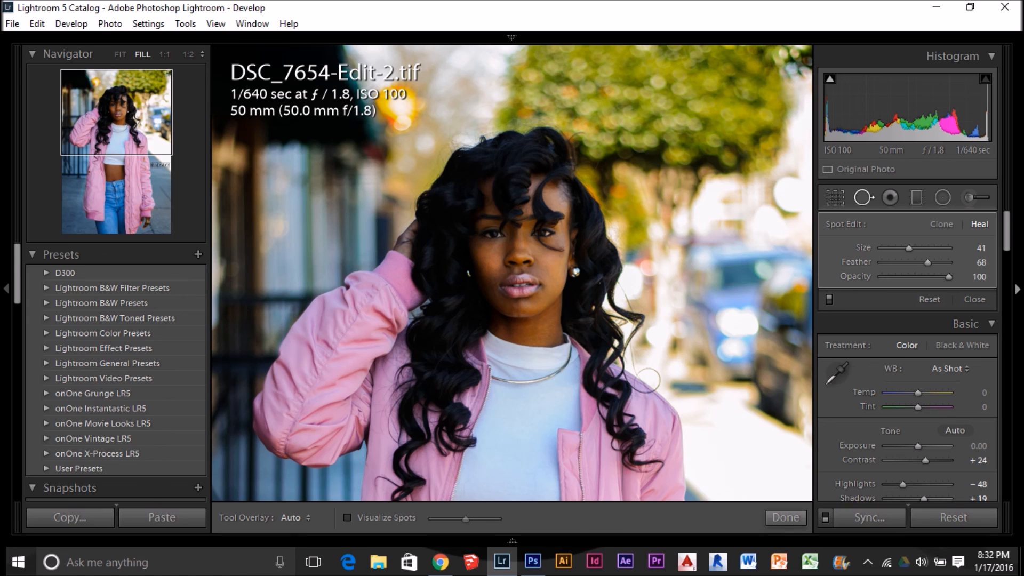
left_click_drag(498, 332, 547, 326)
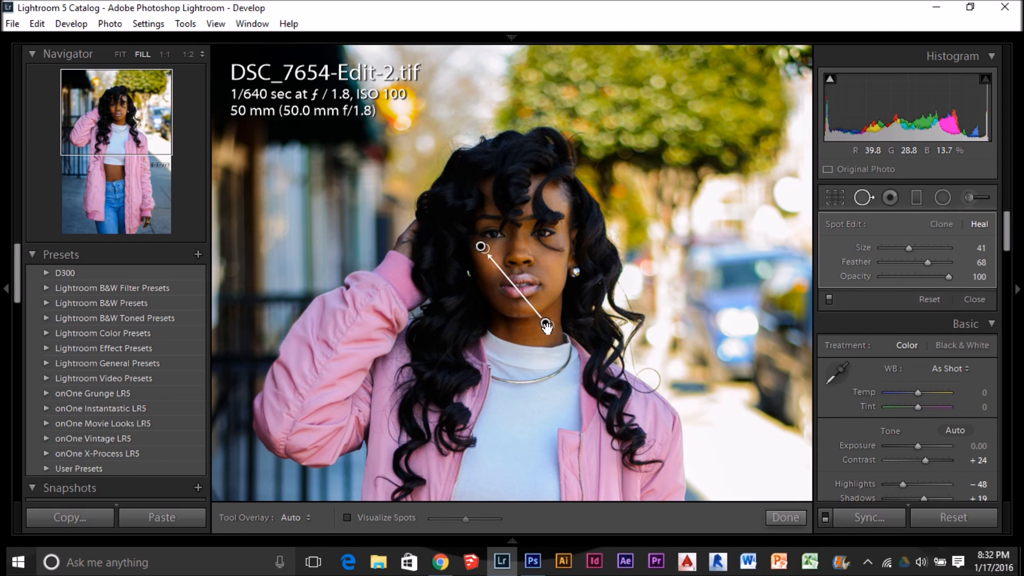
key("slash")
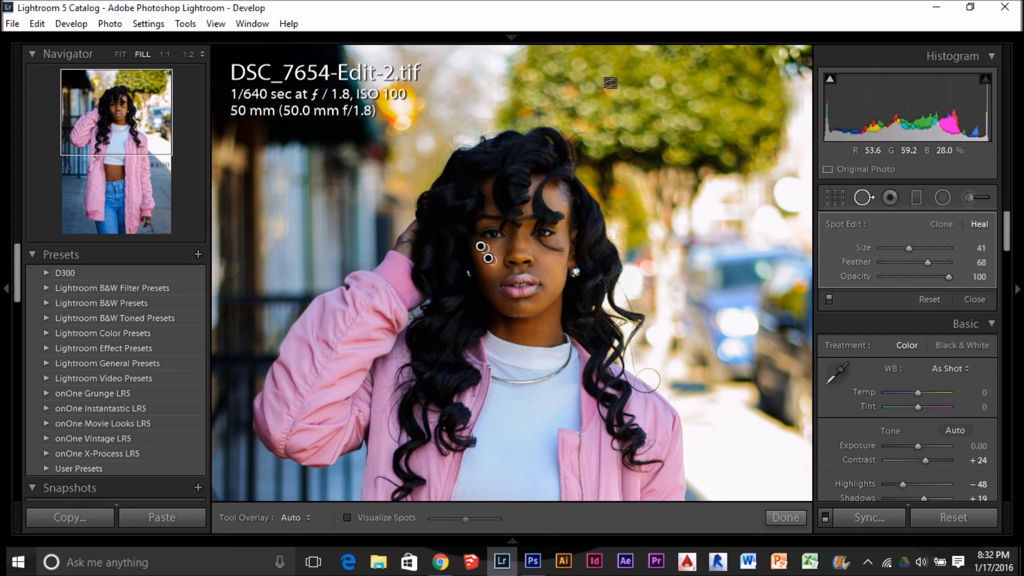
- Recheck the healed photo beside the other version in Survey view and set its Clarity to -10 in Develop
key("n")
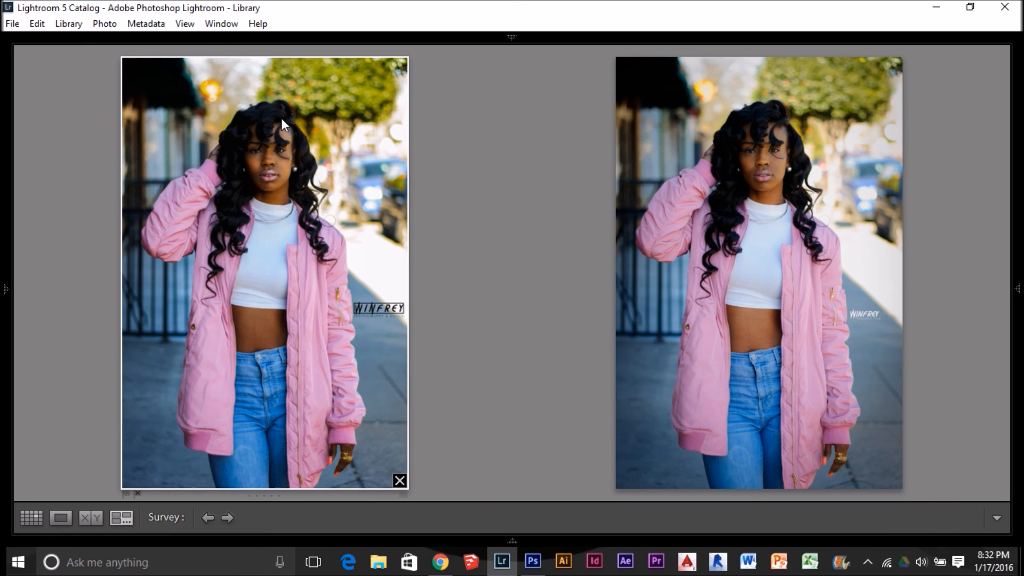
key("d")
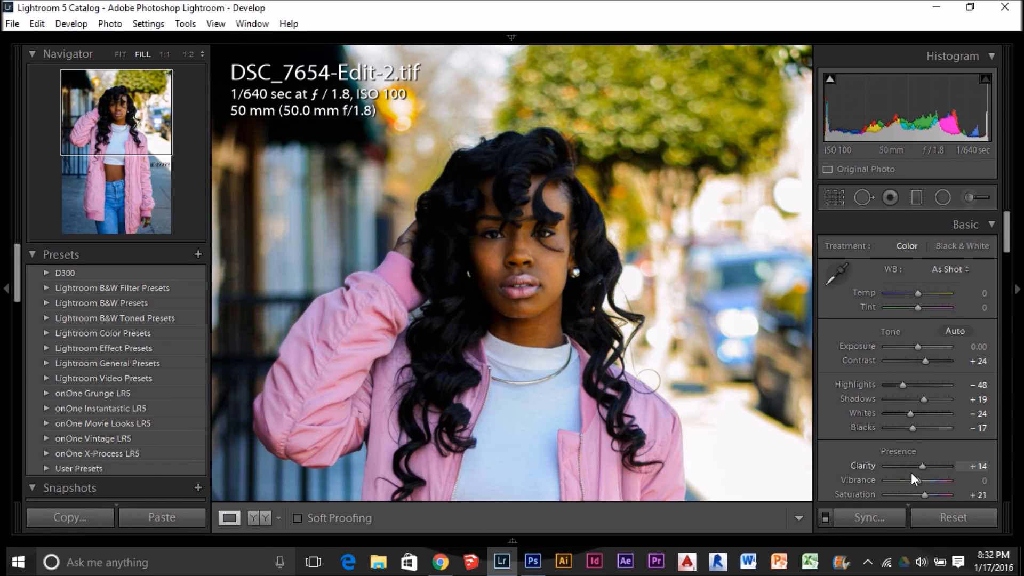
left_click(914, 468)
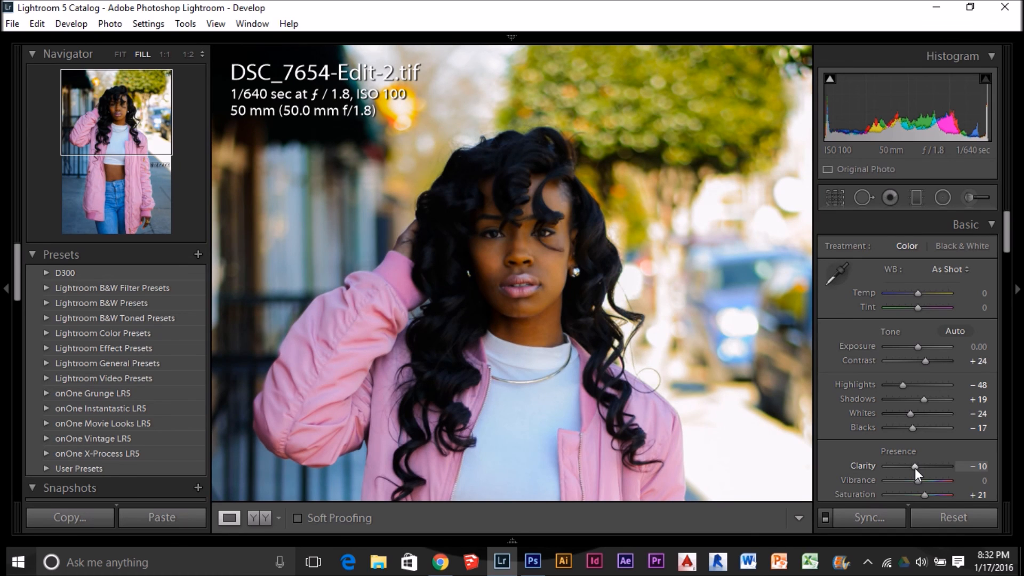
- Compare the softened DSC_7654-Edit-2.tif side by side with the other watermarked version in Survey view
key("g")
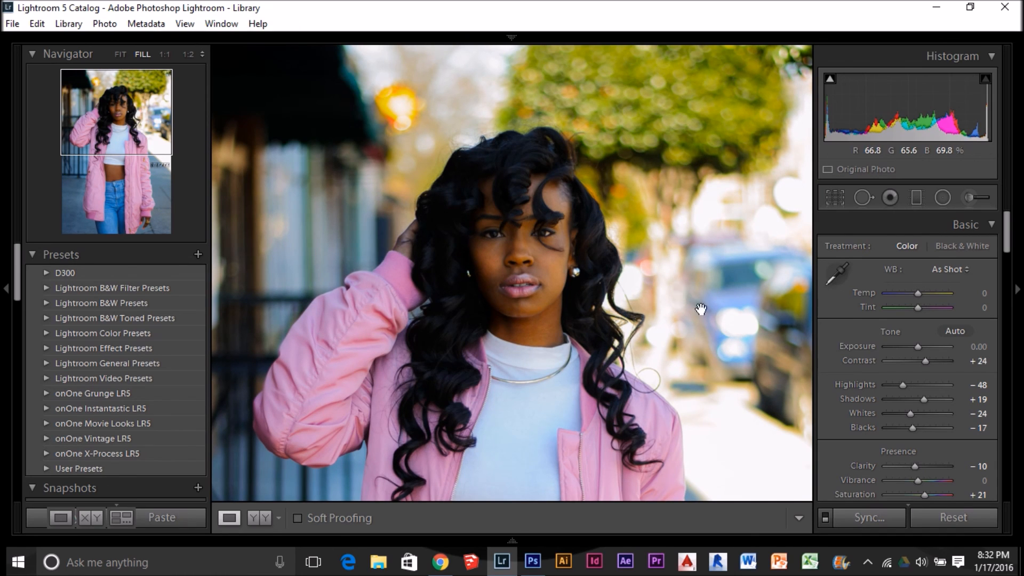
key("n")
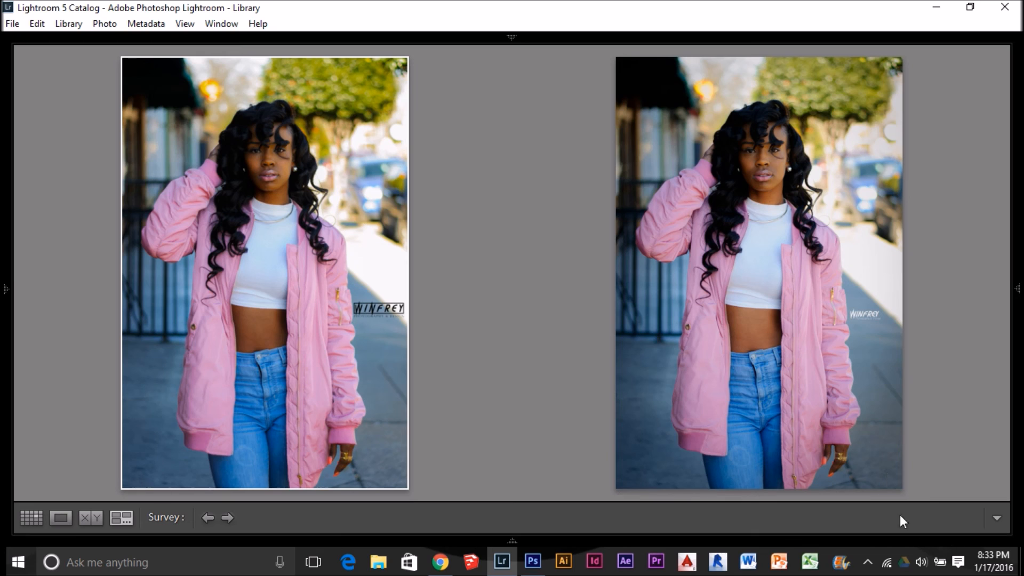
left_click(868, 561)
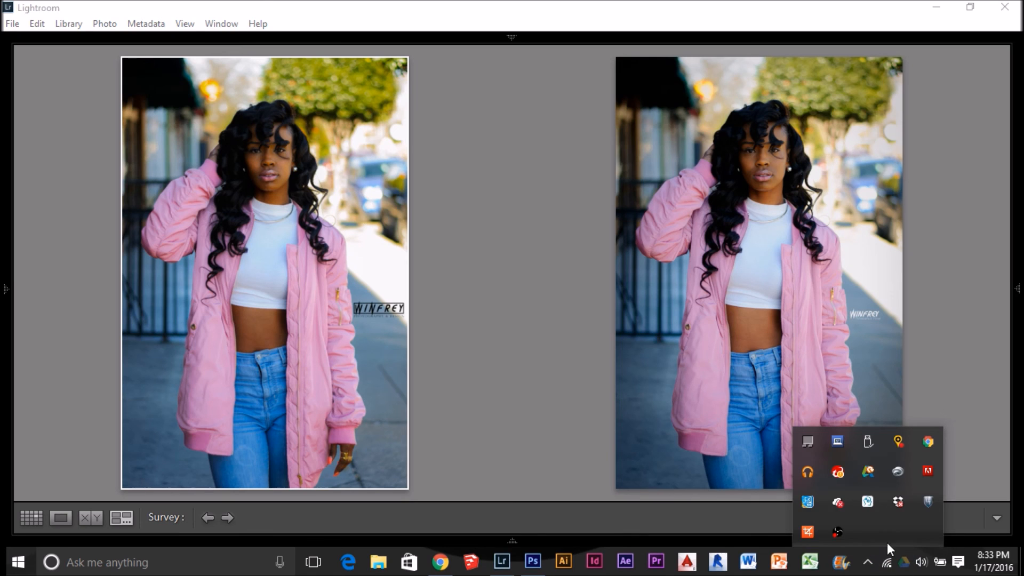